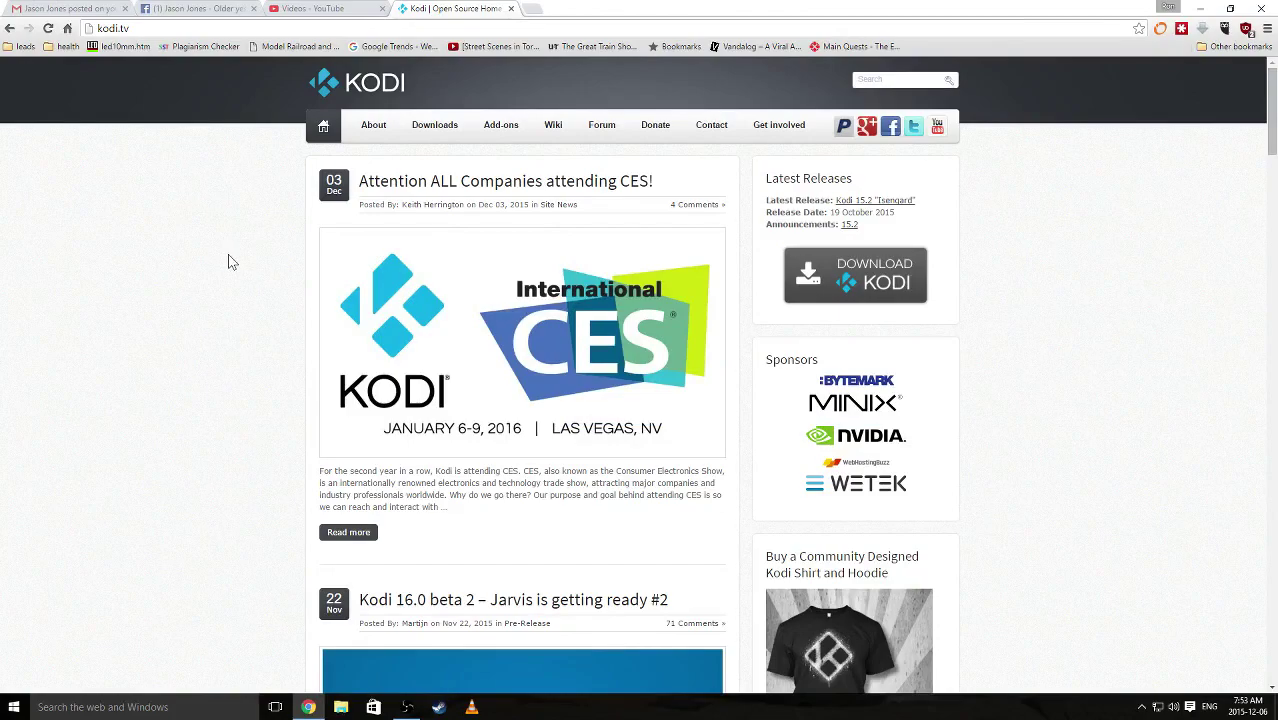
# - Look over the Kodi home page, then view the current stable release installers on its downloads page
pyautogui.scroll(-5, 228, 255)
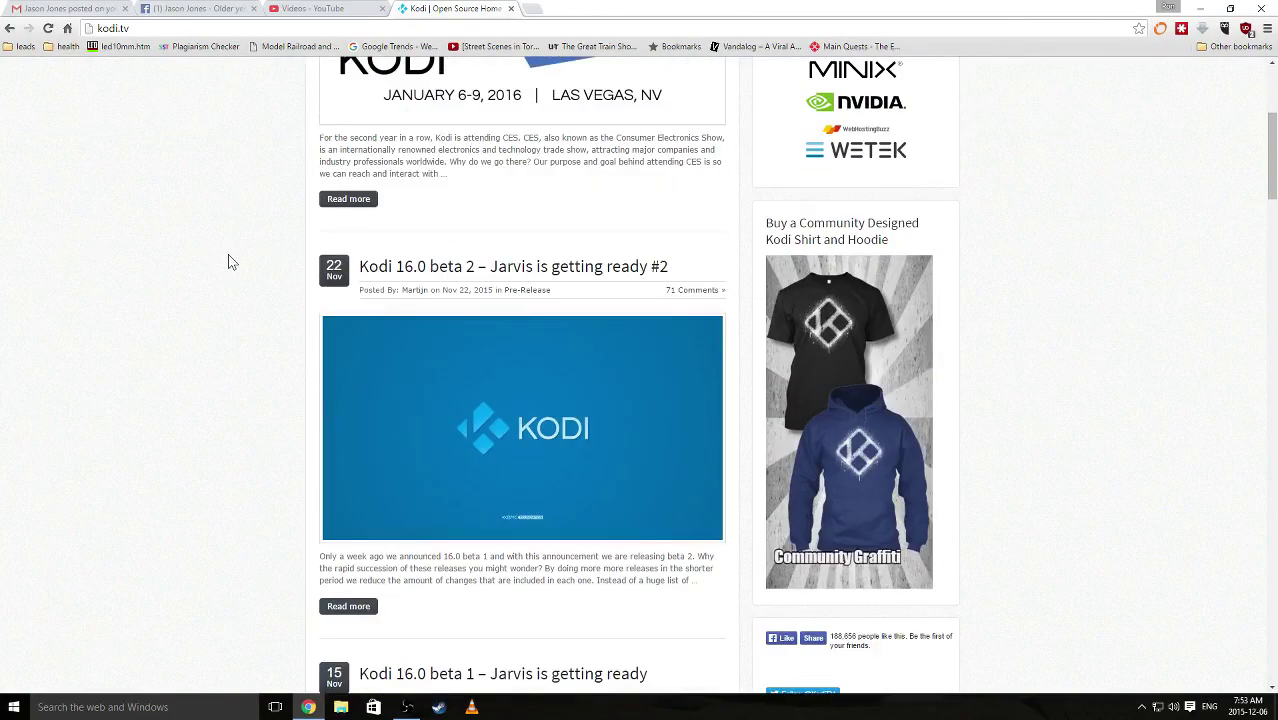
pyautogui.scroll(-1, 228, 262)
pyautogui.scroll(-7, 228, 262)
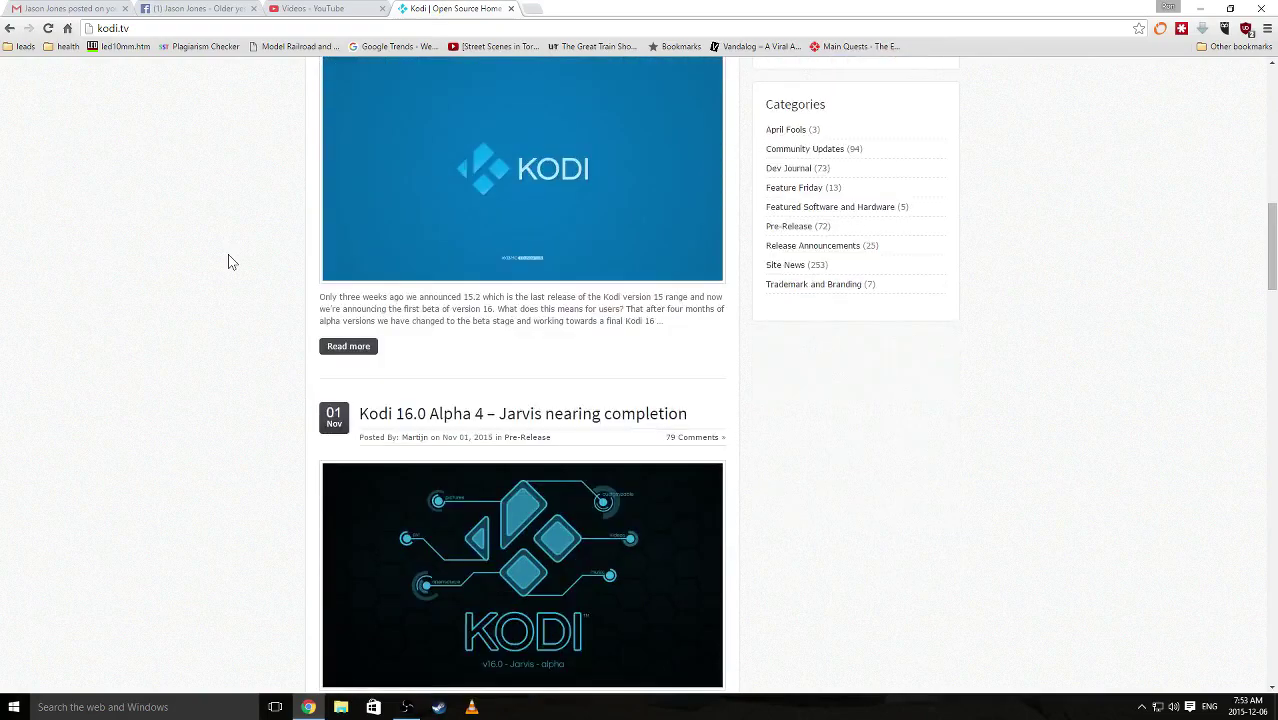
pyautogui.scroll(13, 228, 262)
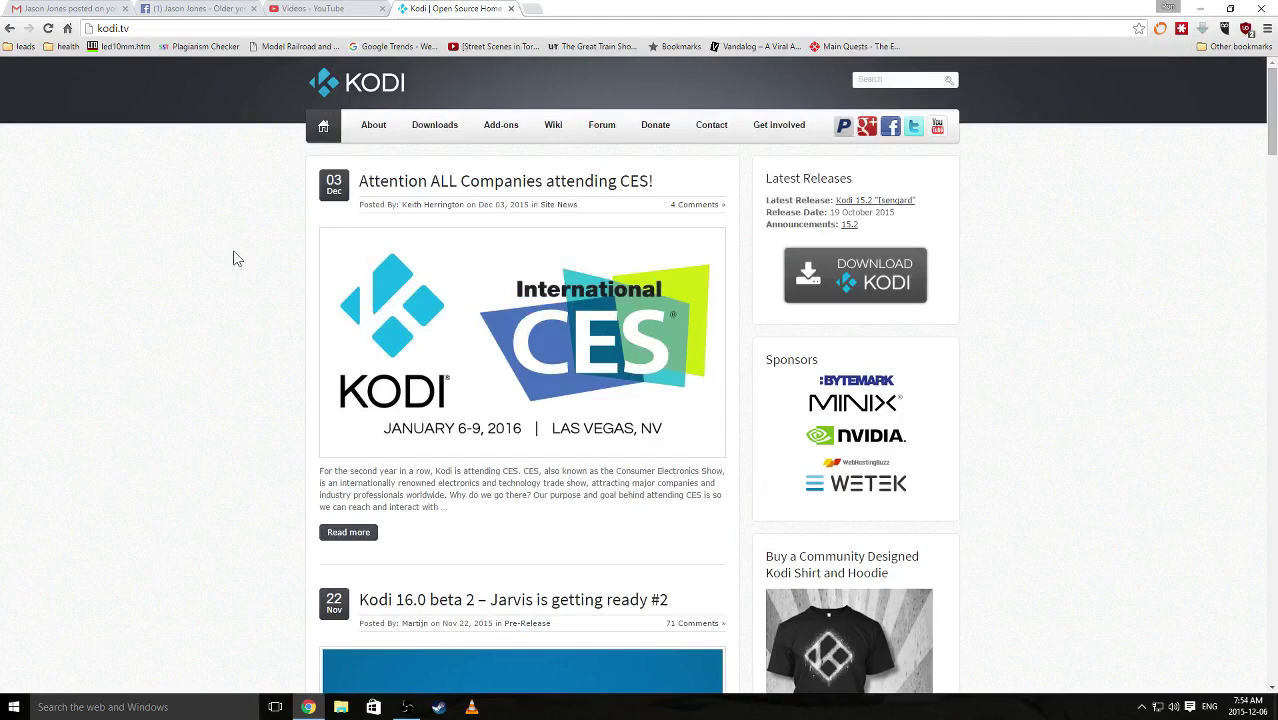
pyautogui.click(452, 125)
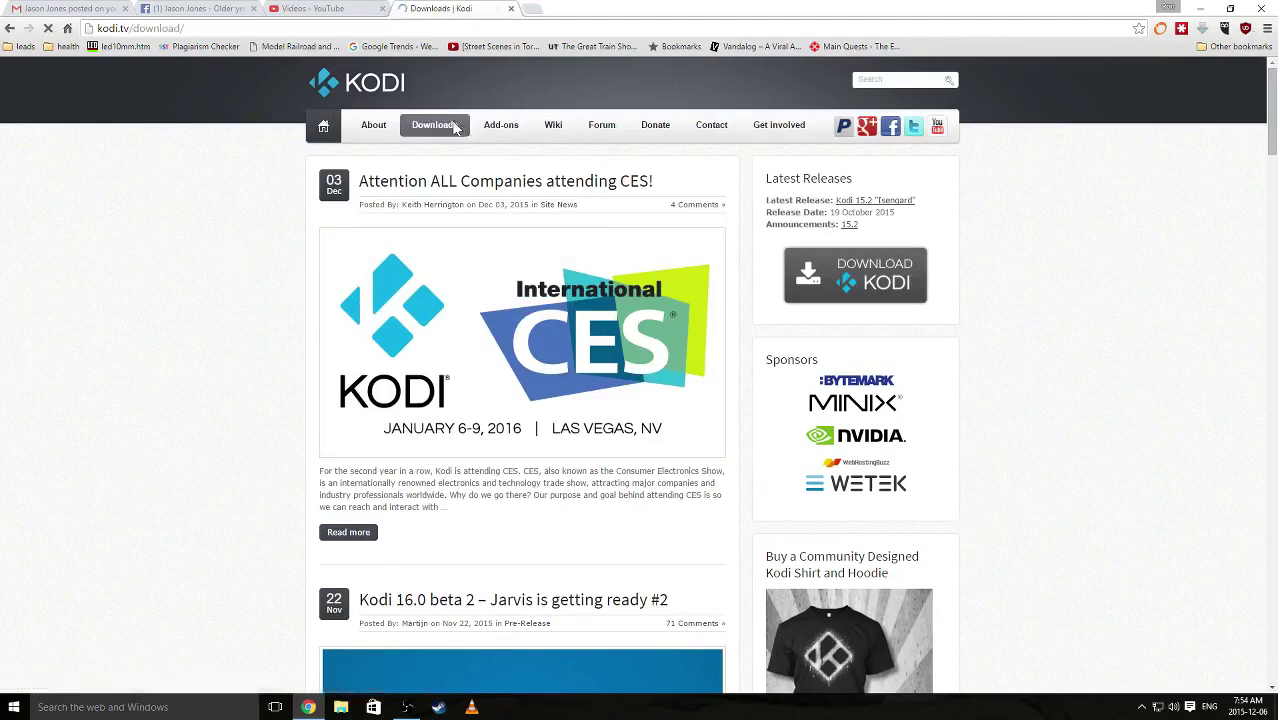
pyautogui.scroll(-2, 690, 340)
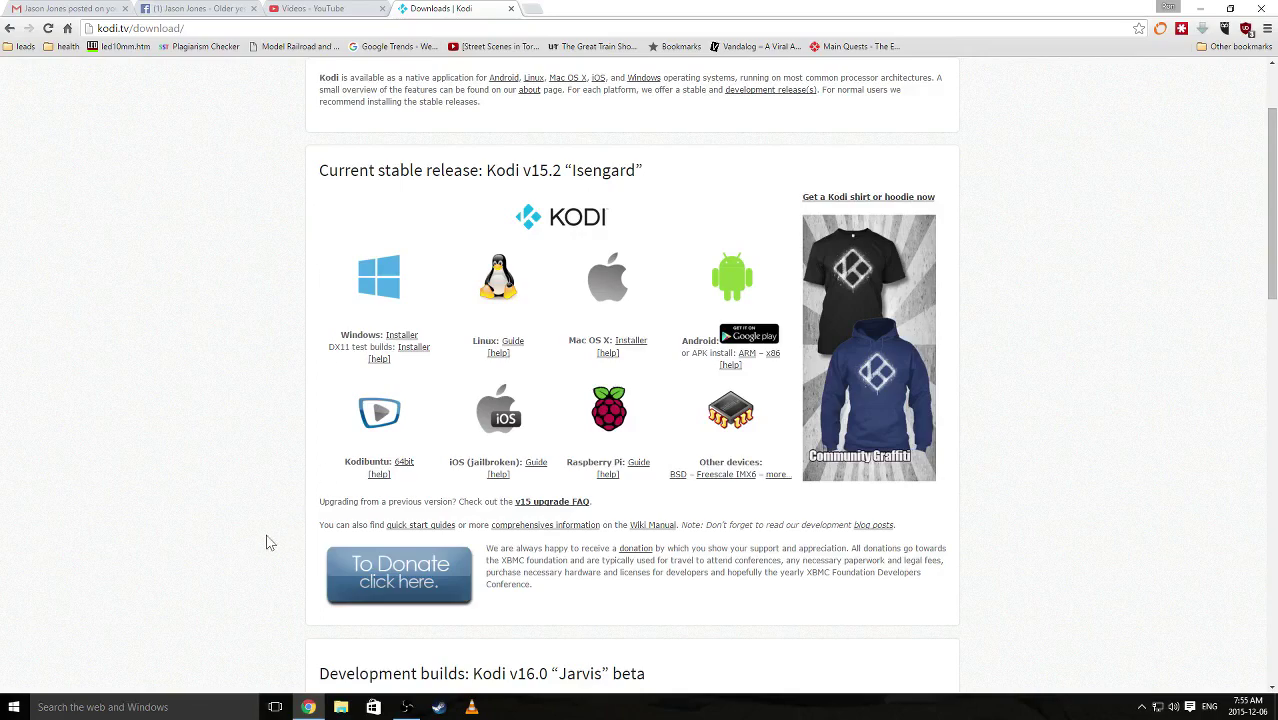
# - Switch to Kodi by launching the installed application
pyautogui.click(26, 704)
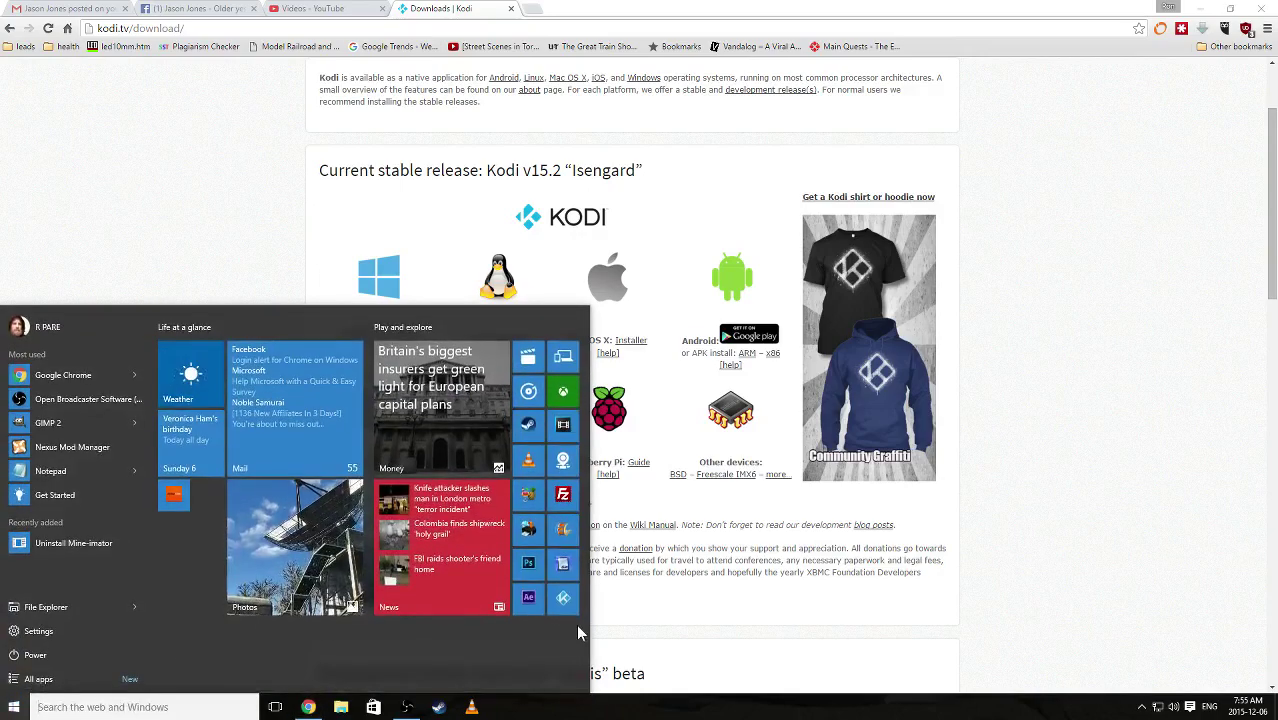
pyautogui.click(564, 598)
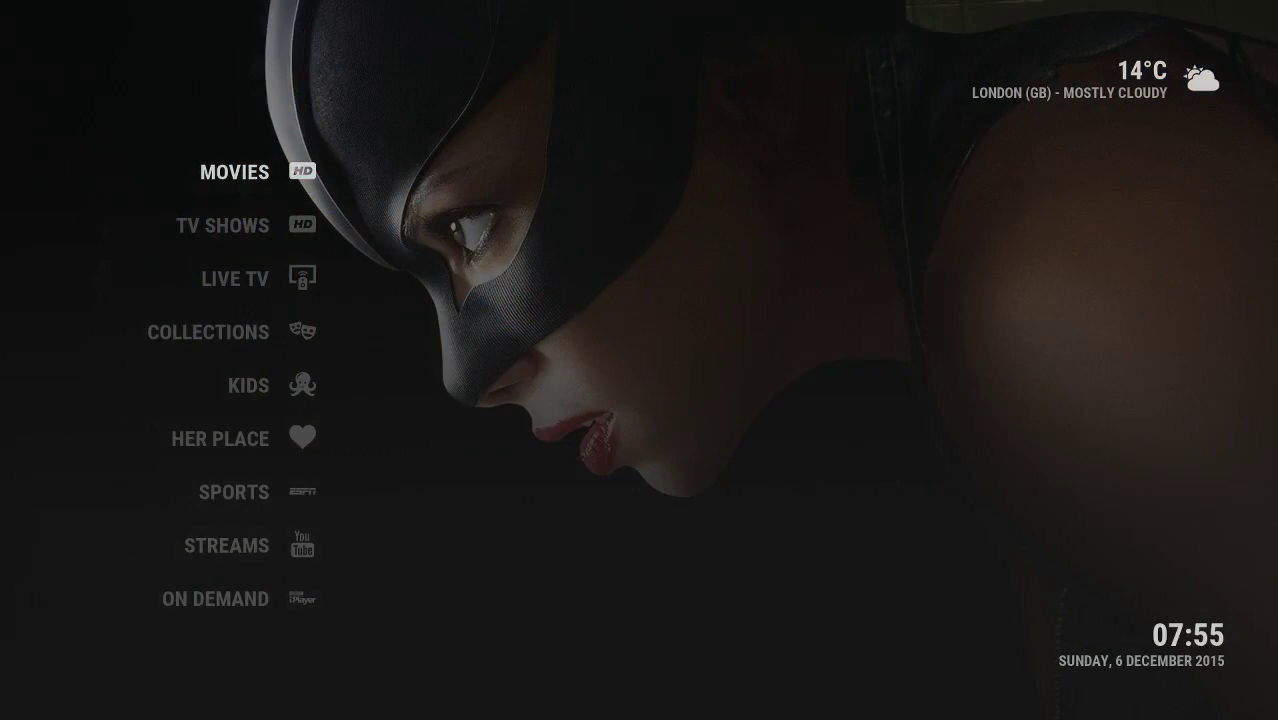
# - Look through the home menu sections from Movies to Shutdown and return to Movies
pyautogui.press('Down')
pyautogui.press('Down')
pyautogui.press('Down')
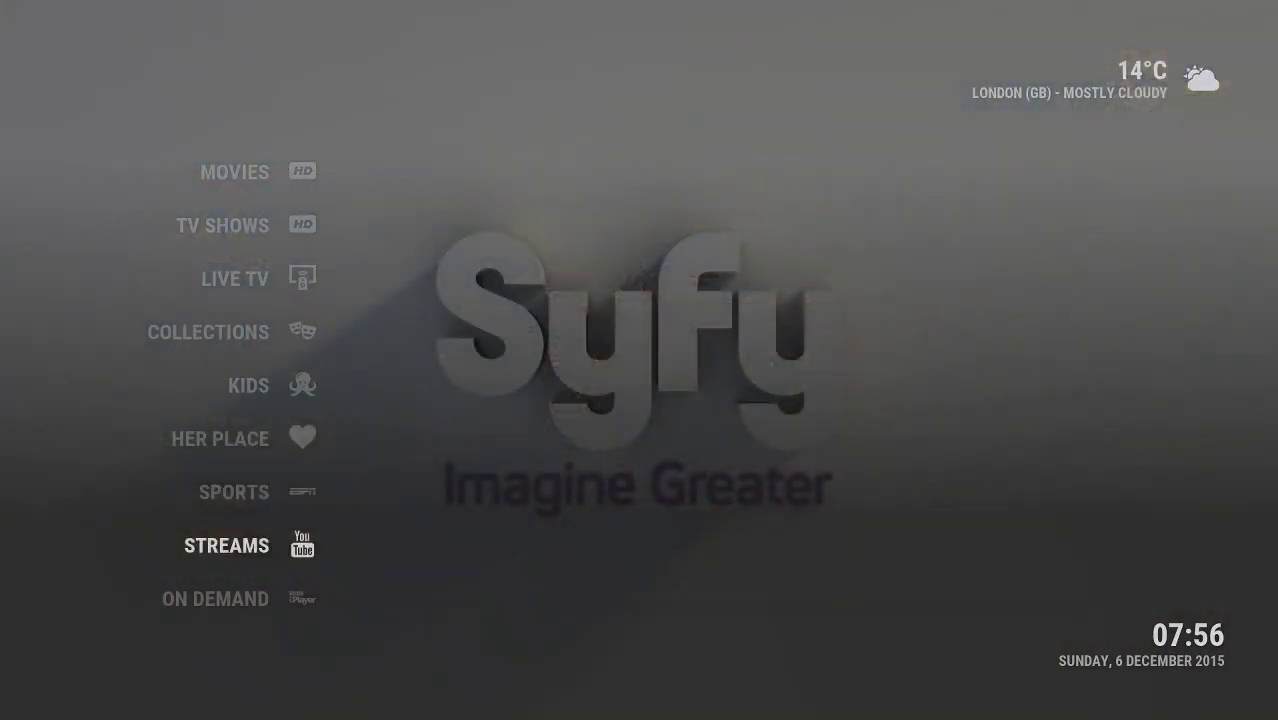
pyautogui.press('Down')
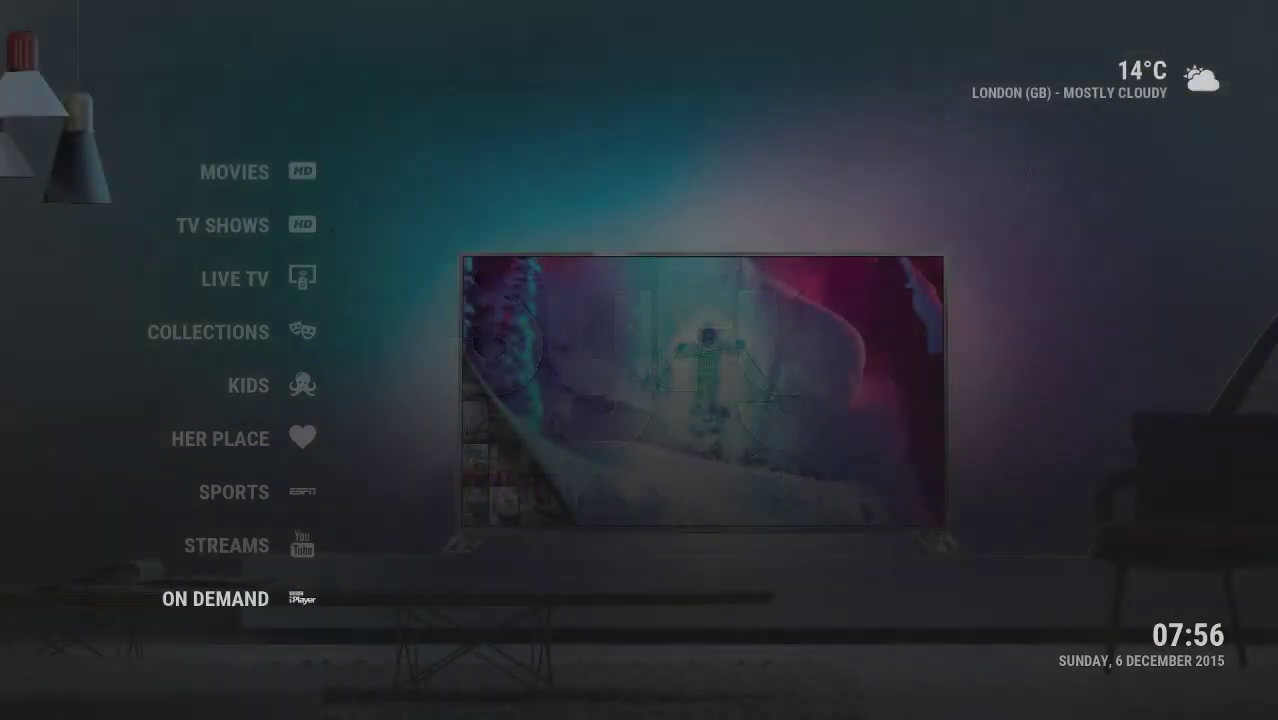
pyautogui.press('Down')
pyautogui.press('Down')
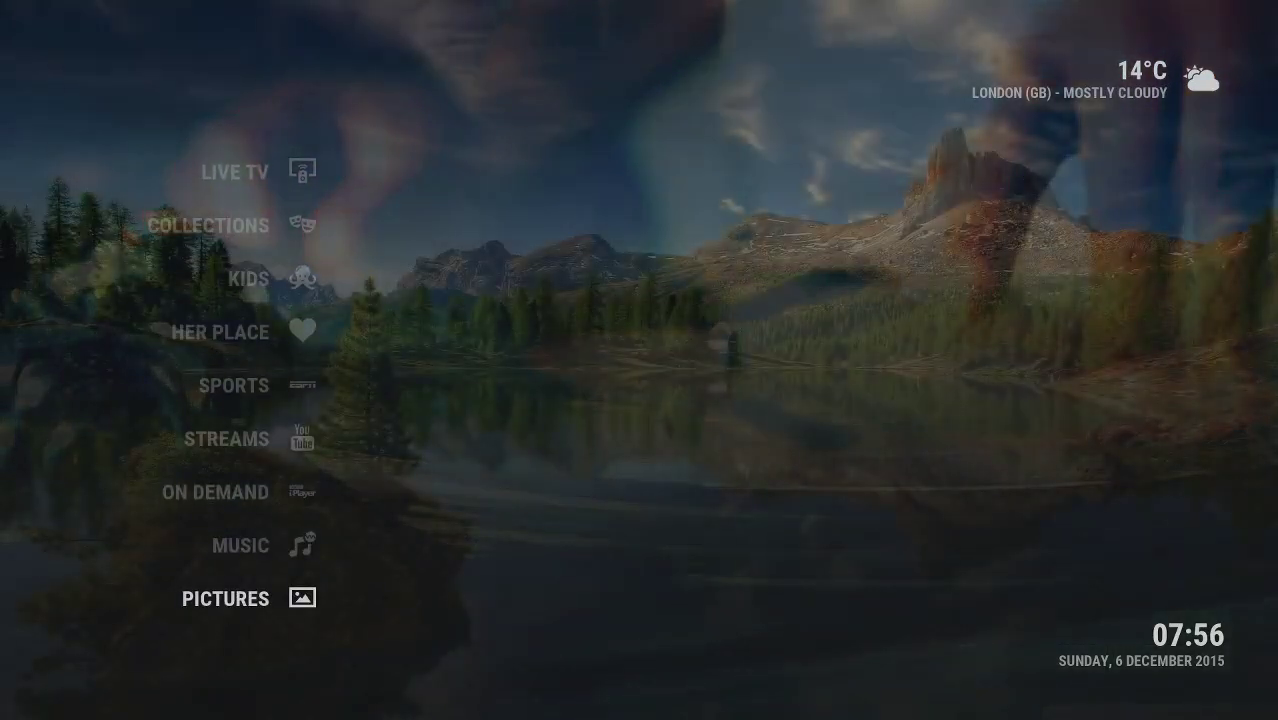
pyautogui.press('Down')
pyautogui.press('Down')
pyautogui.press('Down')
pyautogui.press('Down')
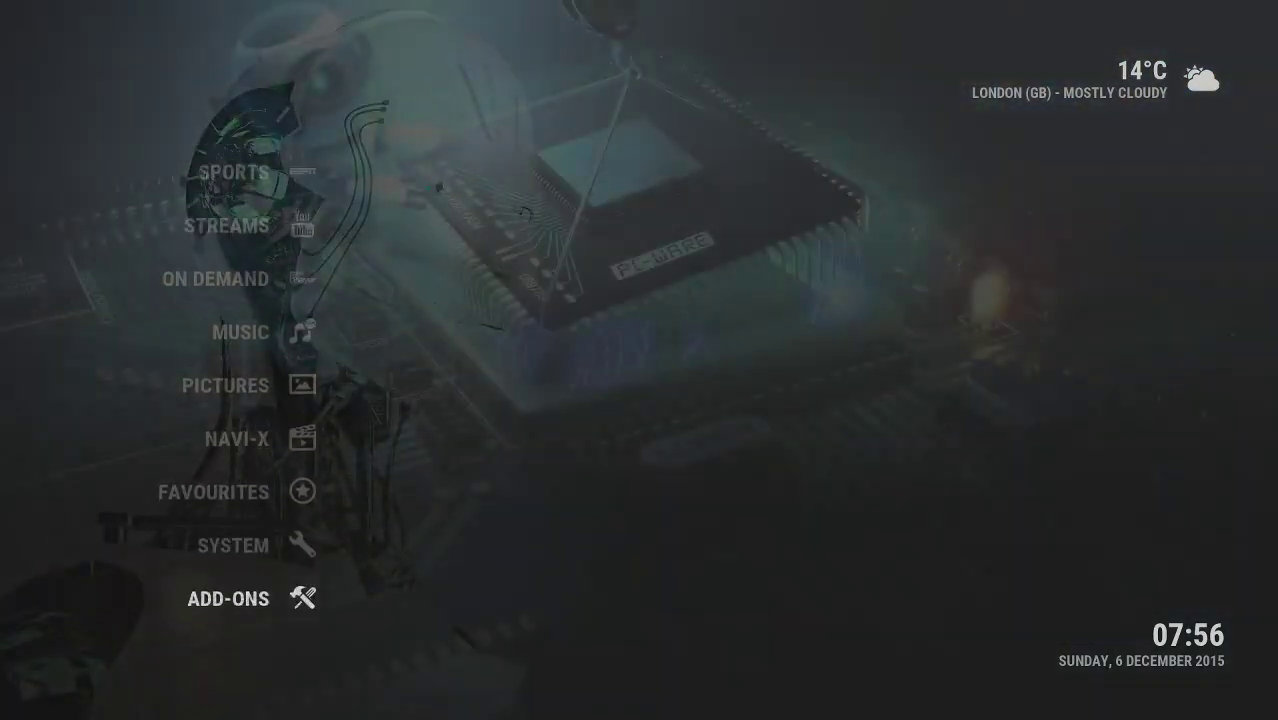
pyautogui.press('Down')
pyautogui.press('Down')
pyautogui.press('Up')
pyautogui.press('Up')
pyautogui.press('Up')
pyautogui.press('Up')
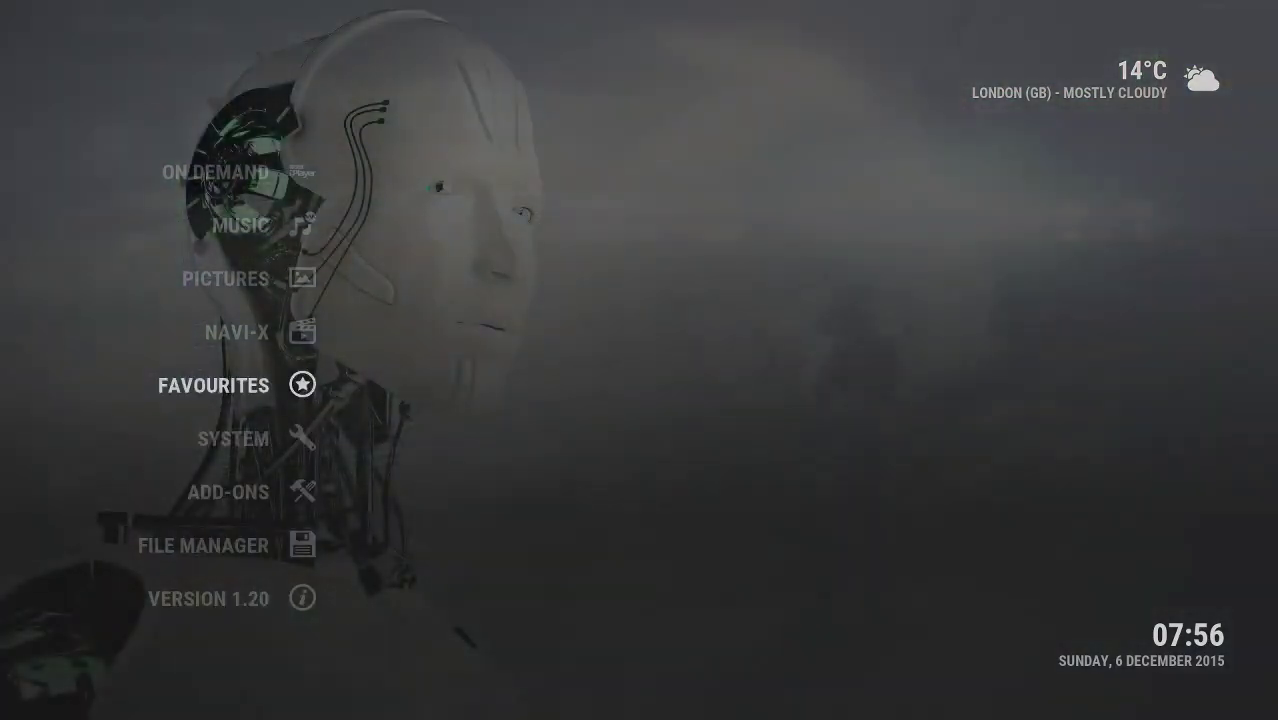
pyautogui.press('Up')
pyautogui.press('Up')
pyautogui.press('Up')
pyautogui.press('Up')
pyautogui.press('Up')
pyautogui.press('Up')
pyautogui.press('Up')
pyautogui.press('Up')
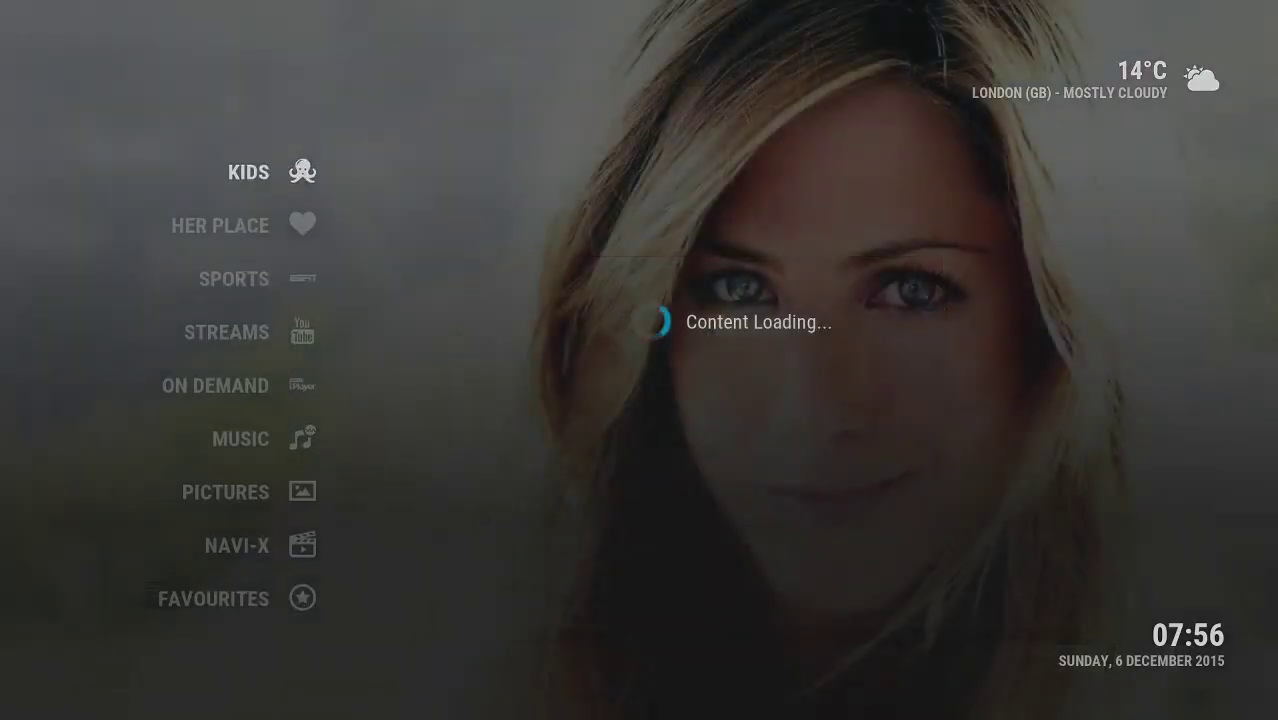
pyautogui.press('Up')
pyautogui.press('Up')
pyautogui.press('Up')
pyautogui.press('Up')
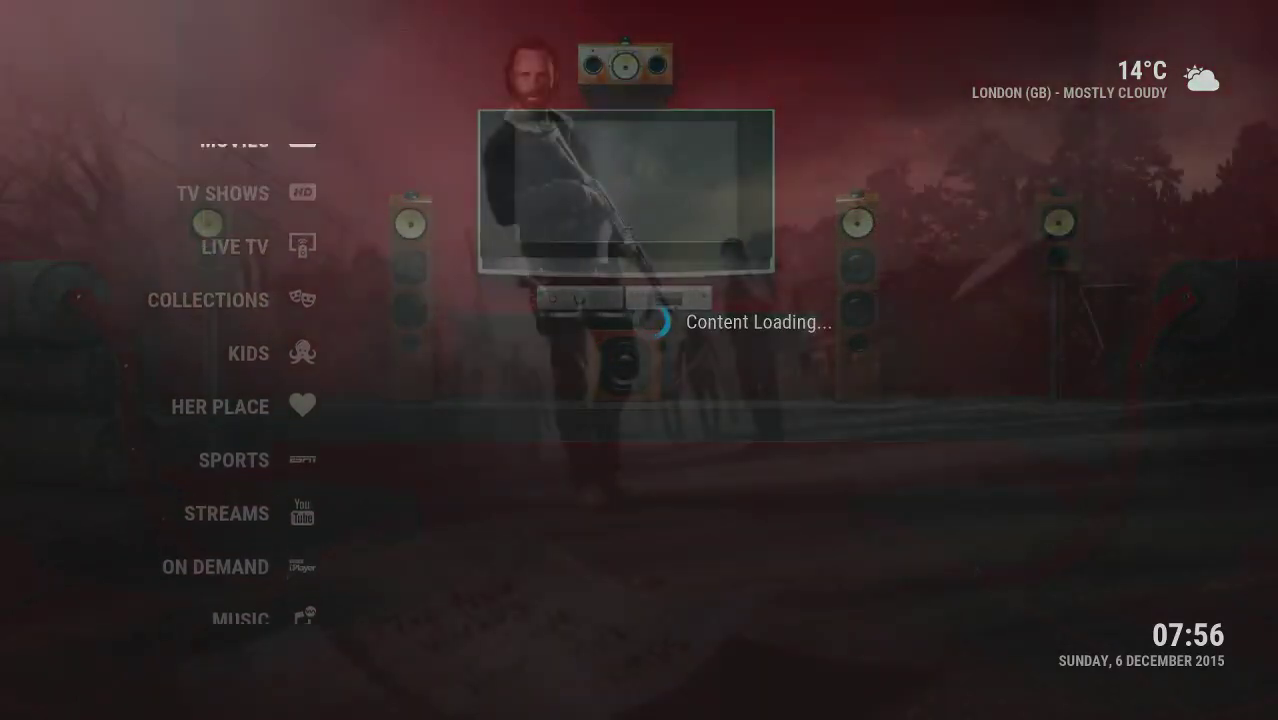
pyautogui.press('Up')
pyautogui.press('Up')
pyautogui.press('Down')
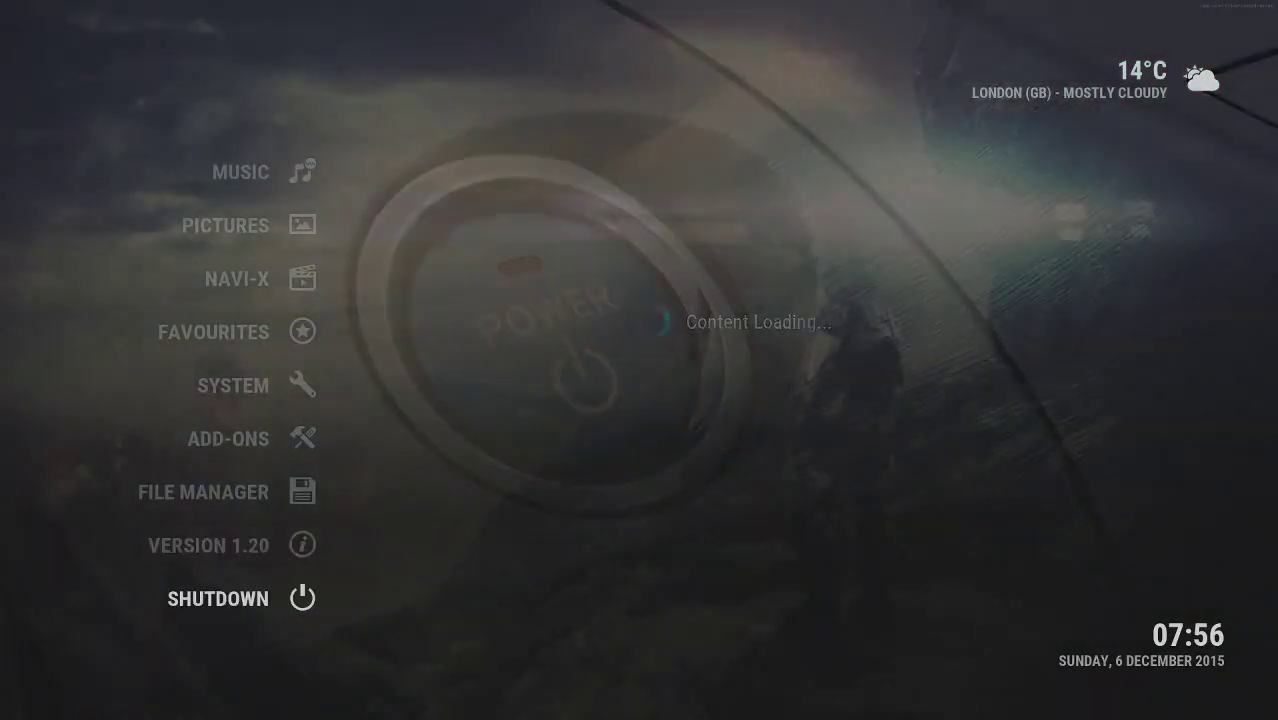
pyautogui.press('Down')
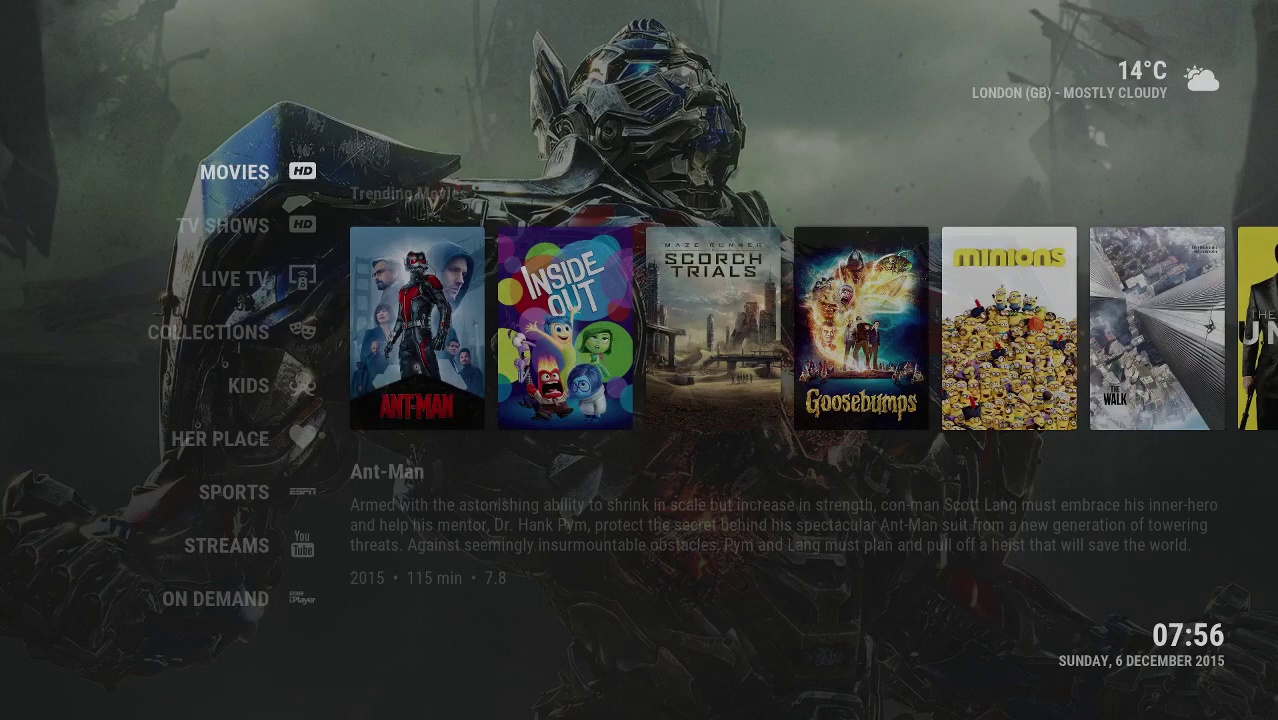
# - Browse the People Watching row under TV Shows and return to its first show, Doctor Who
pyautogui.press('Down')
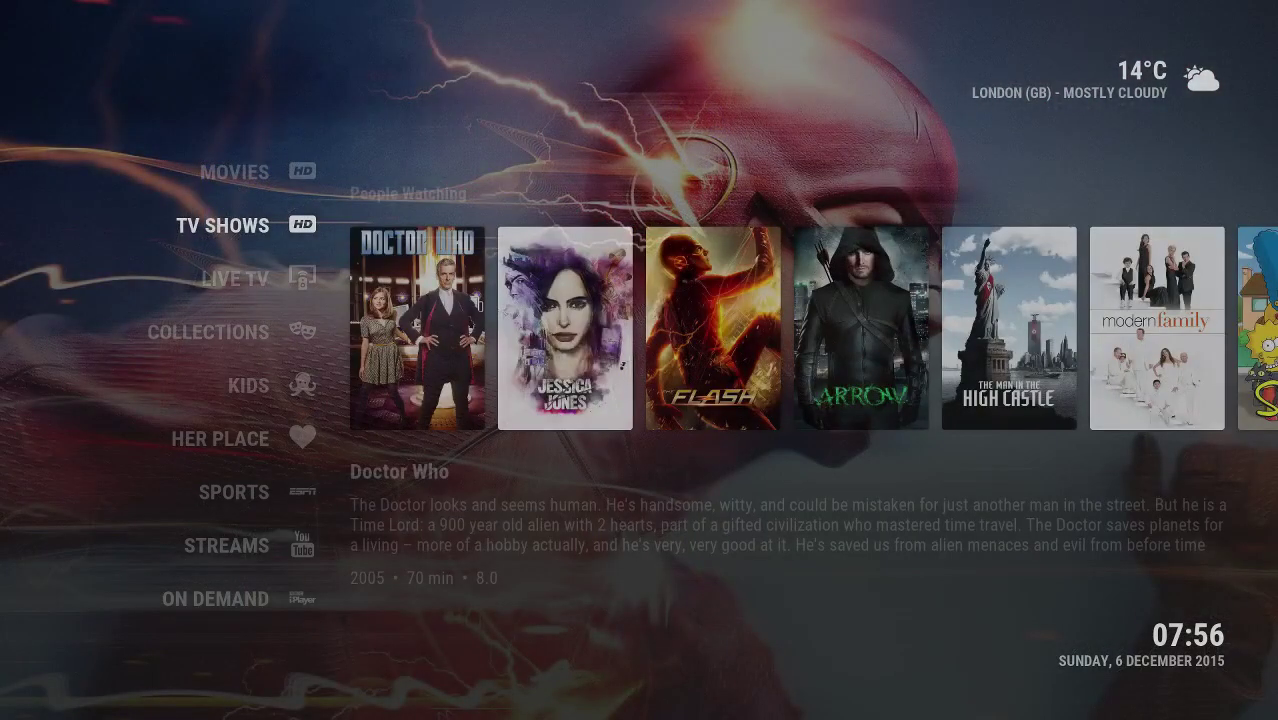
pyautogui.press('Right')
pyautogui.press('Right')
pyautogui.press('Right')
pyautogui.press('Right')
pyautogui.press('Right')
pyautogui.press('Right')
pyautogui.press('Right')
pyautogui.press('Right')
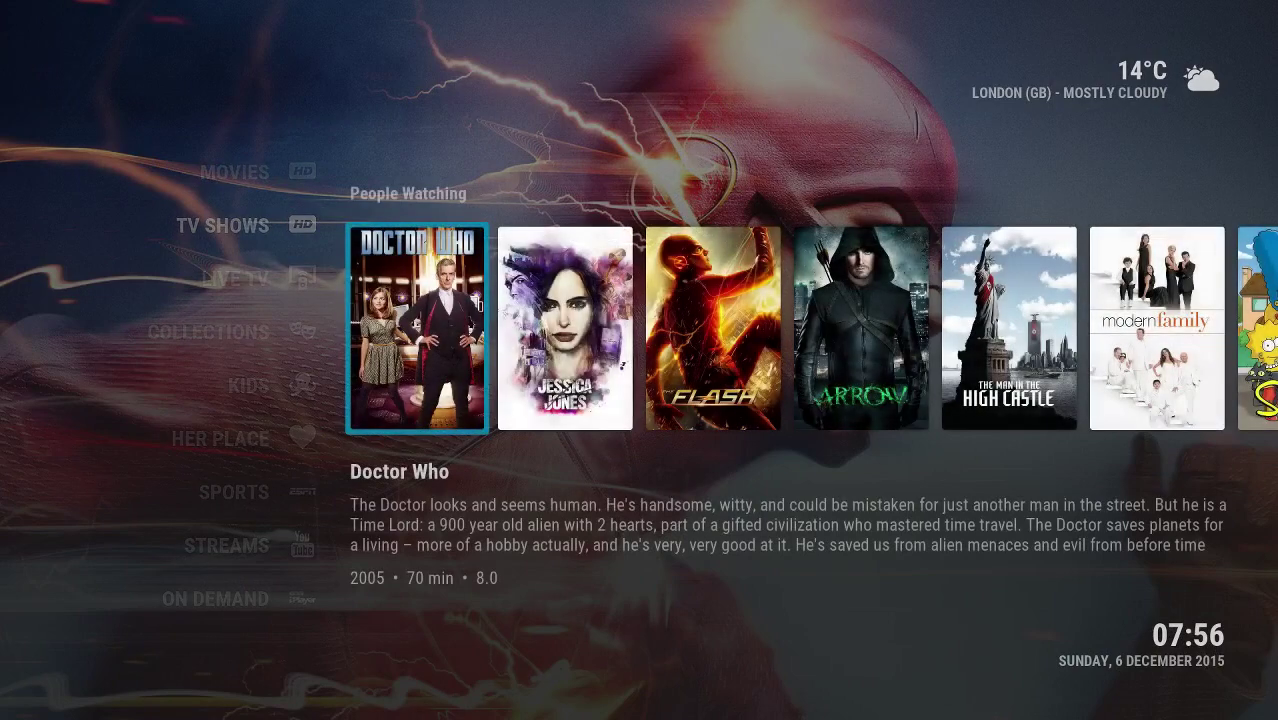
pyautogui.press('Right')
pyautogui.press('Right')
pyautogui.press('Right')
pyautogui.press('Right')
pyautogui.press('Right')
pyautogui.press('Right')
pyautogui.press('Right')
pyautogui.press('Right')
pyautogui.press('Right')
pyautogui.press('Right')
pyautogui.press('Left')
pyautogui.press('Left')
pyautogui.press('Left')
pyautogui.press('Left')
pyautogui.press('Left')
pyautogui.press('Left')
pyautogui.press('Left')
pyautogui.press('Left')
pyautogui.press('Left')
pyautogui.press('Left')
pyautogui.press('Left')
pyautogui.press('Left')
pyautogui.press('Left')
pyautogui.press('Left')
pyautogui.press('Left')
pyautogui.press('Left')
pyautogui.press('Left')
pyautogui.press('Left')
pyautogui.press('Left')
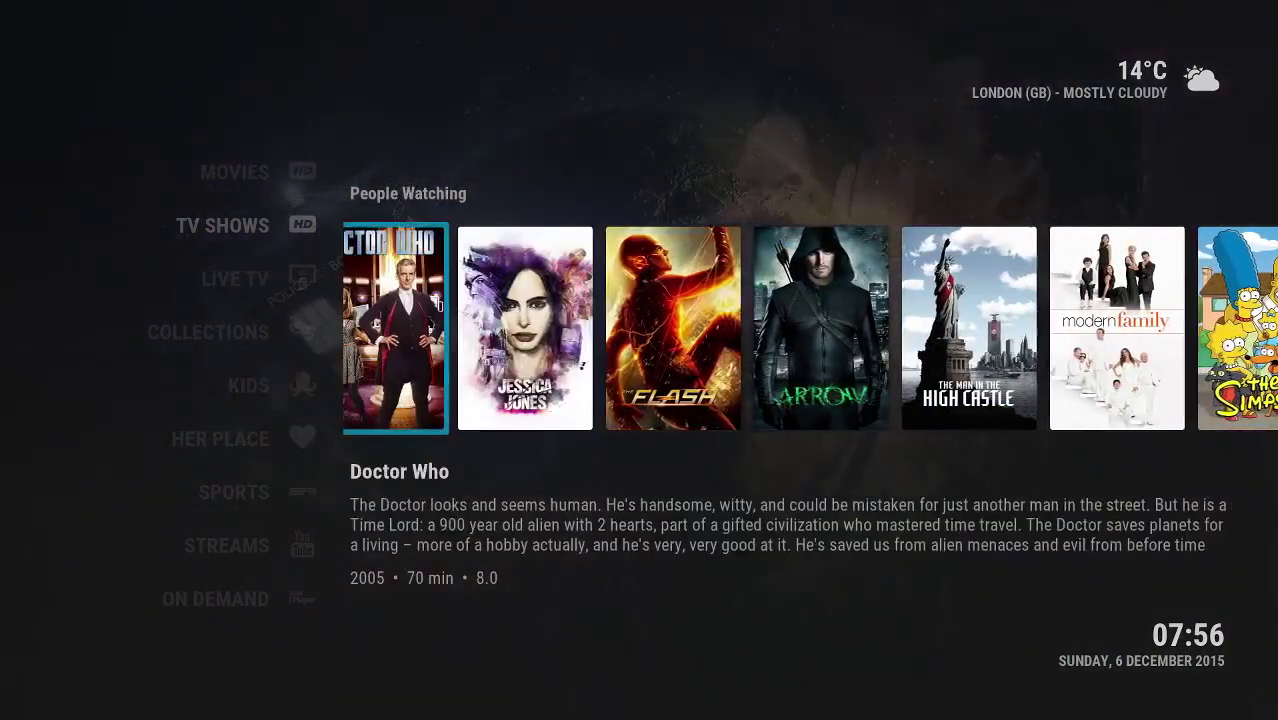
# - View the TV Shows submenu as far as Genres and return to the People Watching row
pyautogui.press('Left')
pyautogui.press('Down')
pyautogui.press('Down')
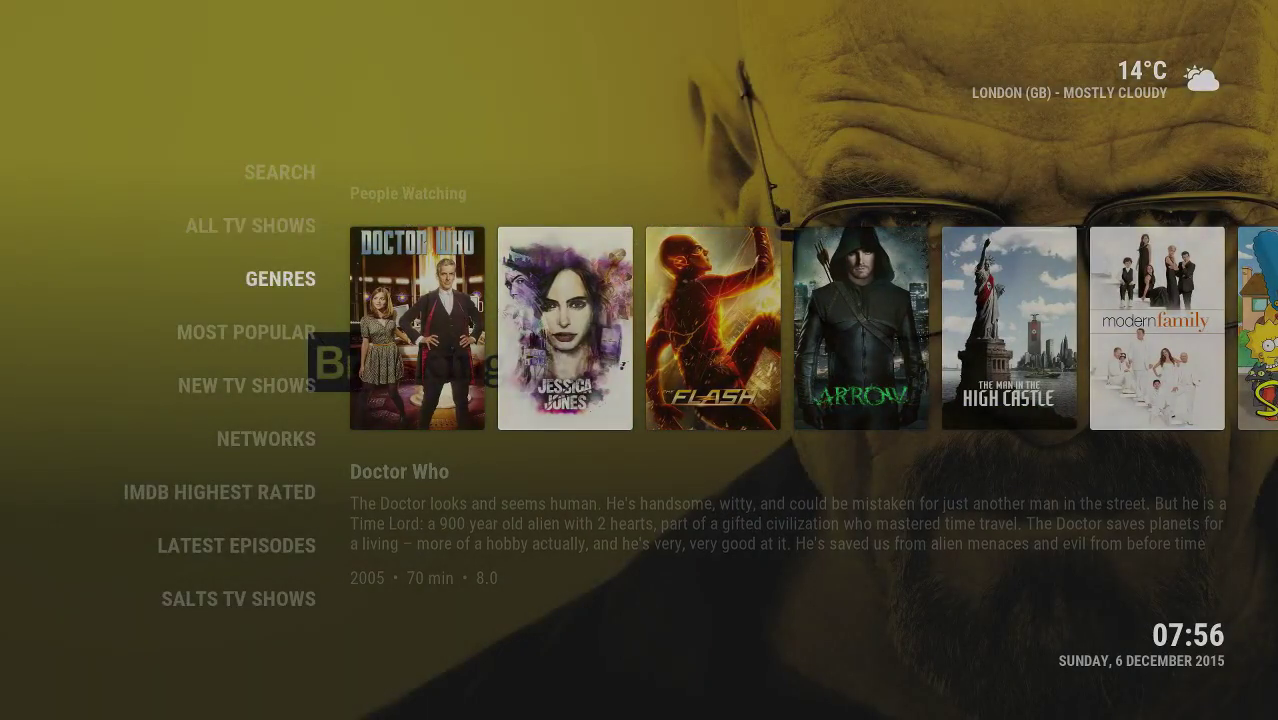
pyautogui.press('Left')
pyautogui.press('Right')
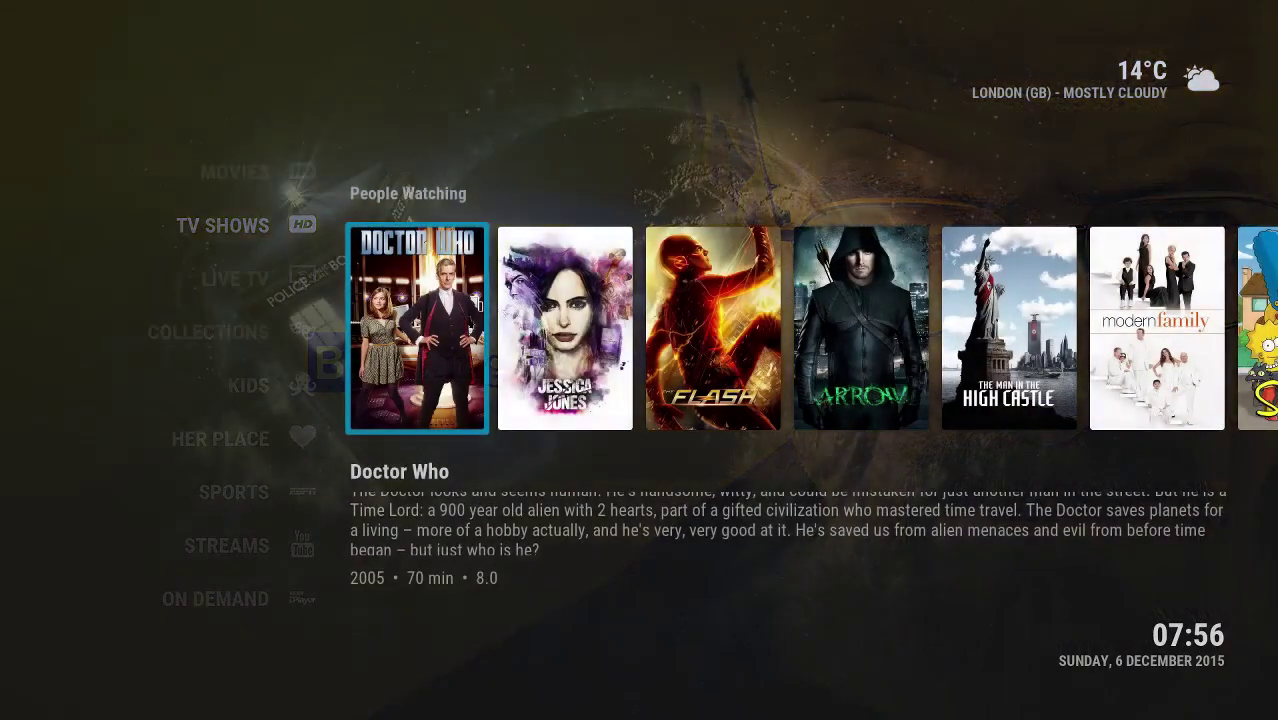
pyautogui.press('Right')
pyautogui.press('Left')
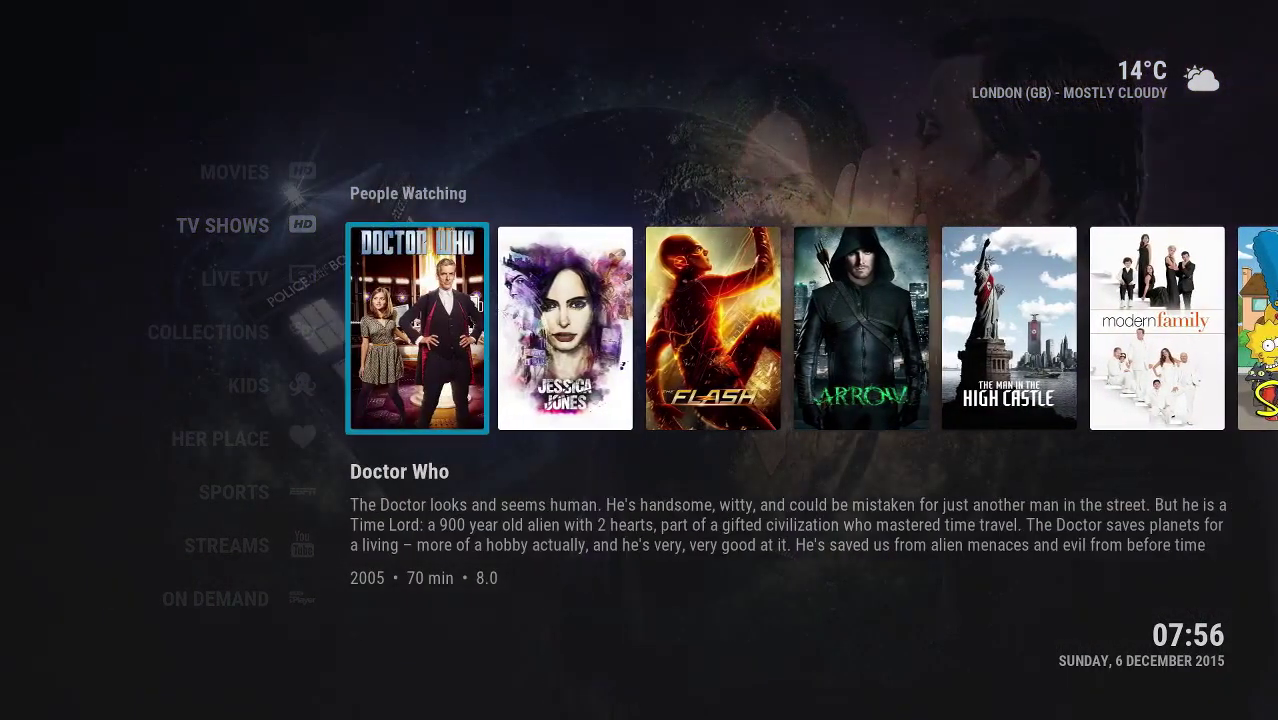
# - View the Live TV programme guide and return to the home menu
pyautogui.press('Left')
pyautogui.press('Down')
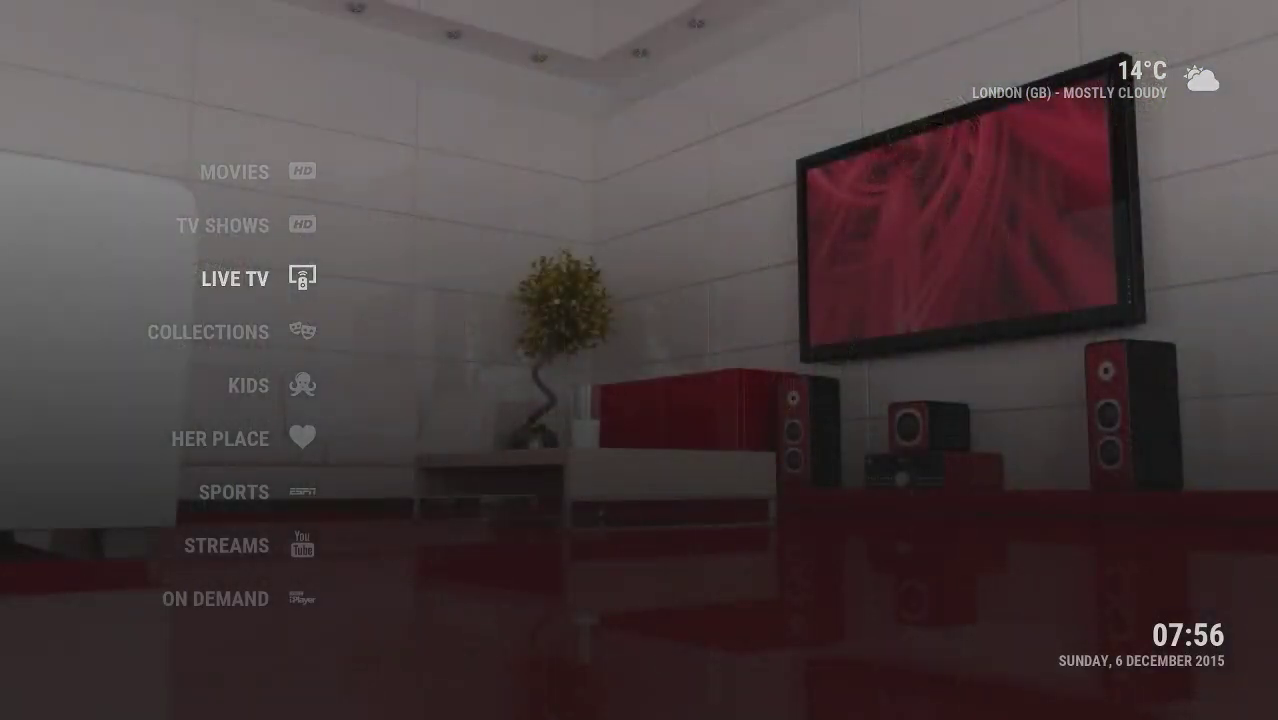
pyautogui.press('Return')
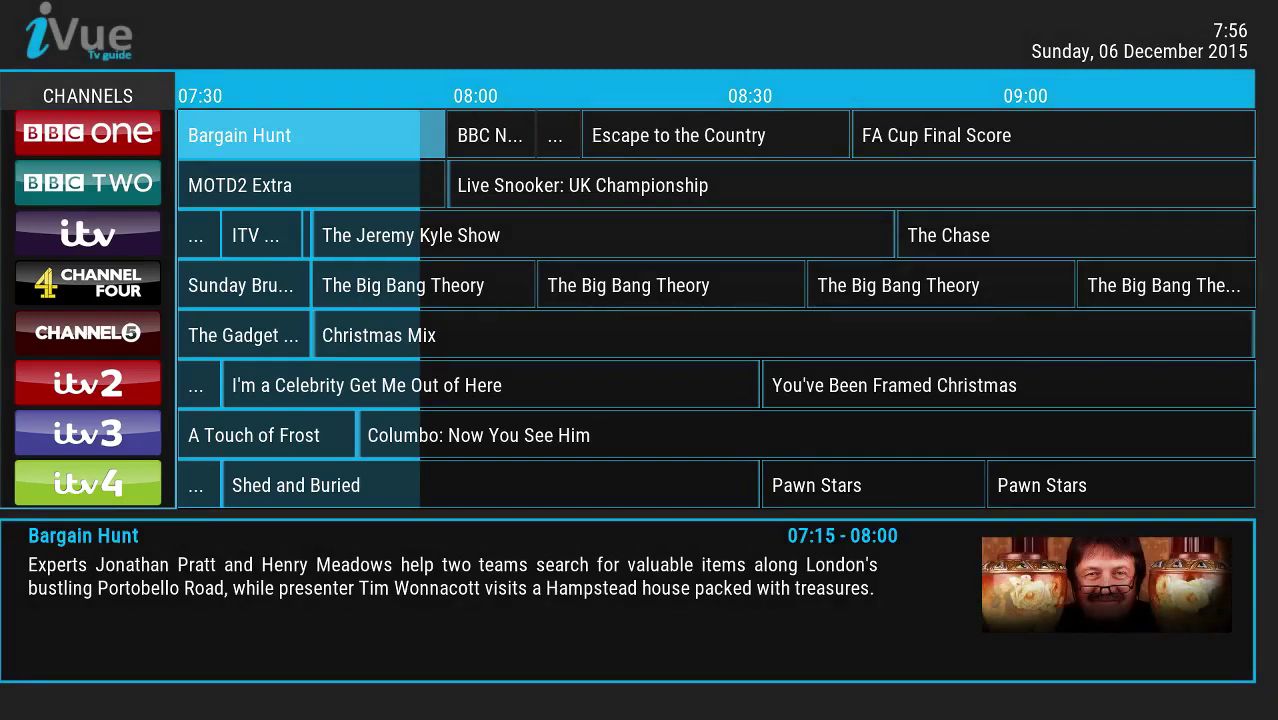
pyautogui.press('Escape')
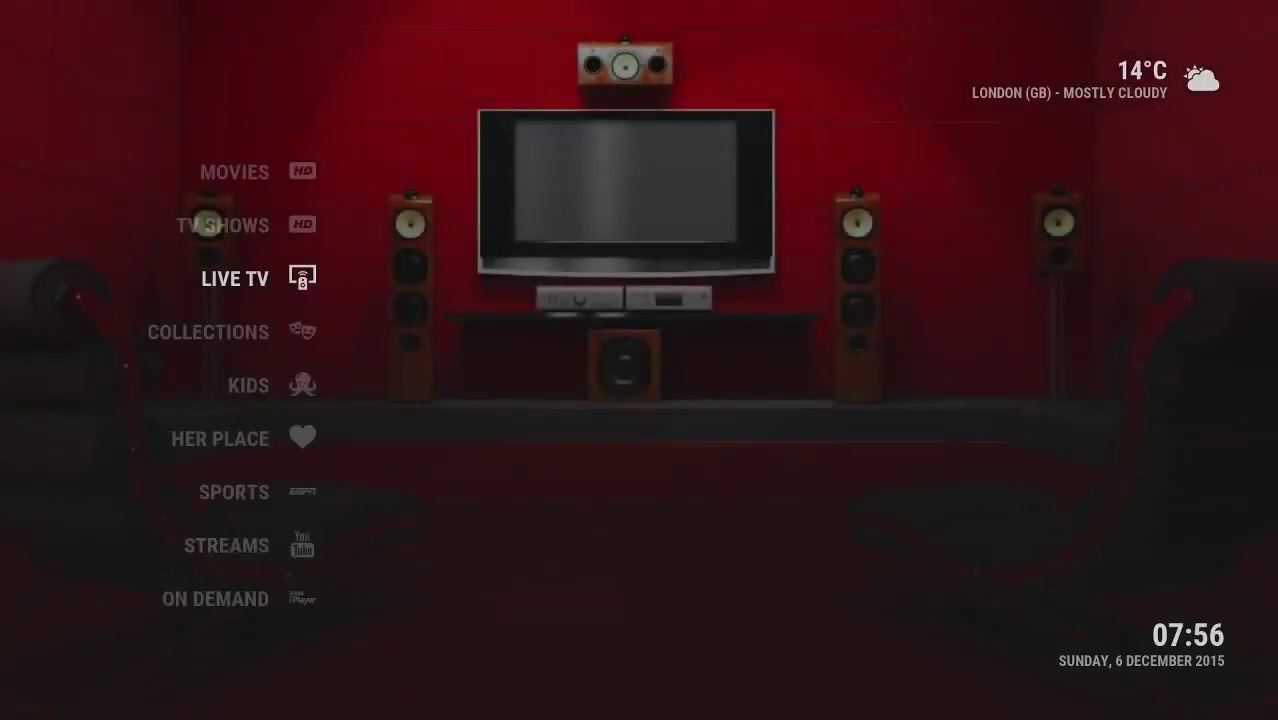
# - Open the System settings overview from the home menu
pyautogui.press('Down')
pyautogui.press('Down')
pyautogui.press('Down')
pyautogui.press('Down')
pyautogui.press('Down')
pyautogui.press('Down')
pyautogui.press('Down')
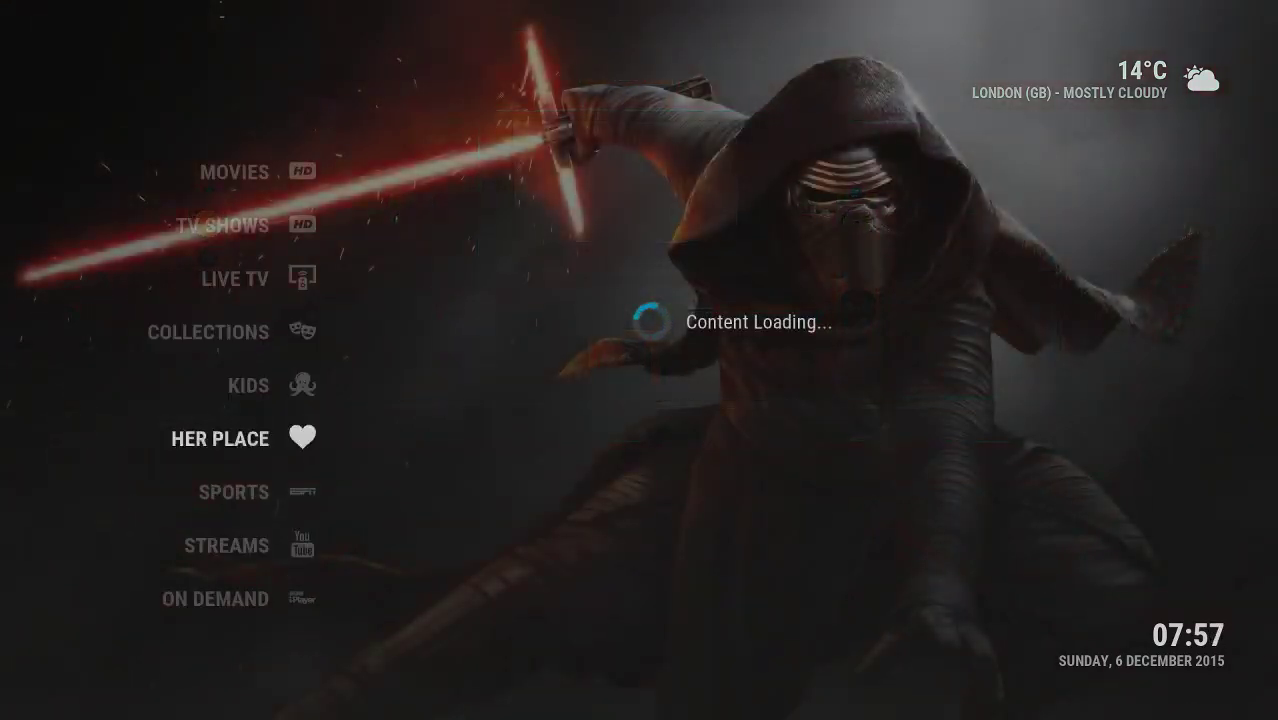
pyautogui.press('Down')
pyautogui.press('Down')
pyautogui.press('Down')
pyautogui.press('Down')
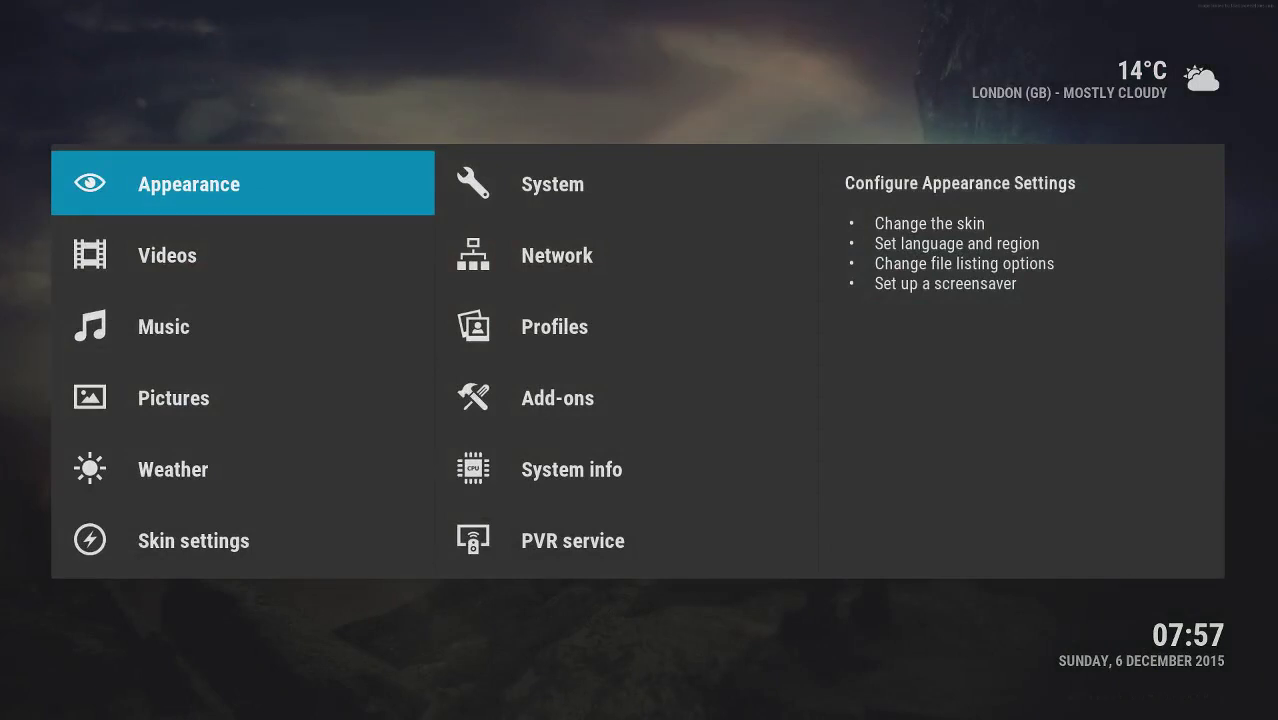
# - Go through the settings categories and open the Add-ons settings
pyautogui.press('Right')
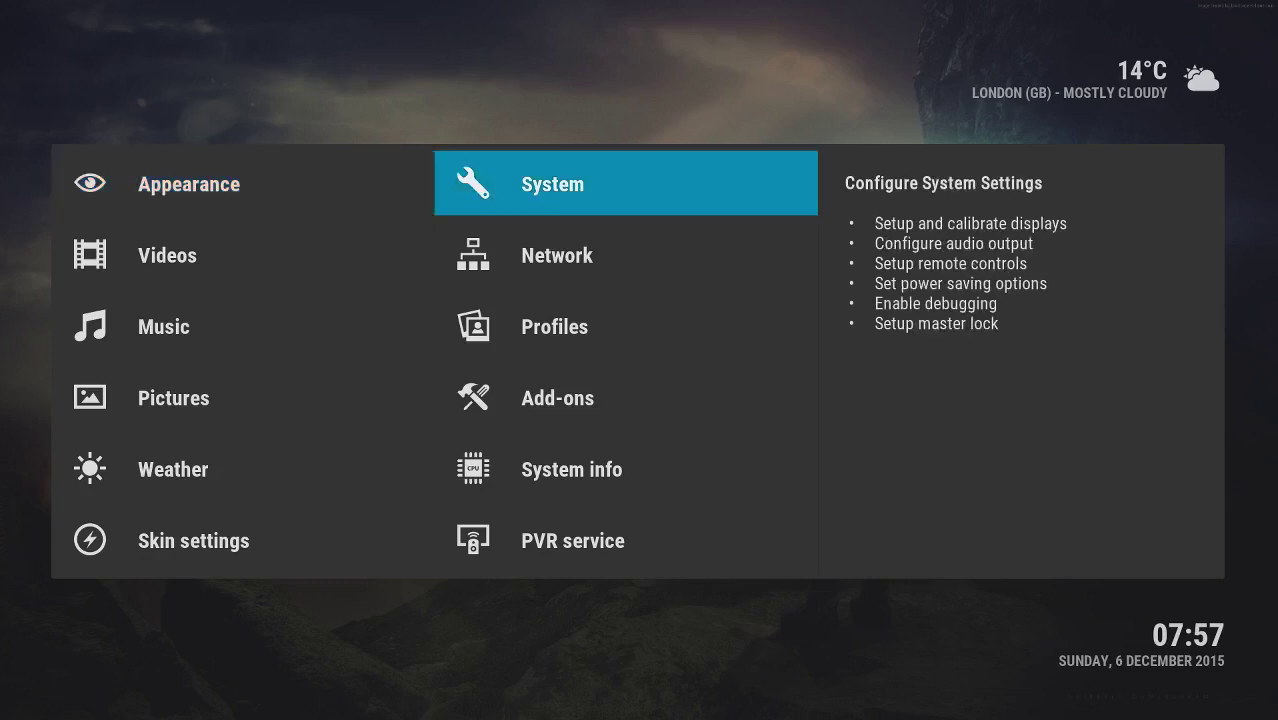
pyautogui.press('Down')
pyautogui.press('Down')
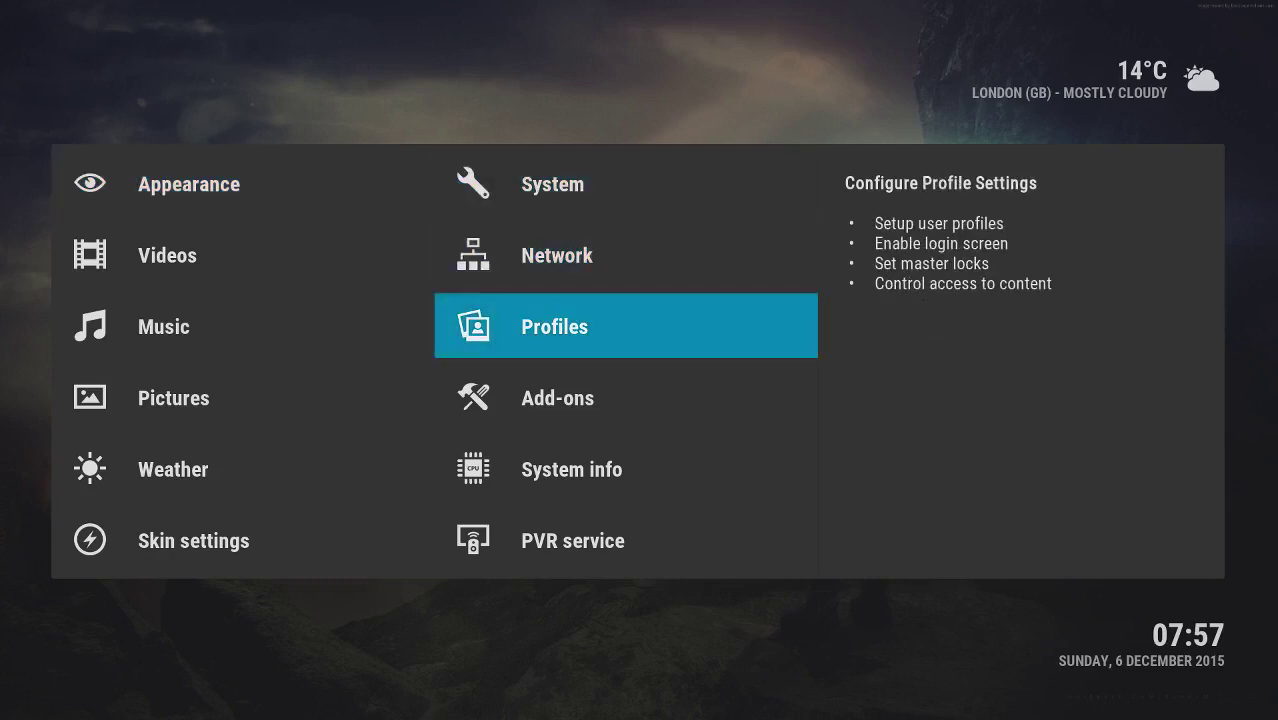
pyautogui.press('Down')
pyautogui.press('Down')
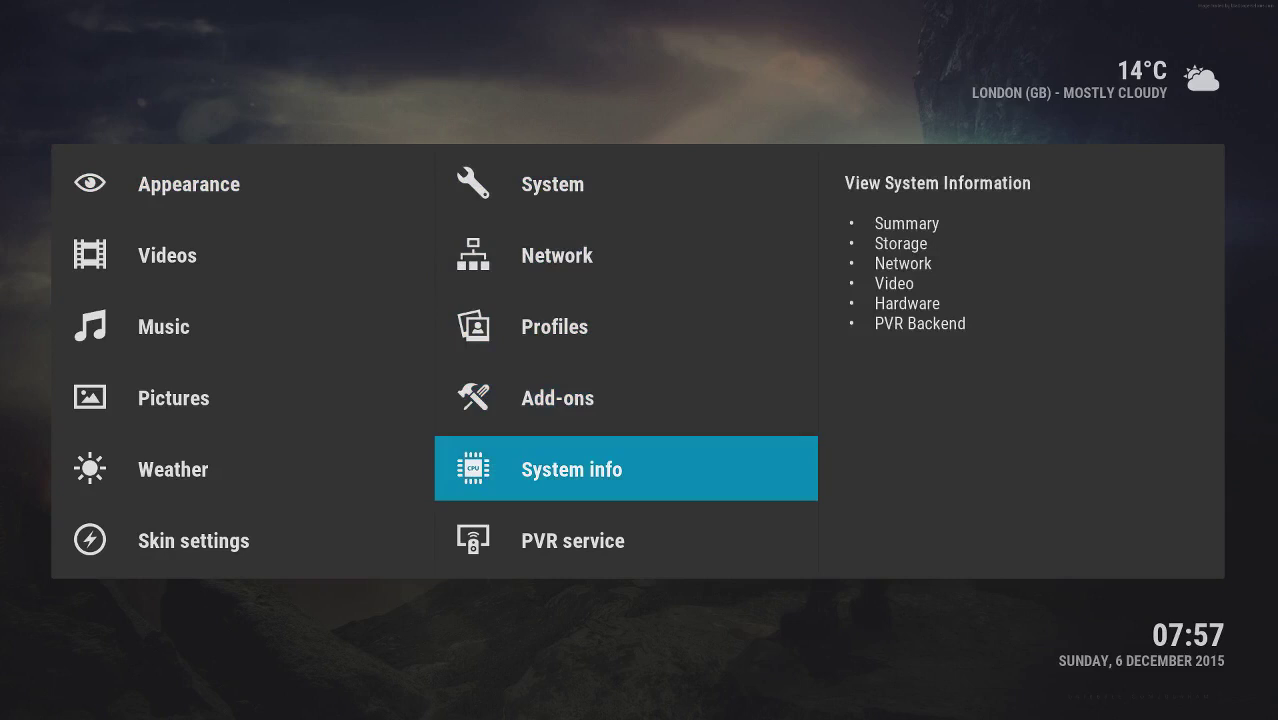
pyautogui.press('Down')
pyautogui.press('Up')
pyautogui.press('Up')
pyautogui.press('Return')
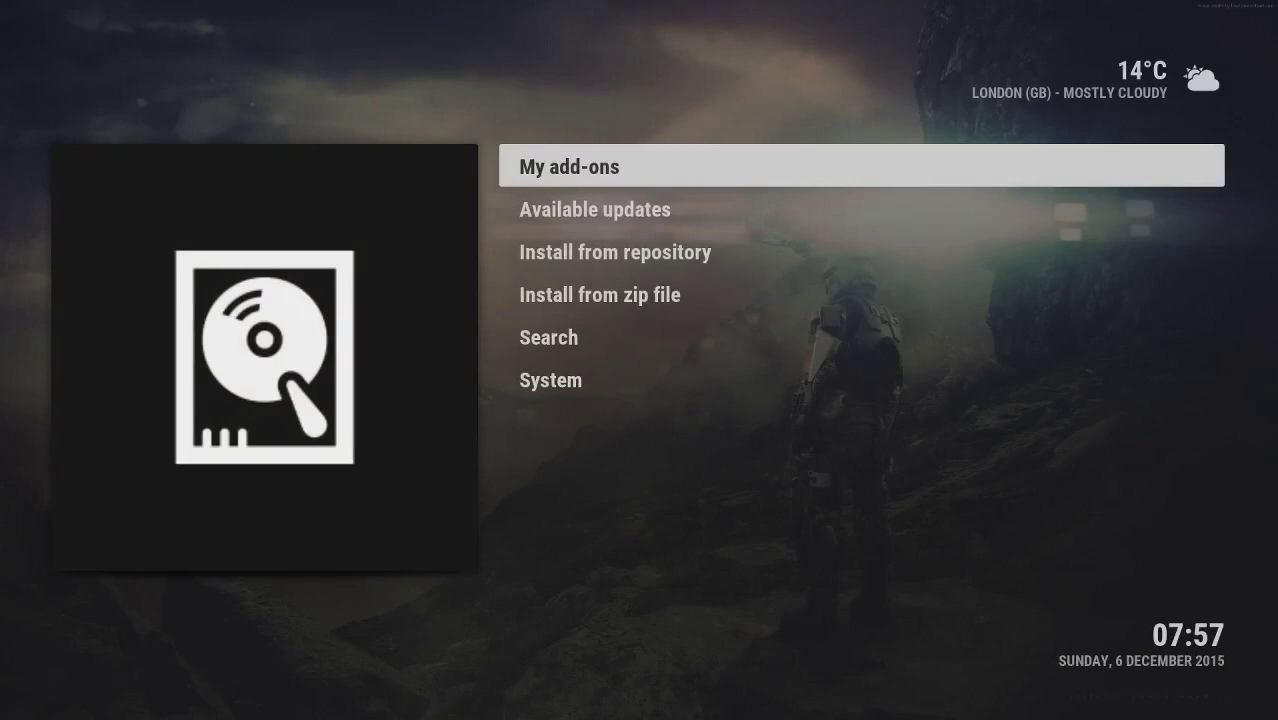
# - Open the list of repositories that add-ons can be installed from
pyautogui.press('Down')
pyautogui.press('Down')
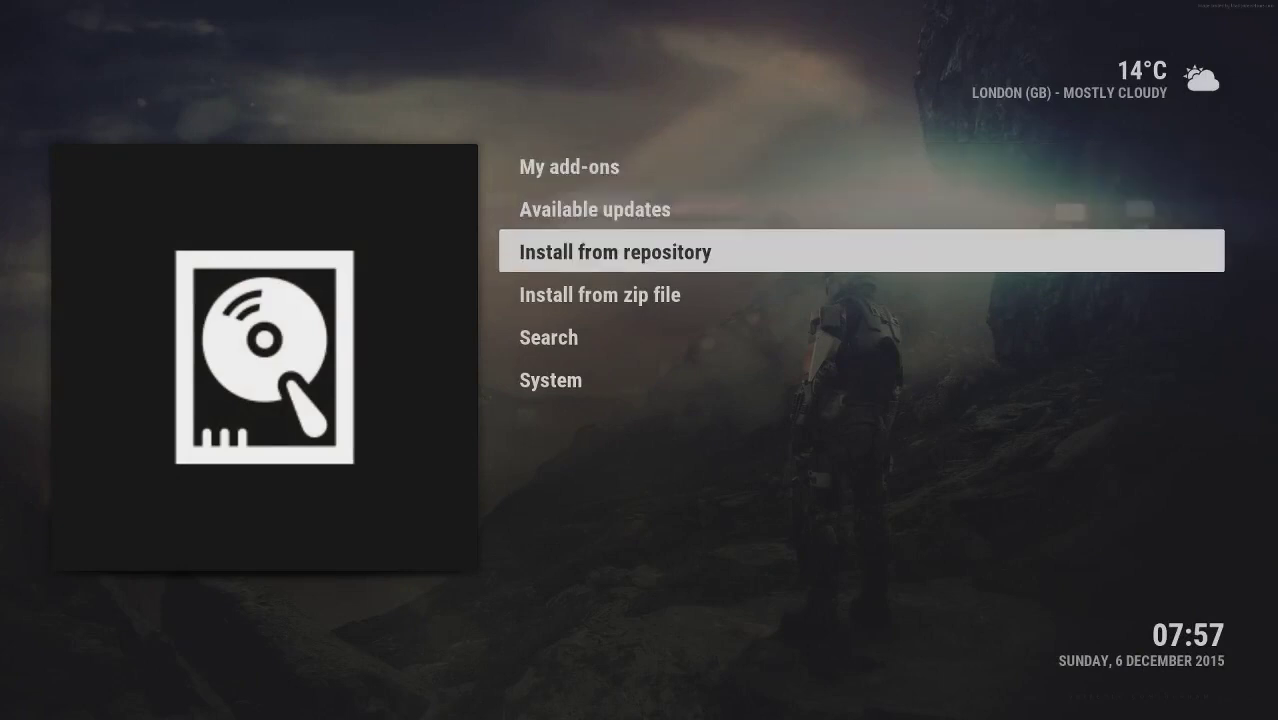
pyautogui.press('Return')
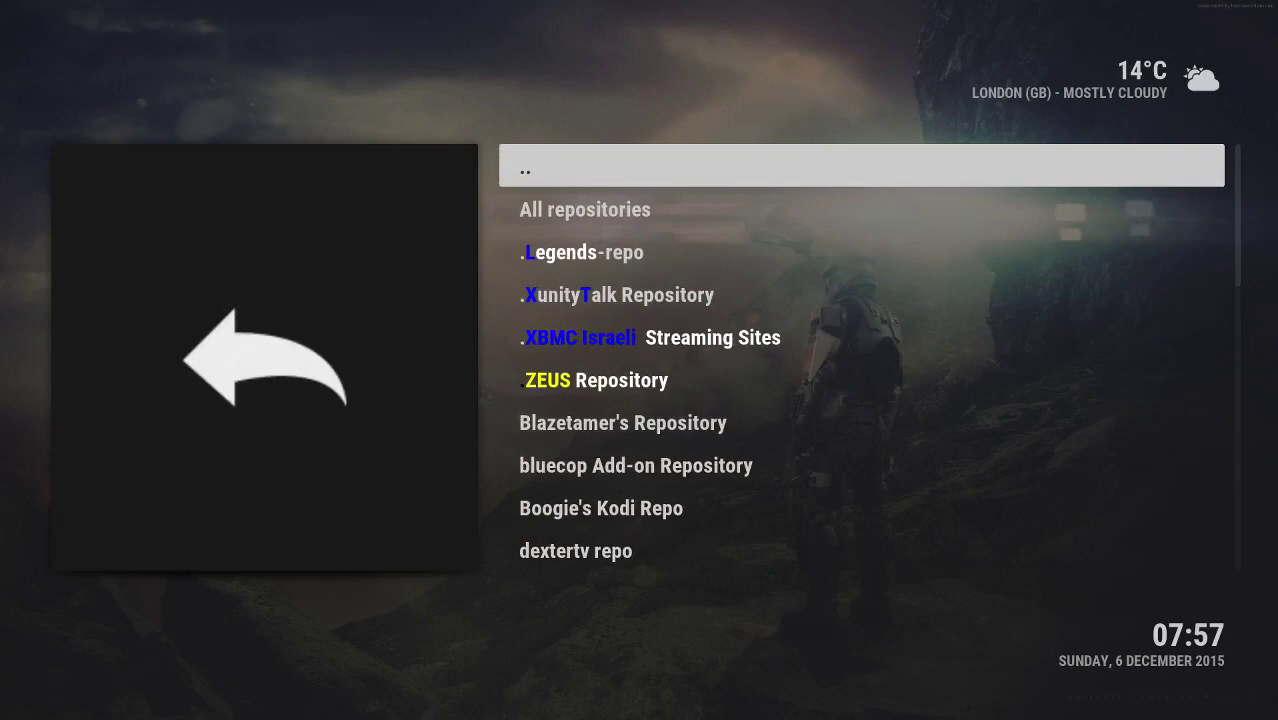
# - Browse the list of repositories from All repositories down to Eleazar's XBMC Add-on Repository
pyautogui.press('Down')
pyautogui.press('Down')
pyautogui.press('Down')
pyautogui.press('Down')
pyautogui.press('Down')
pyautogui.press('Down')
pyautogui.press('Down')
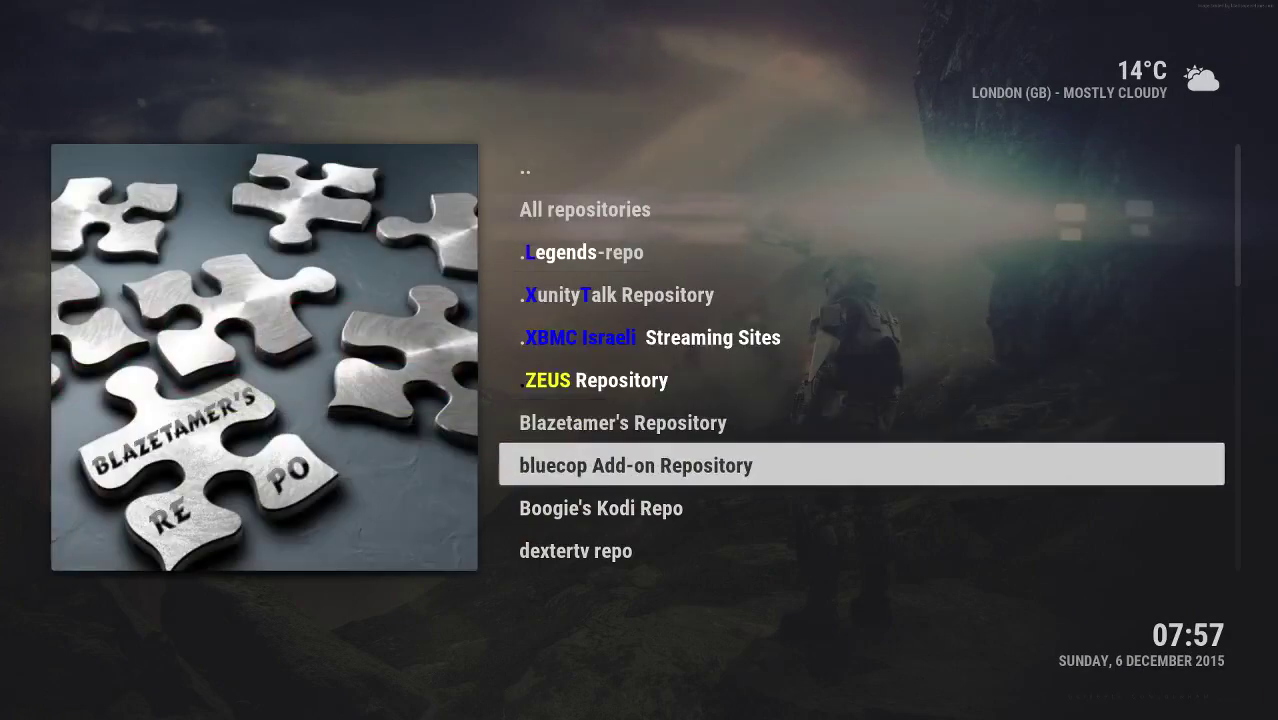
pyautogui.press('Down')
pyautogui.press('Down')
pyautogui.press('Down')
pyautogui.press('Down')
pyautogui.press('Down')
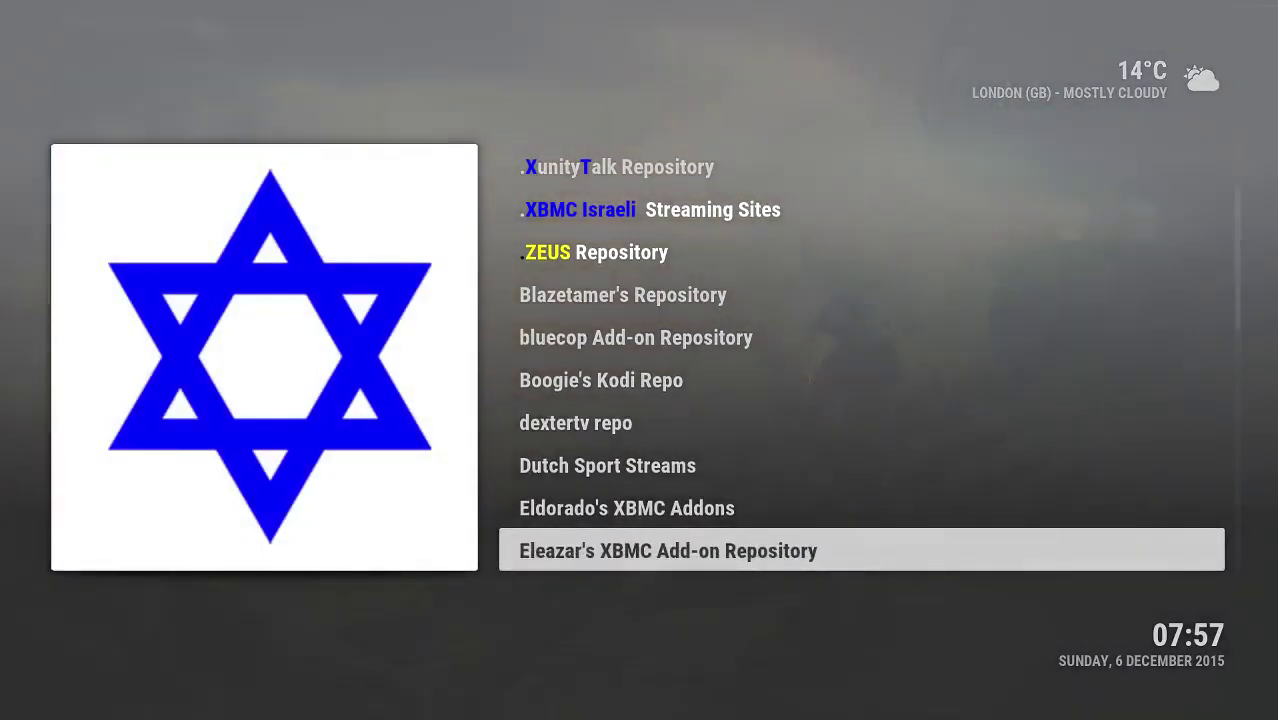
# - View the System info summary and return to the settings overview
pyautogui.press('Escape')
pyautogui.press('Down')
pyautogui.press('Return')
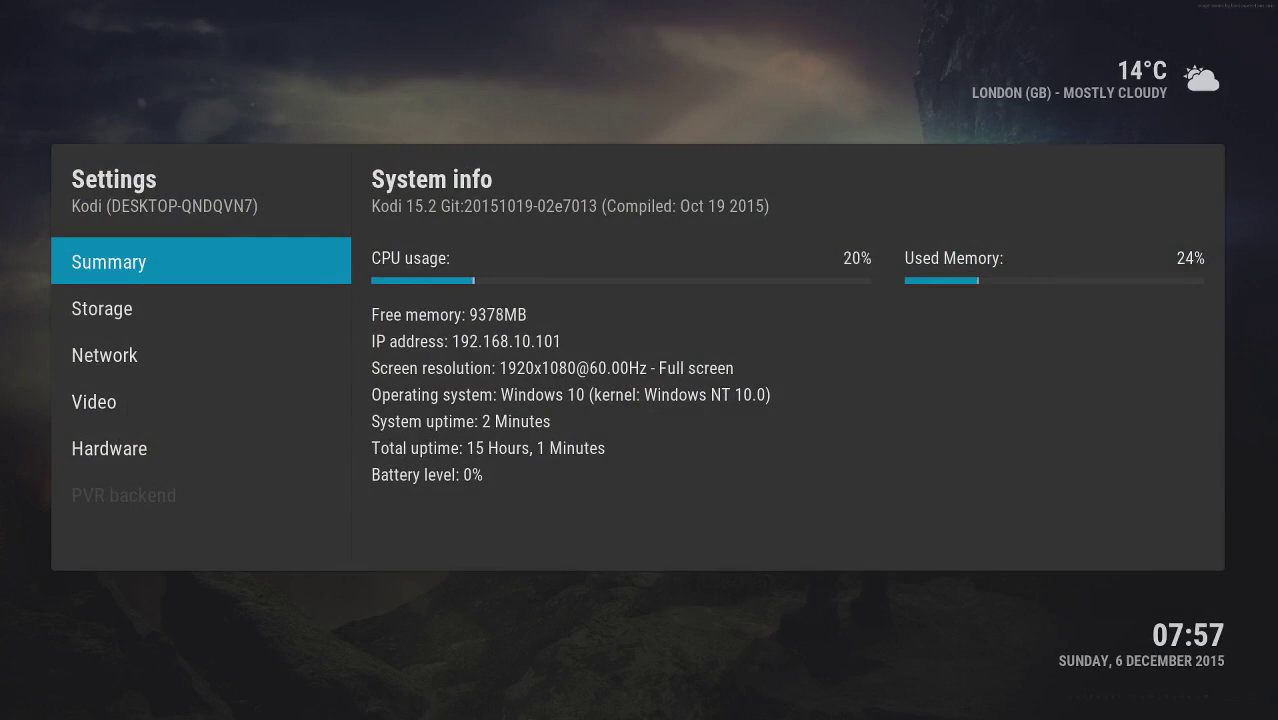
pyautogui.press('Escape')
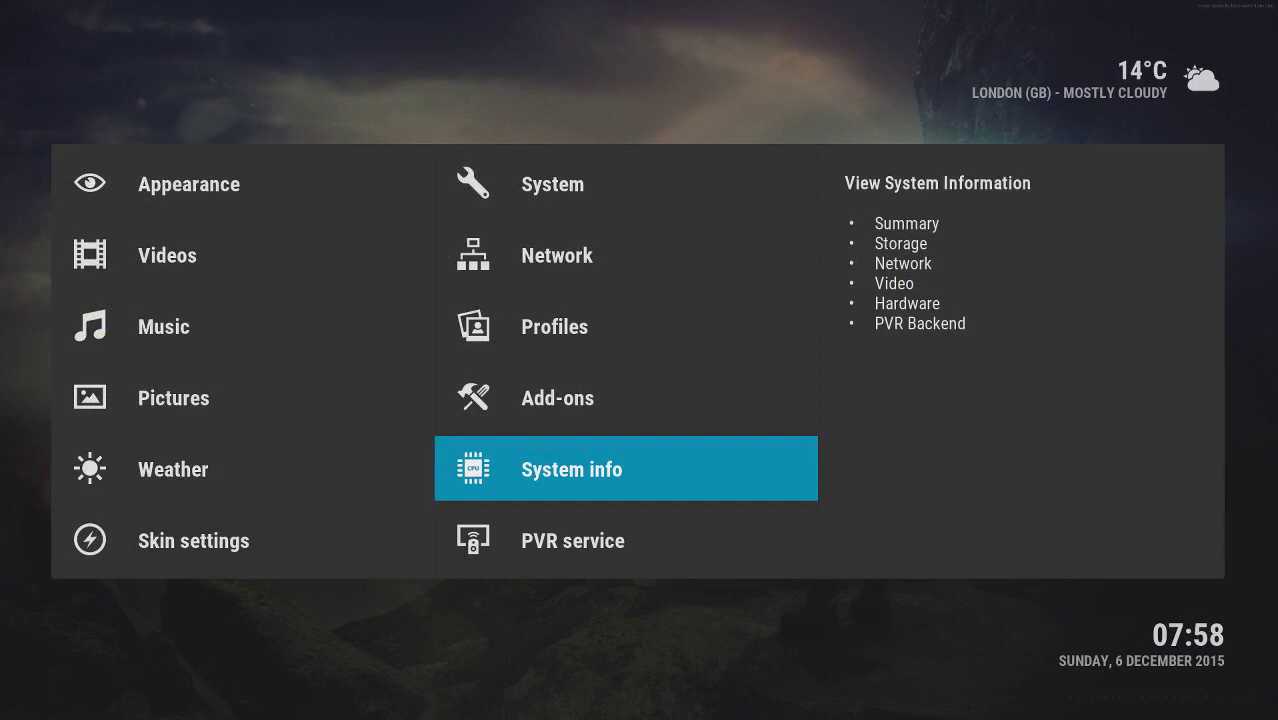
pyautogui.press('Up')
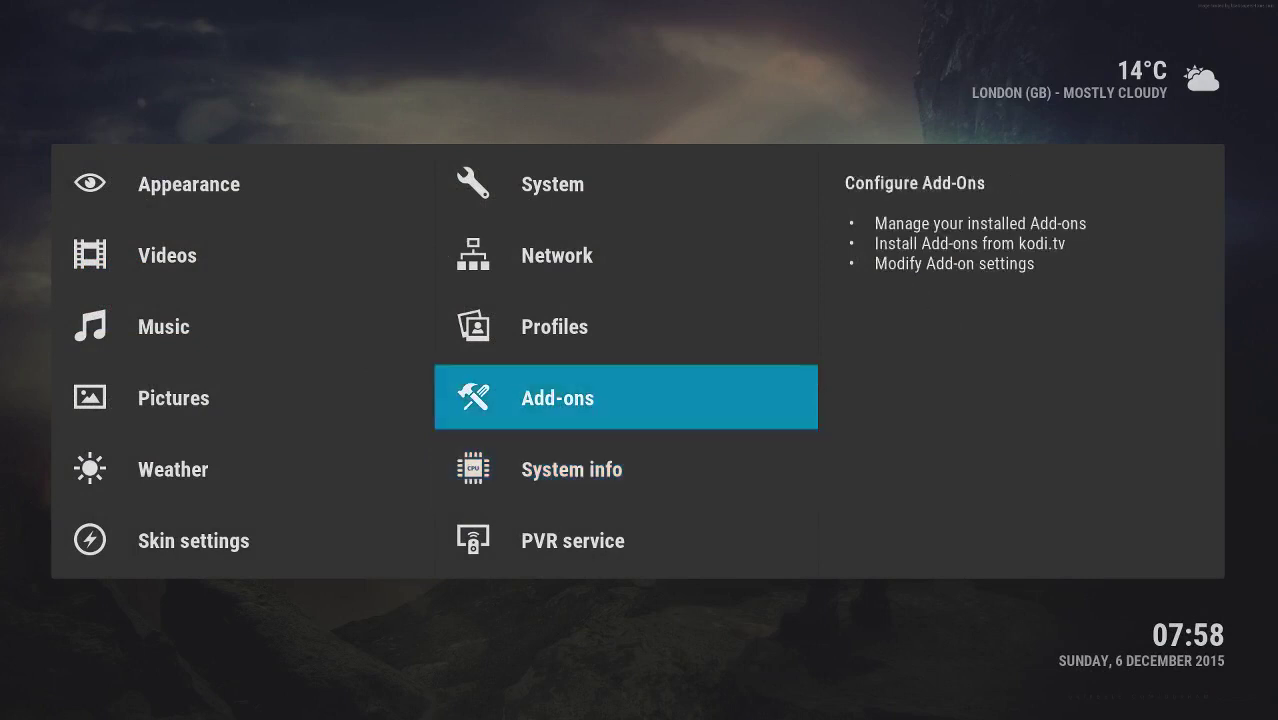
pyautogui.press('Up')
pyautogui.press('Up')
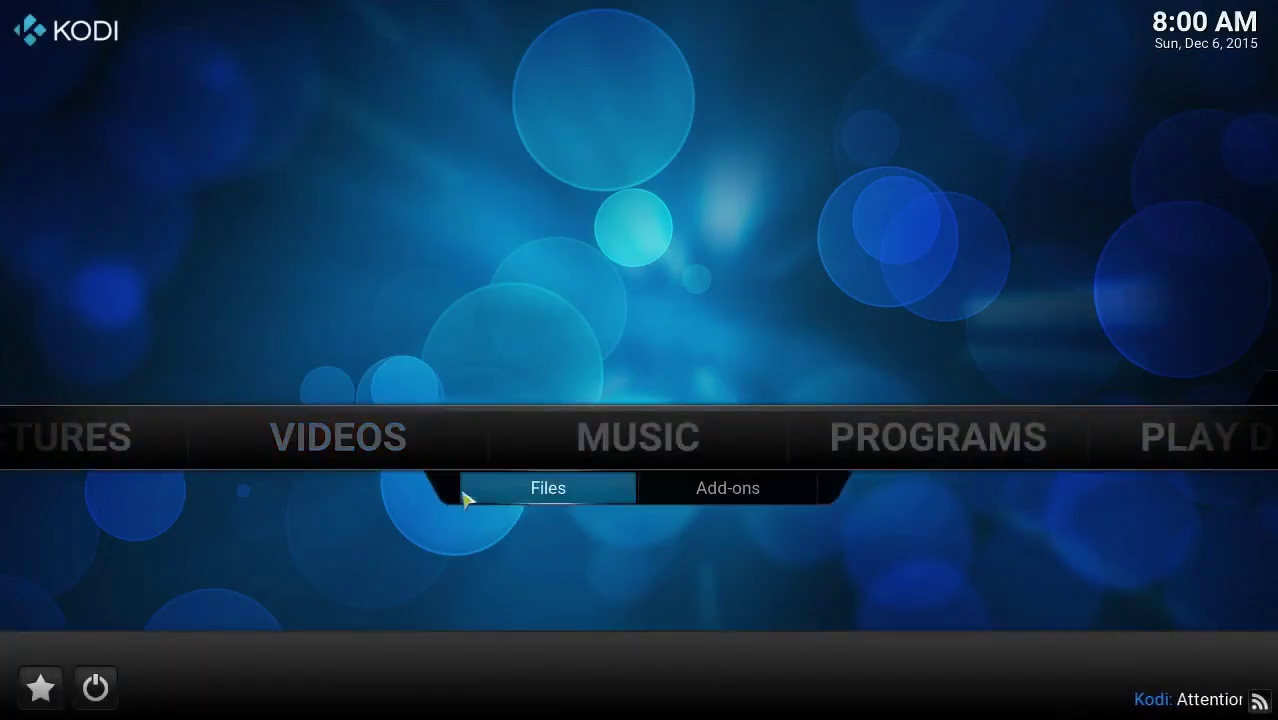
# - Go through the home menu sections from Videos round to Pictures and on to System
pyautogui.press('Right')
pyautogui.press('Right')
pyautogui.press('Right')
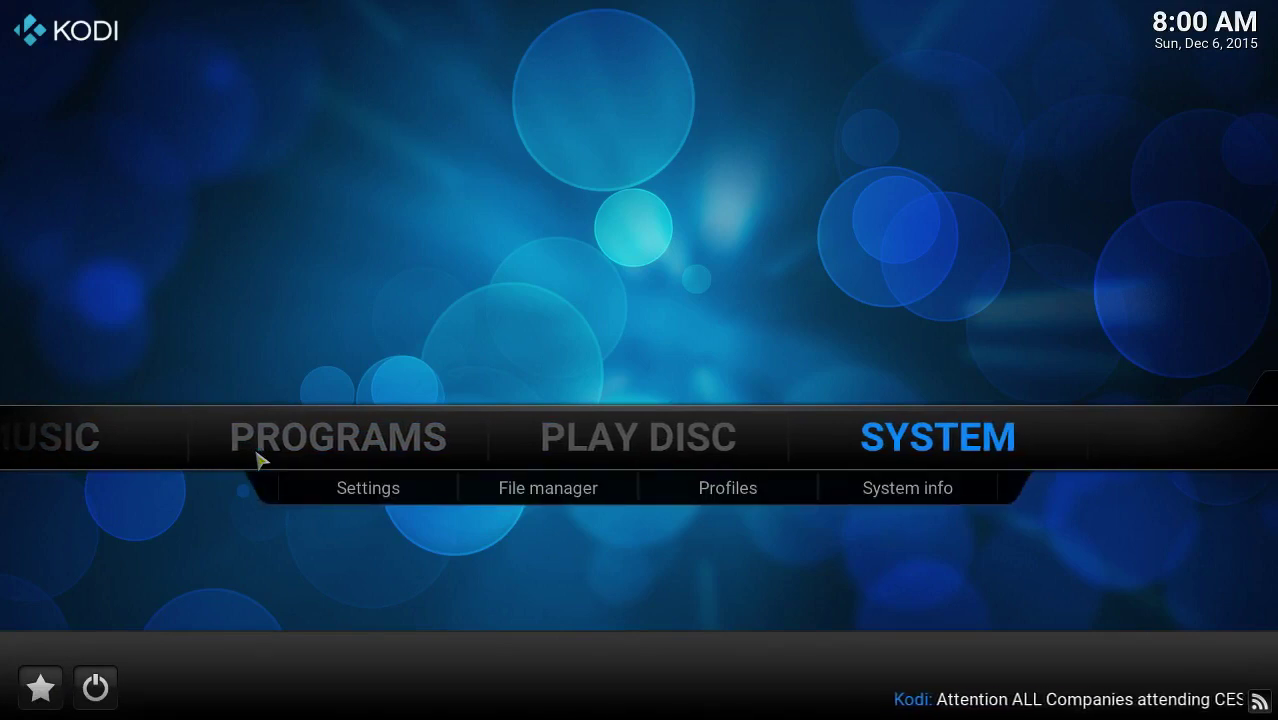
pyautogui.press('Right')
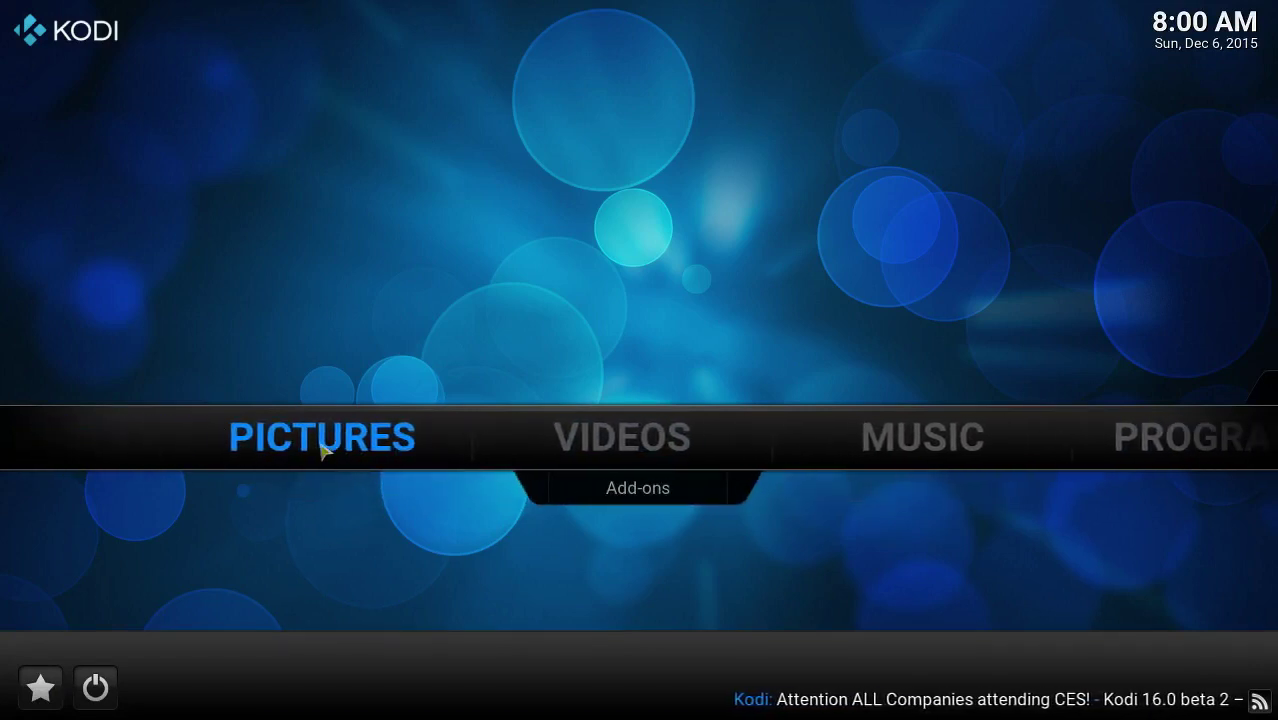
pyautogui.press('Right')
pyautogui.press('Right')
pyautogui.press('Right')
pyautogui.press('Right')
pyautogui.press('Right')
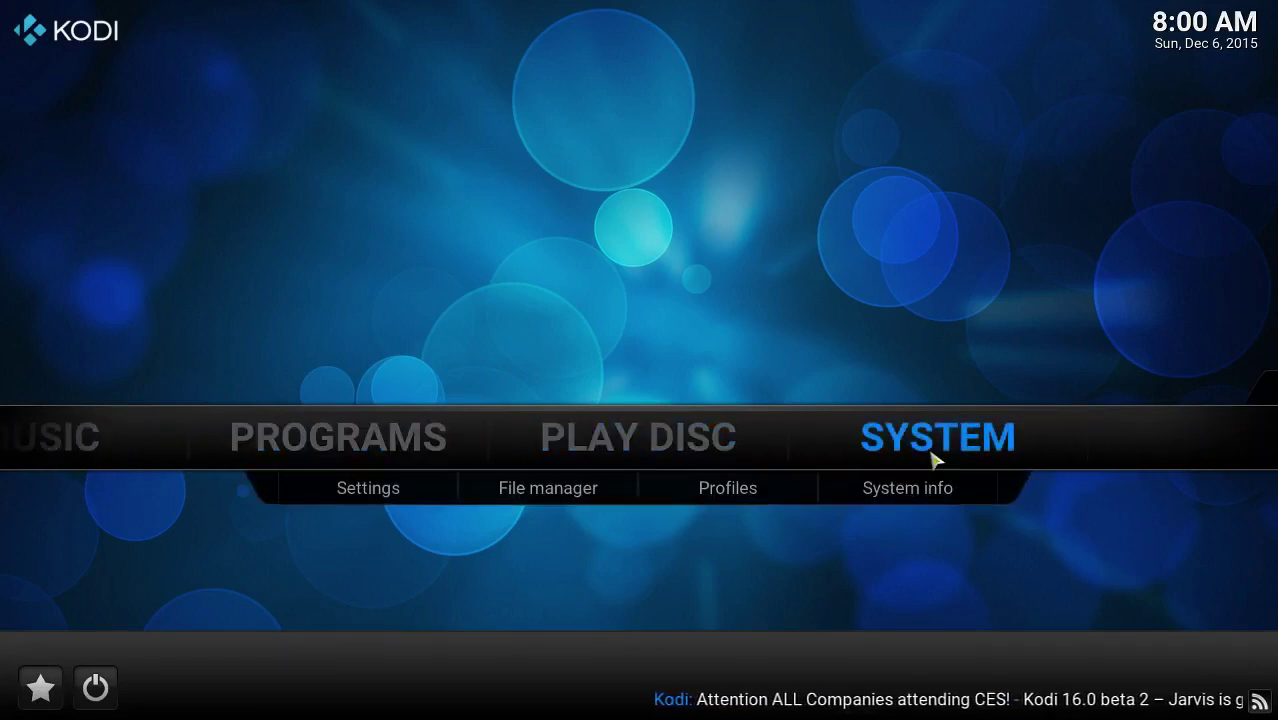
pyautogui.click(540, 503)
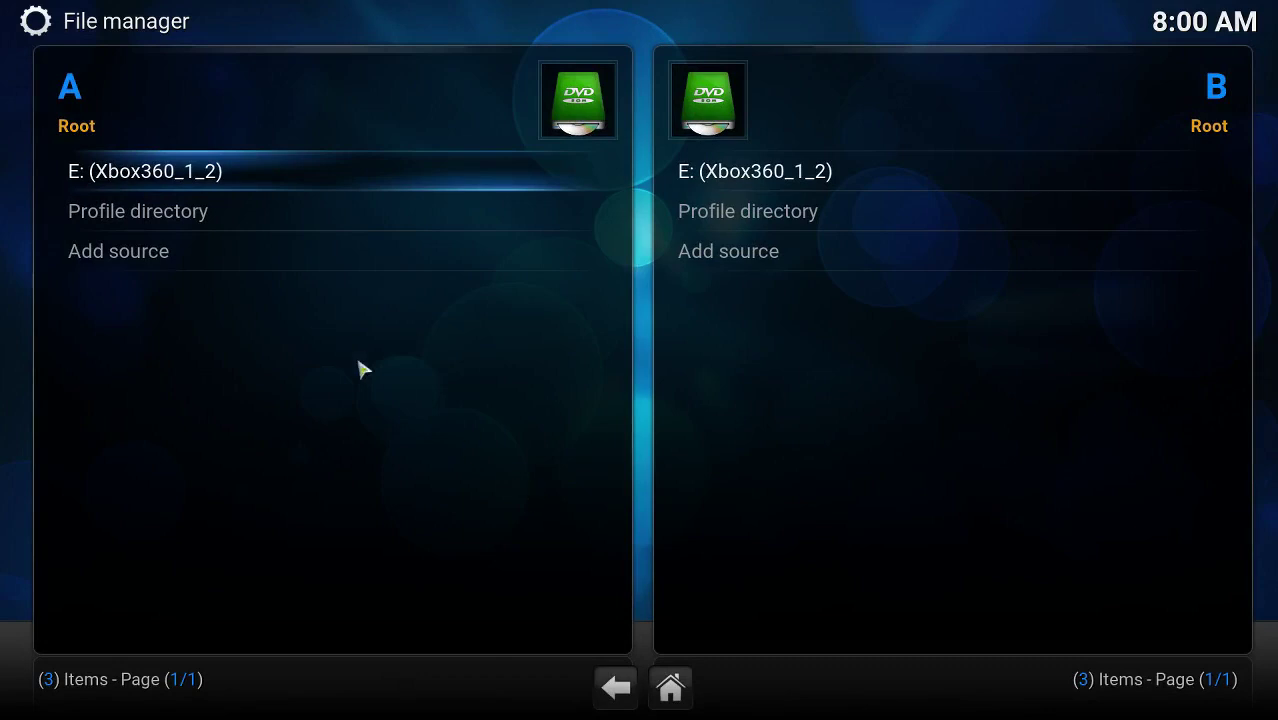
pyautogui.click(194, 264)
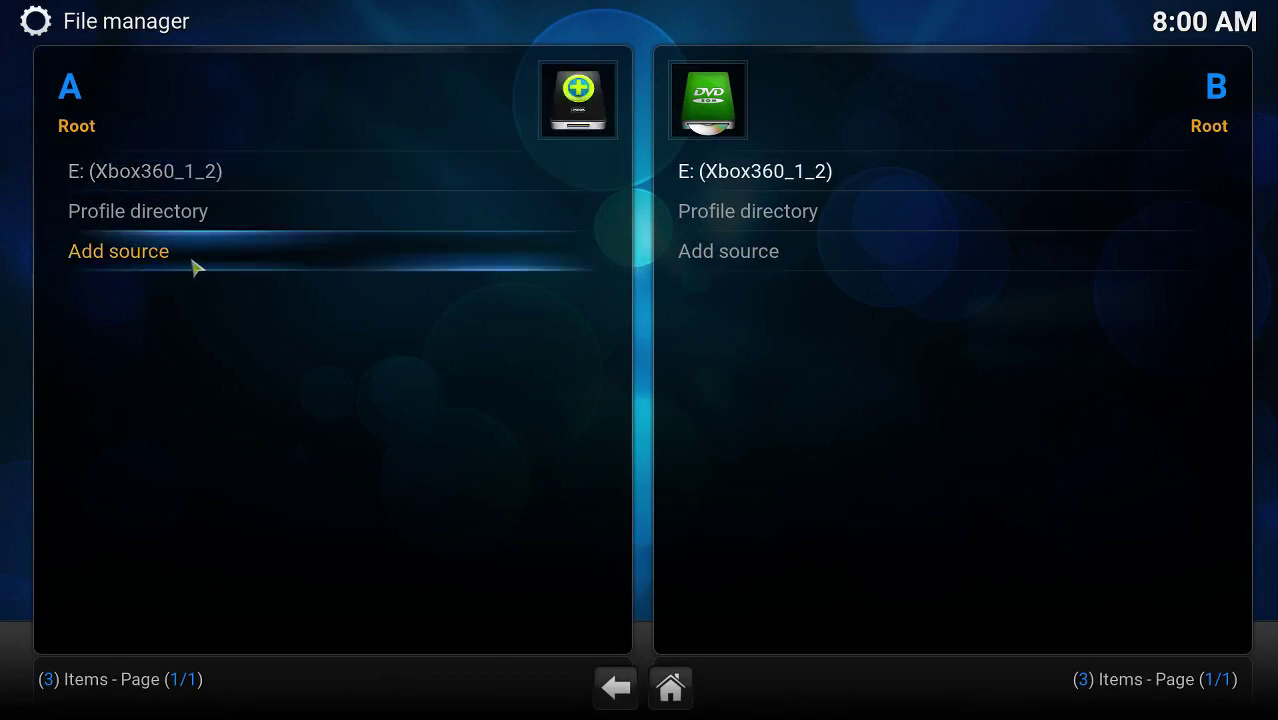
pyautogui.click(115, 259)
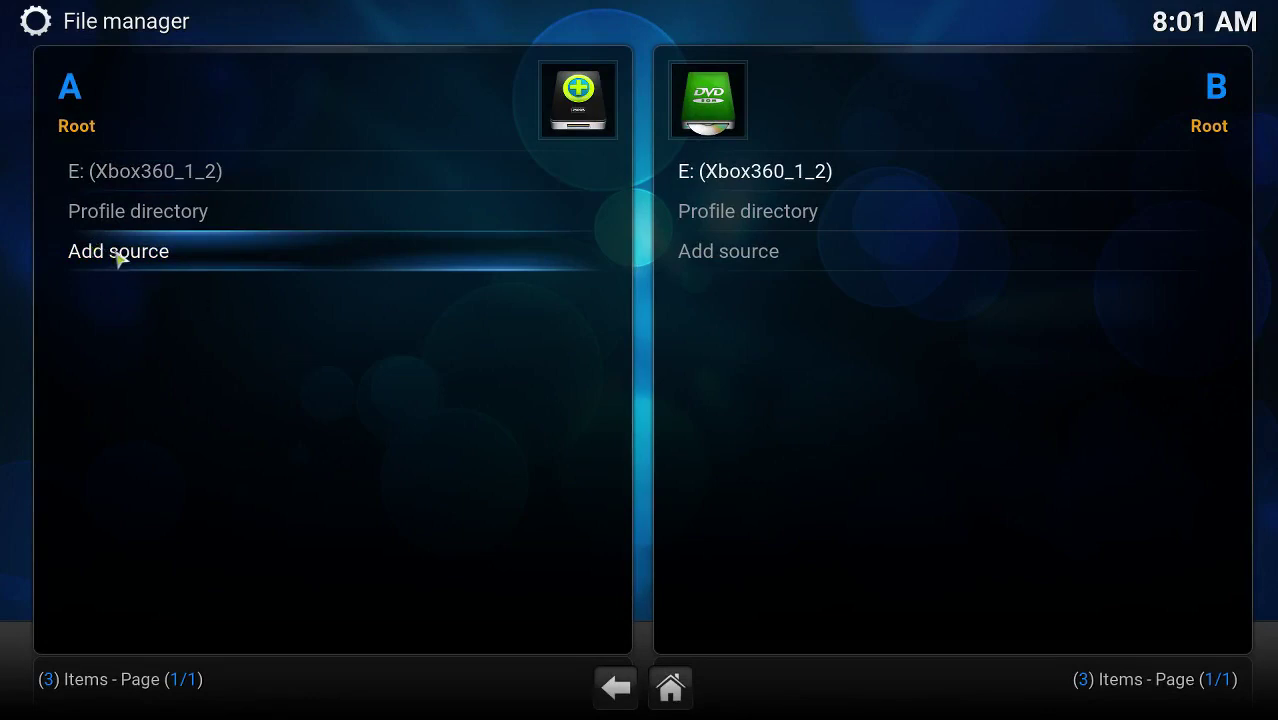
pyautogui.click(118, 259)
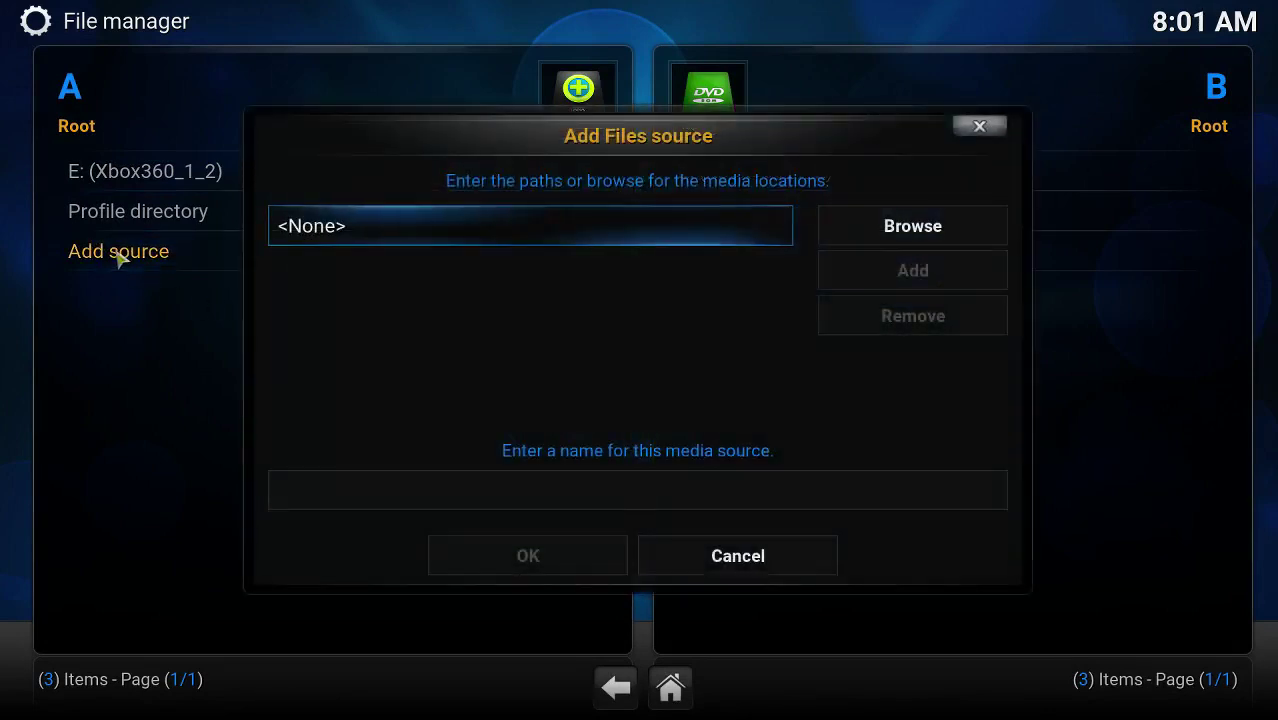
pyautogui.click(440, 232)
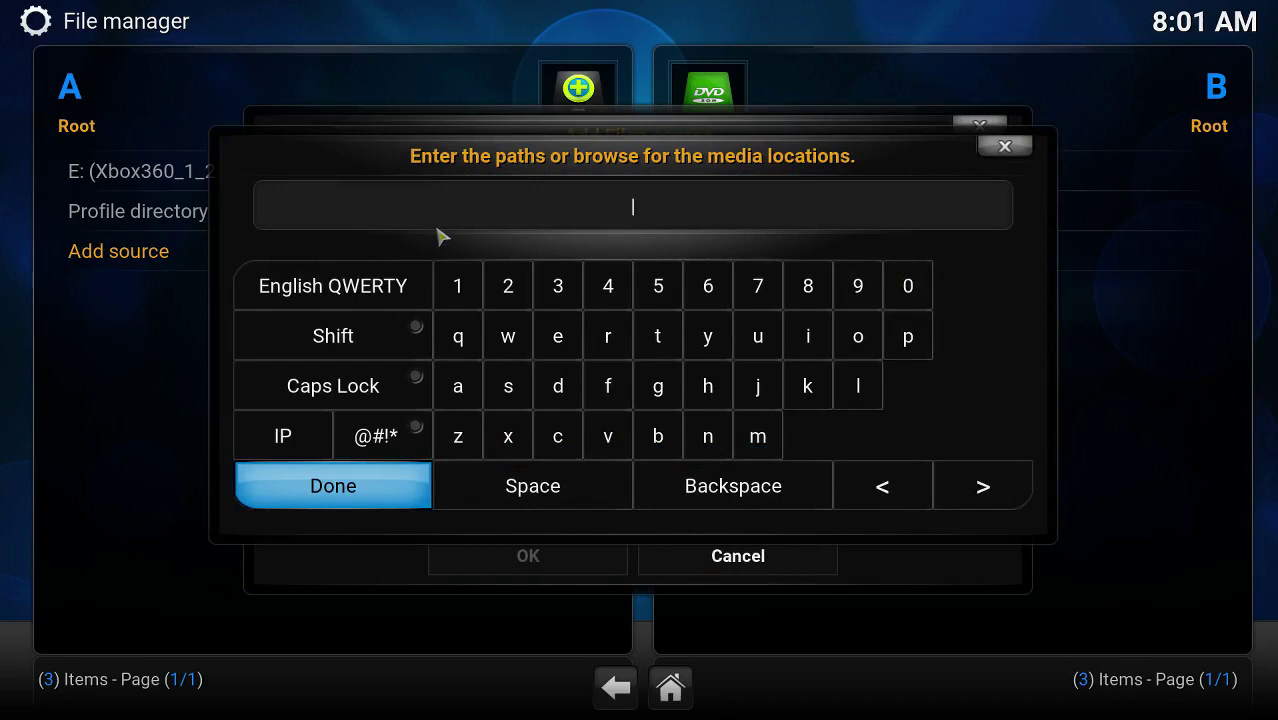
pyautogui.write('http://areswi')
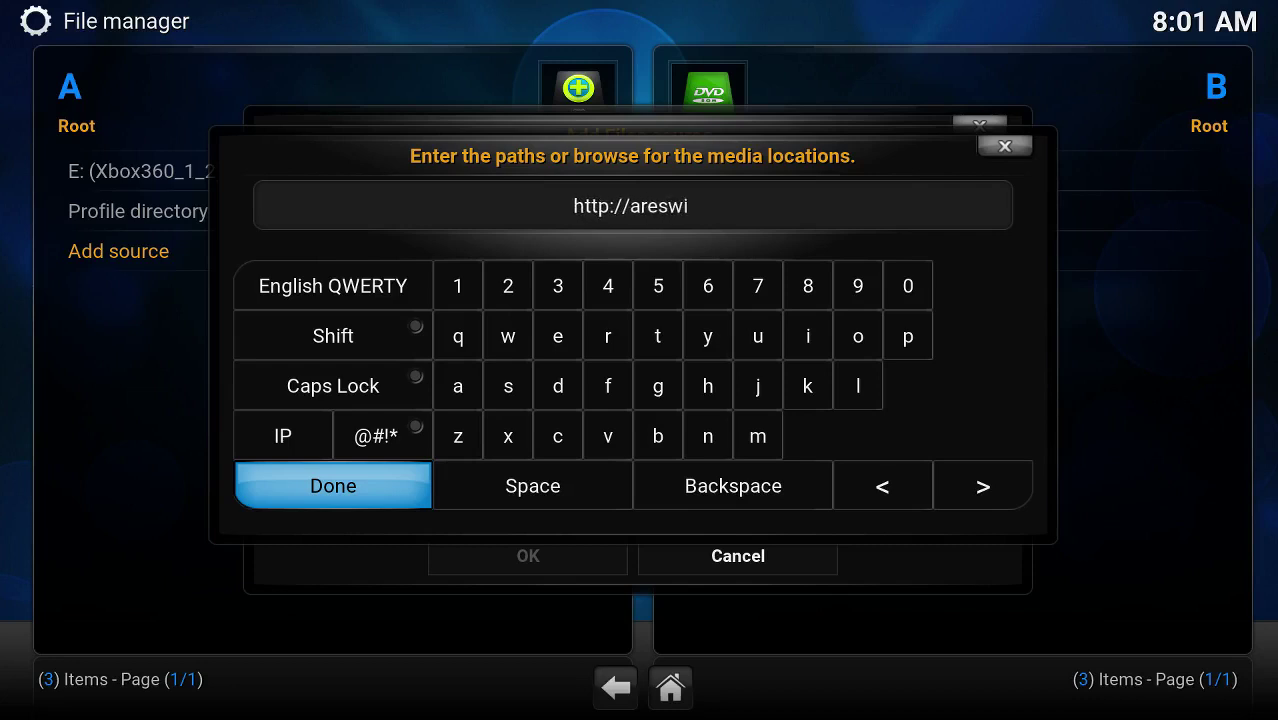
pyautogui.write('zard')
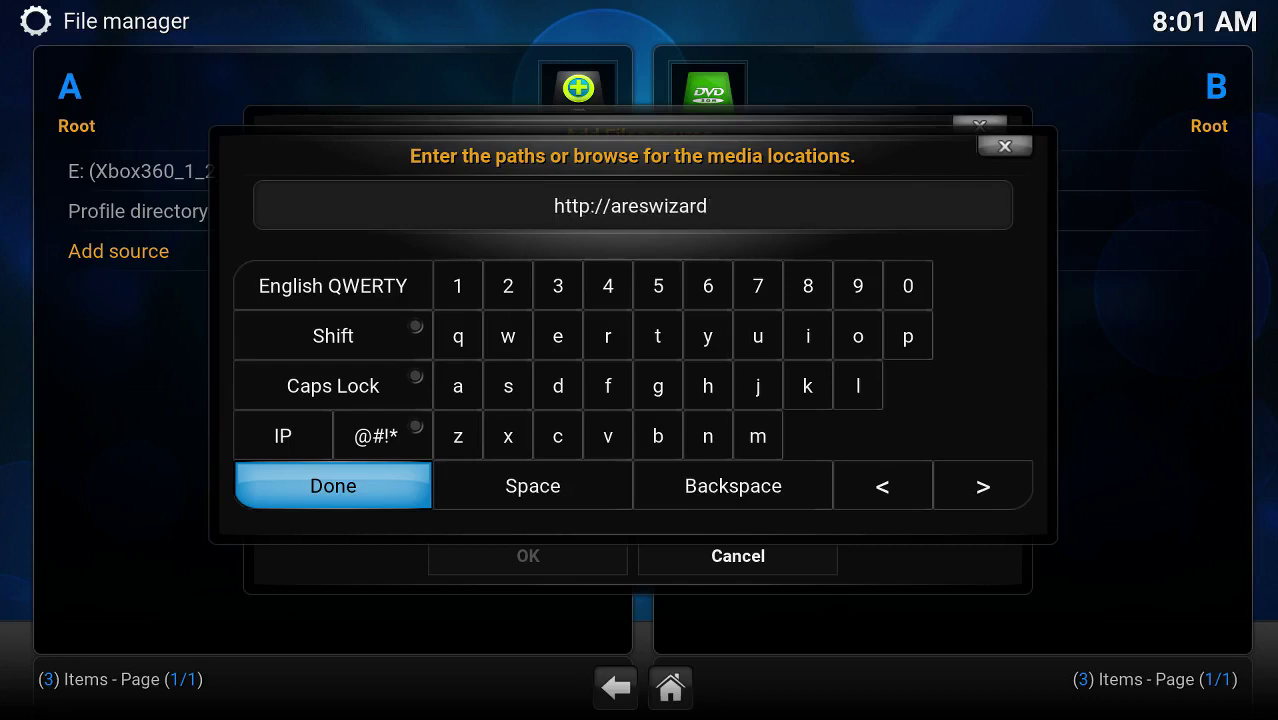
pyautogui.write('.co.uk')
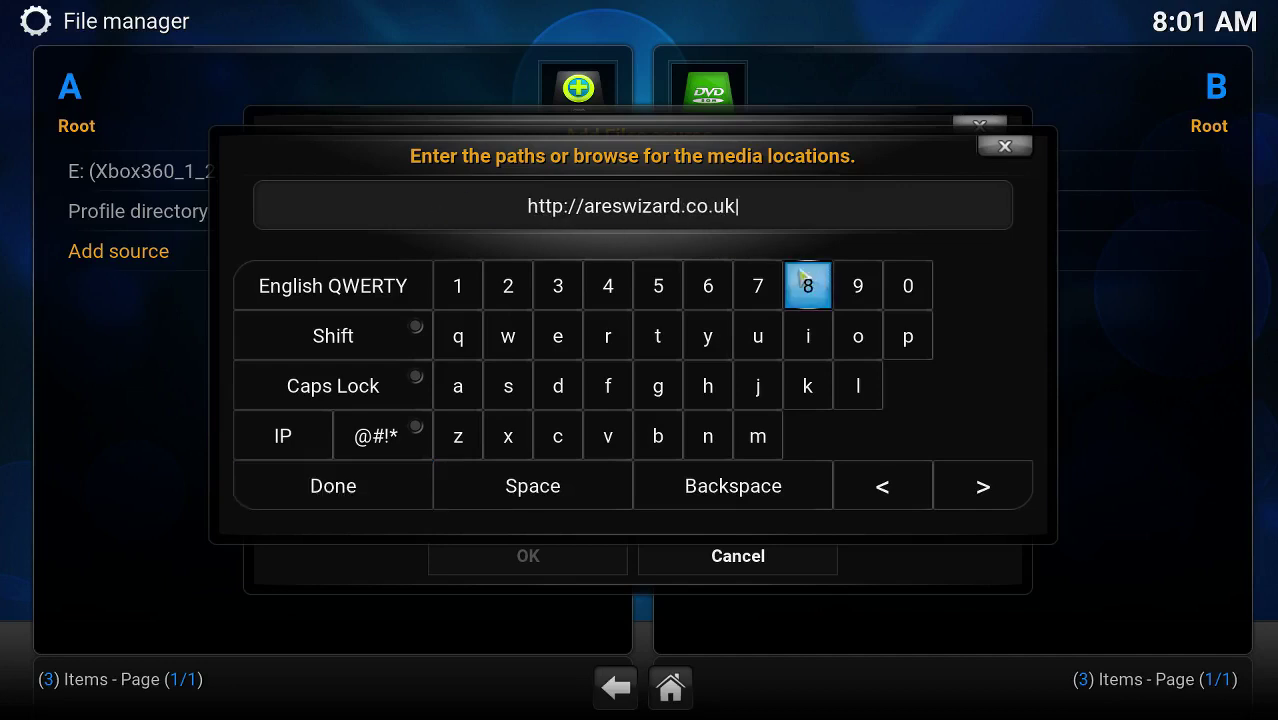
pyautogui.click(350, 487)
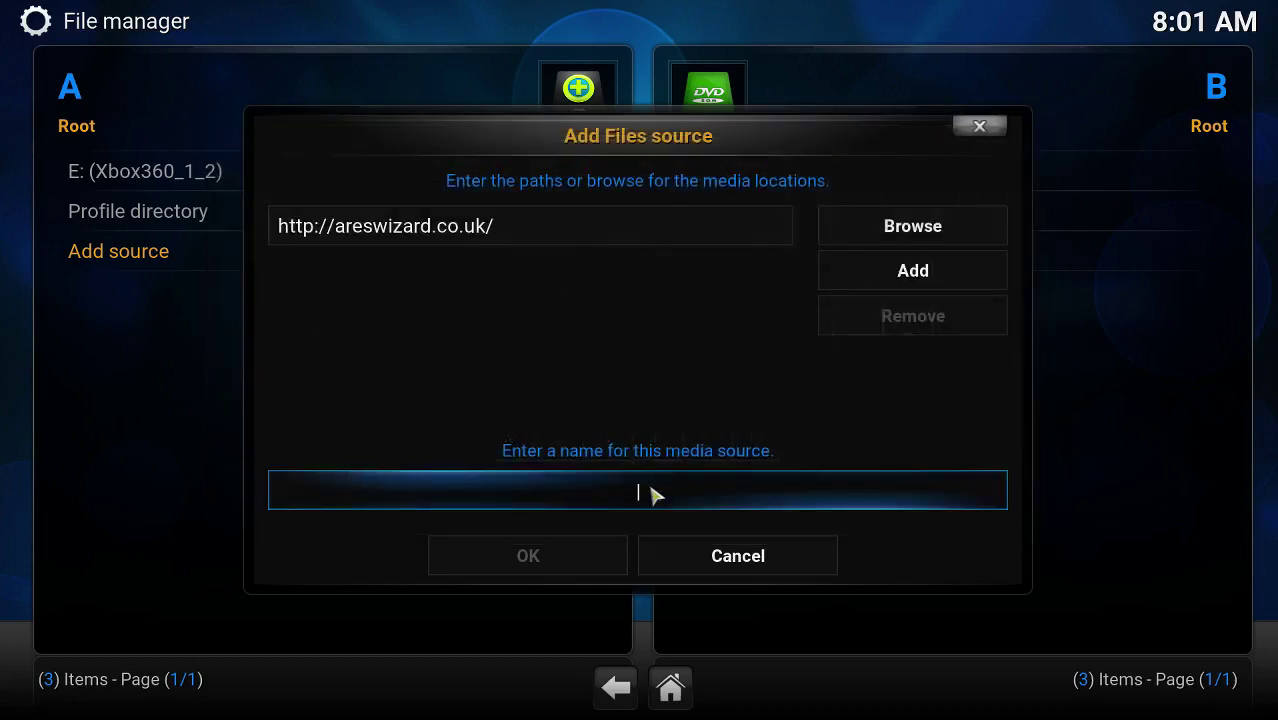
pyautogui.write('.Ares')
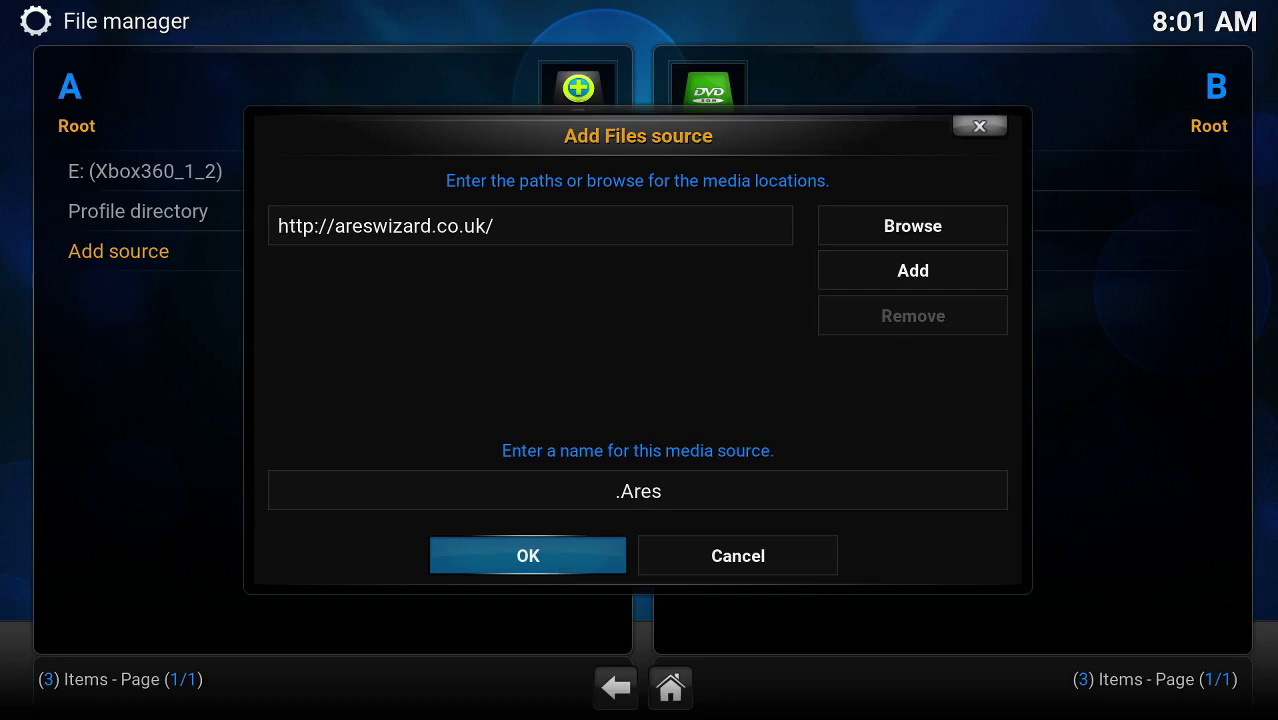
pyautogui.click(716, 563)
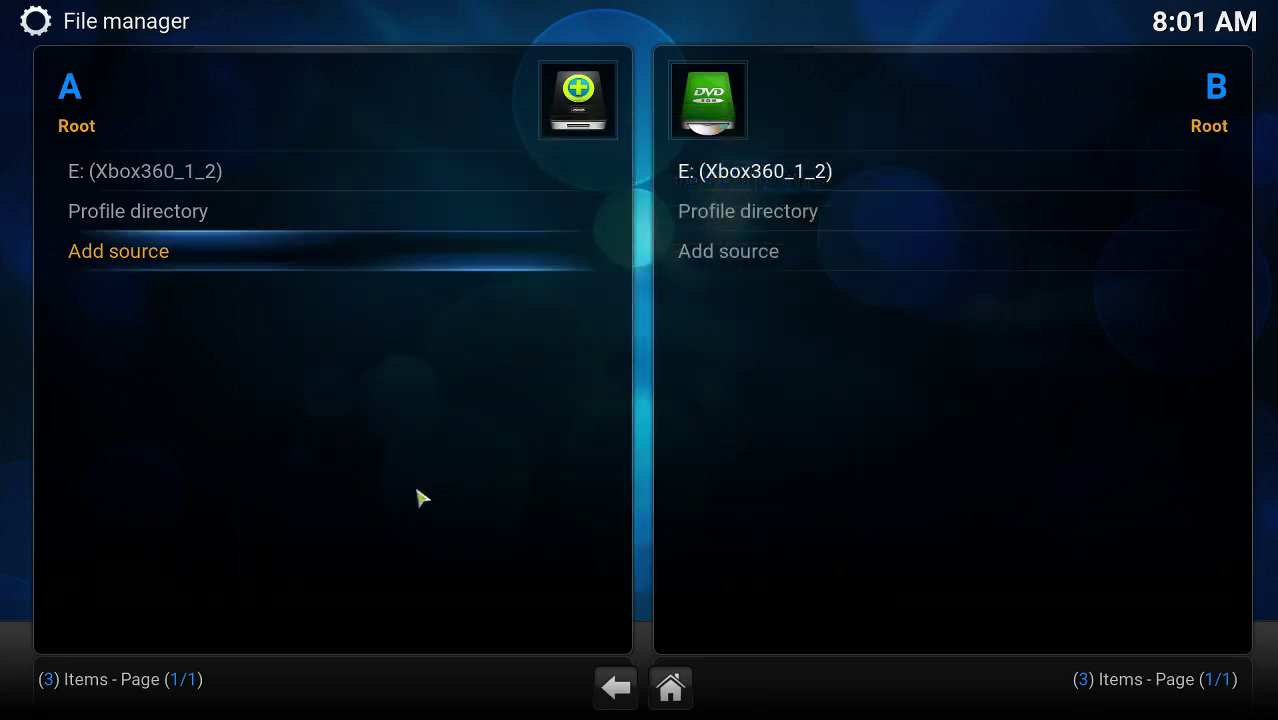
pyautogui.rightClick(440, 540)
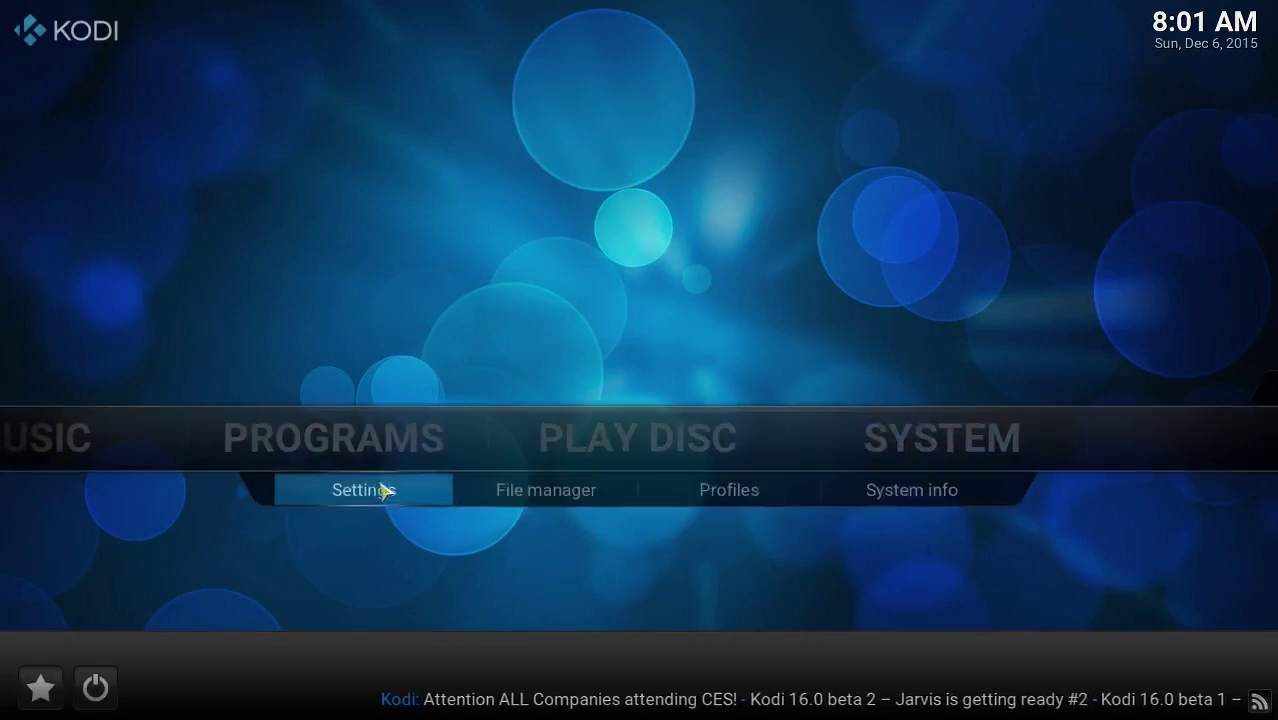
# - Look up Install from zip file in the Add-ons settings, dismissing the first-run help, and return to the home menu
pyautogui.click(381, 487)
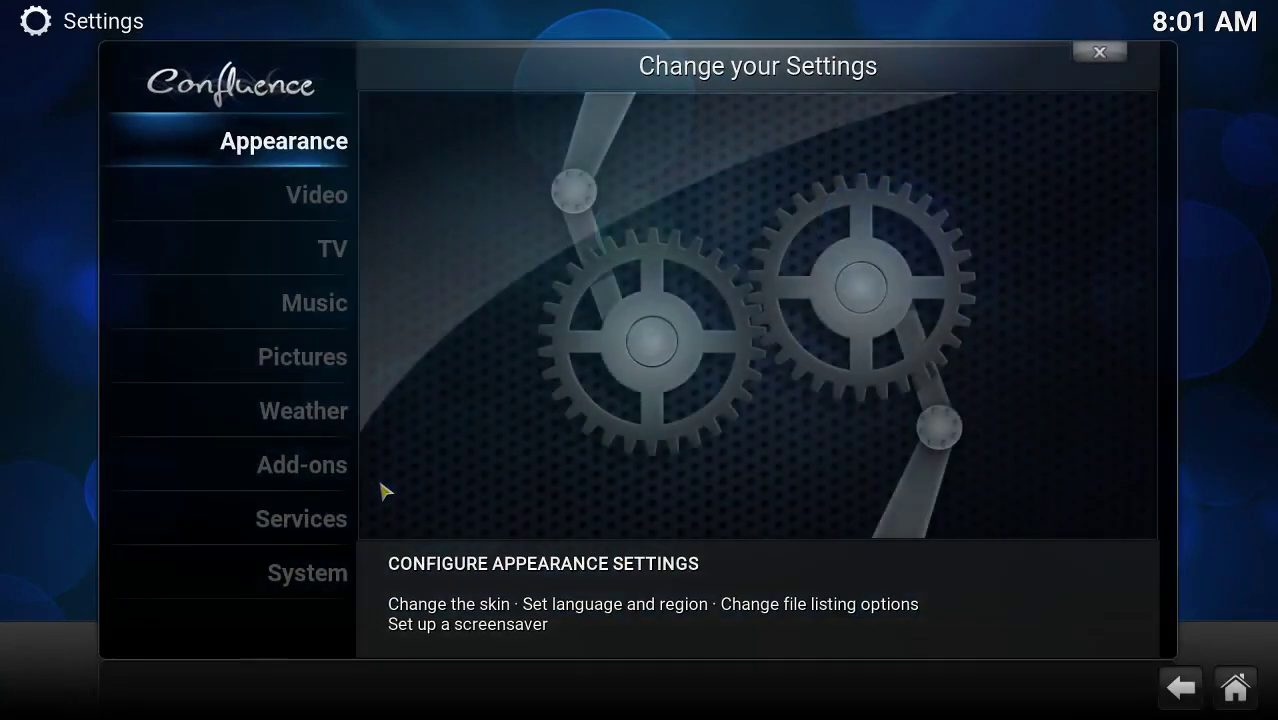
pyautogui.click(312, 475)
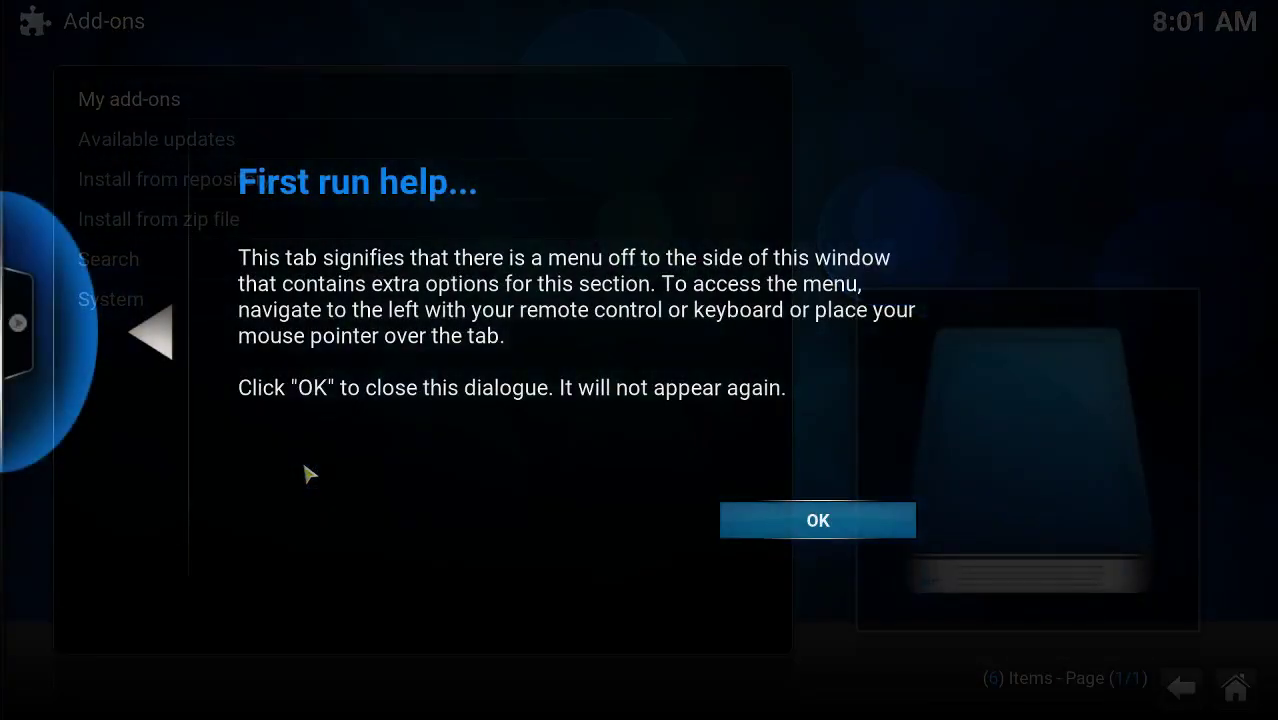
pyautogui.click(820, 530)
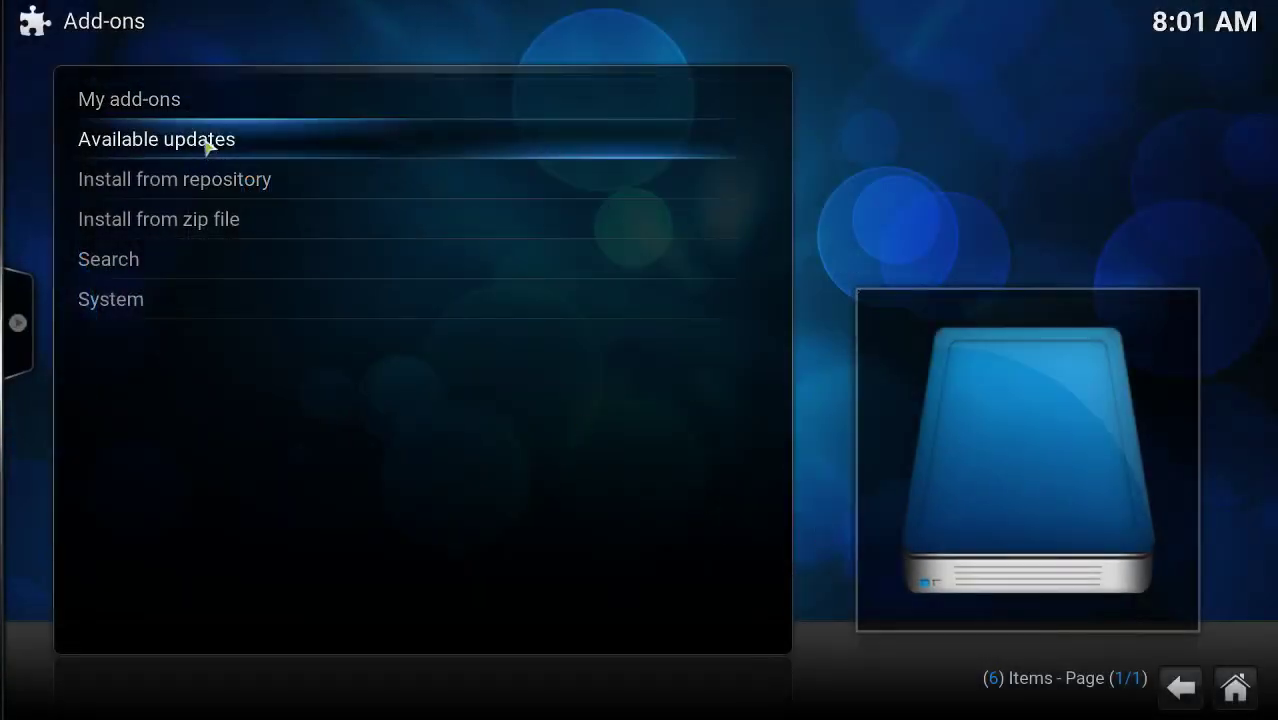
pyautogui.click(192, 224)
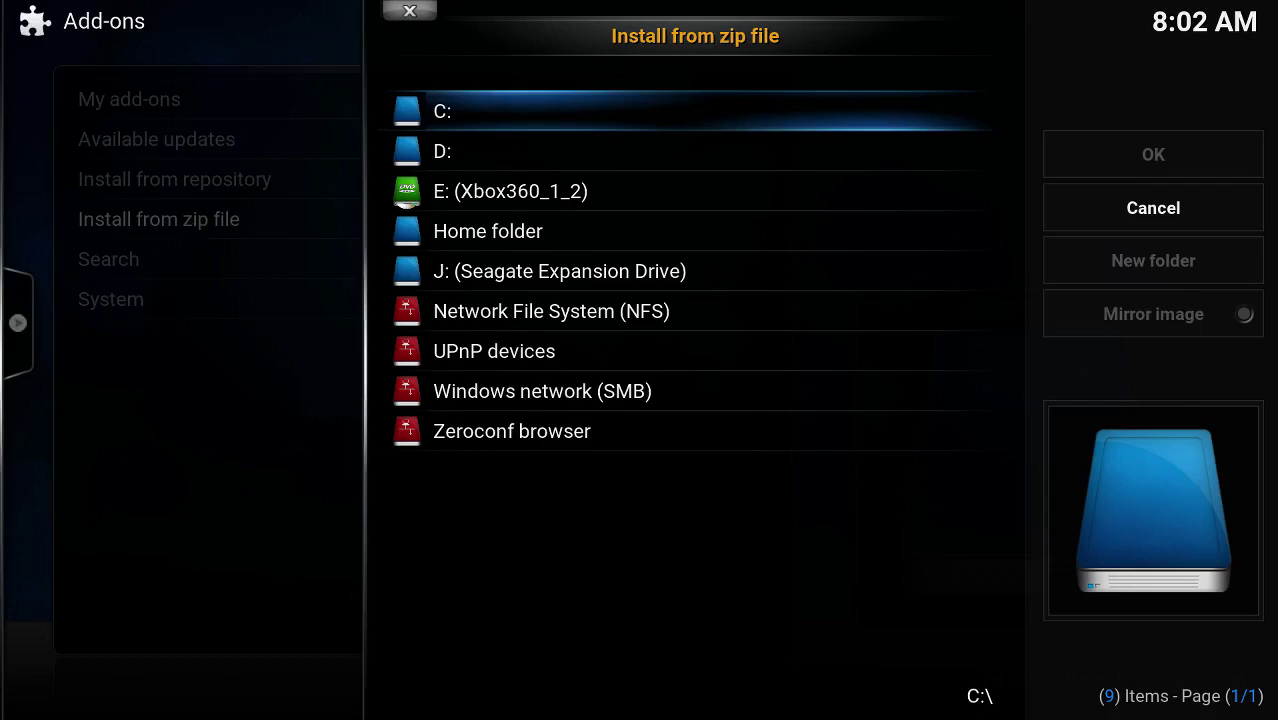
pyautogui.press('BackSpace')
pyautogui.press('BackSpace')
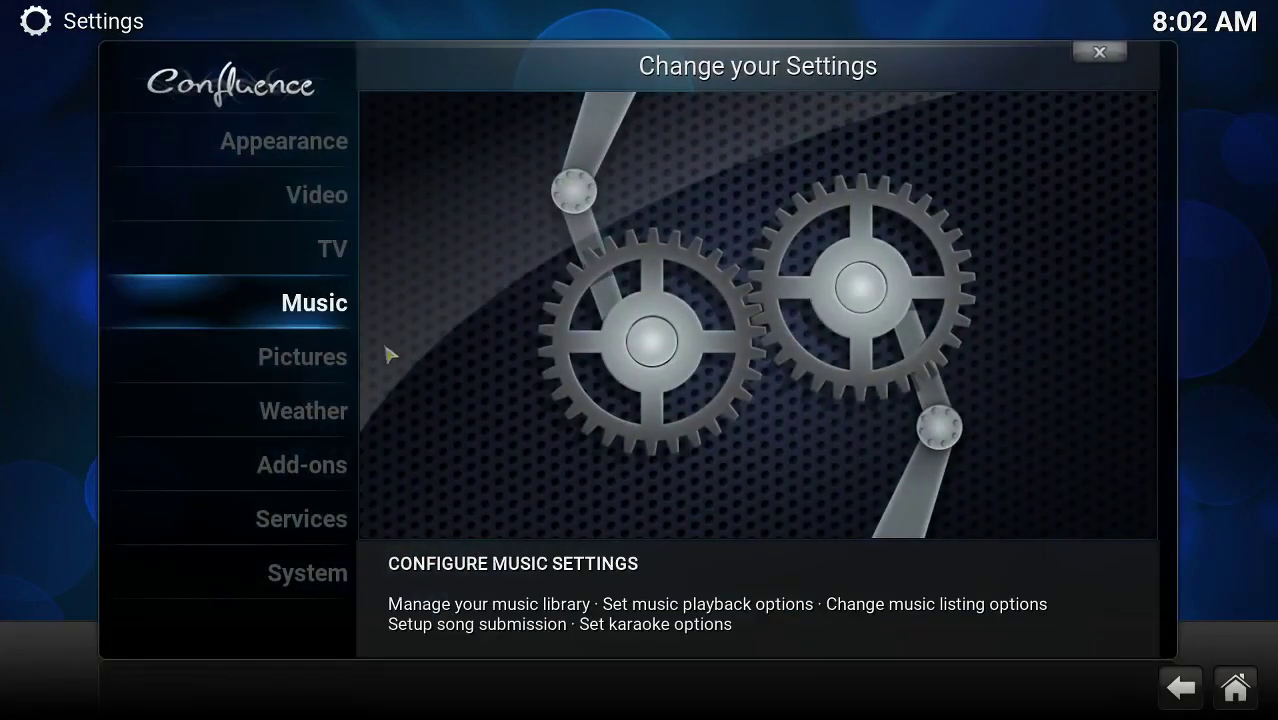
pyautogui.press('BackSpace')
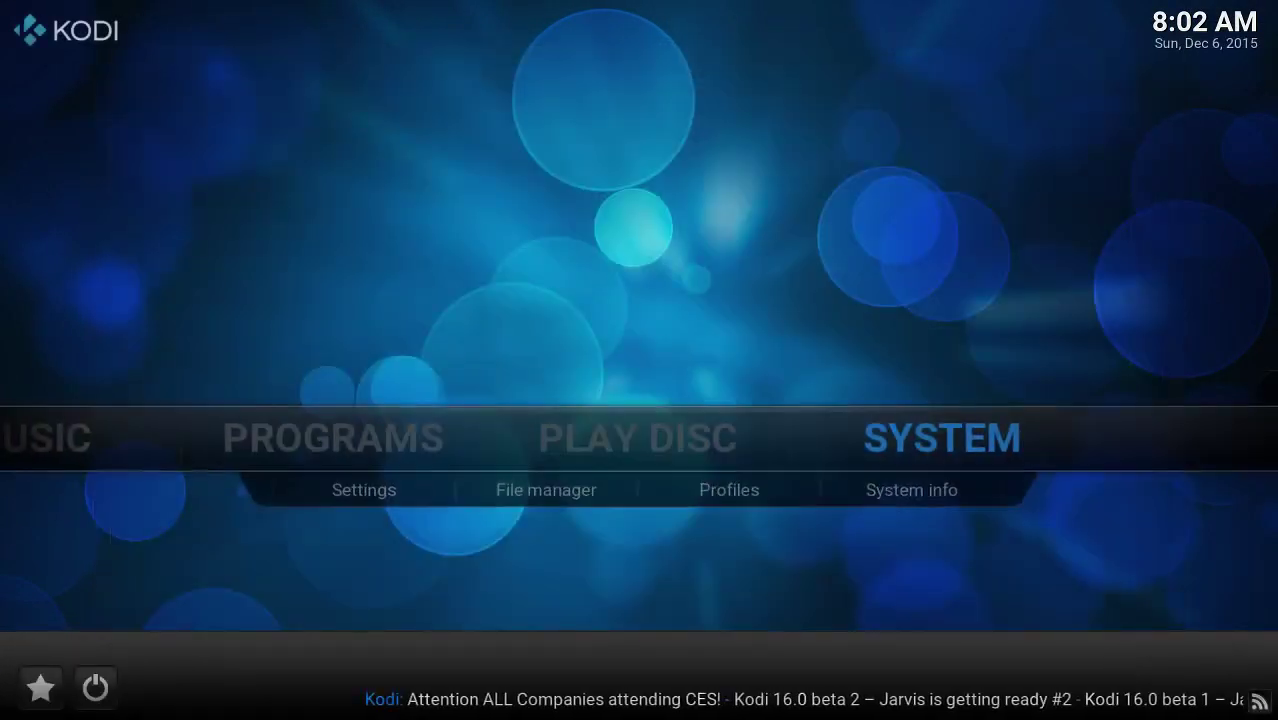
pyautogui.click(534, 500)
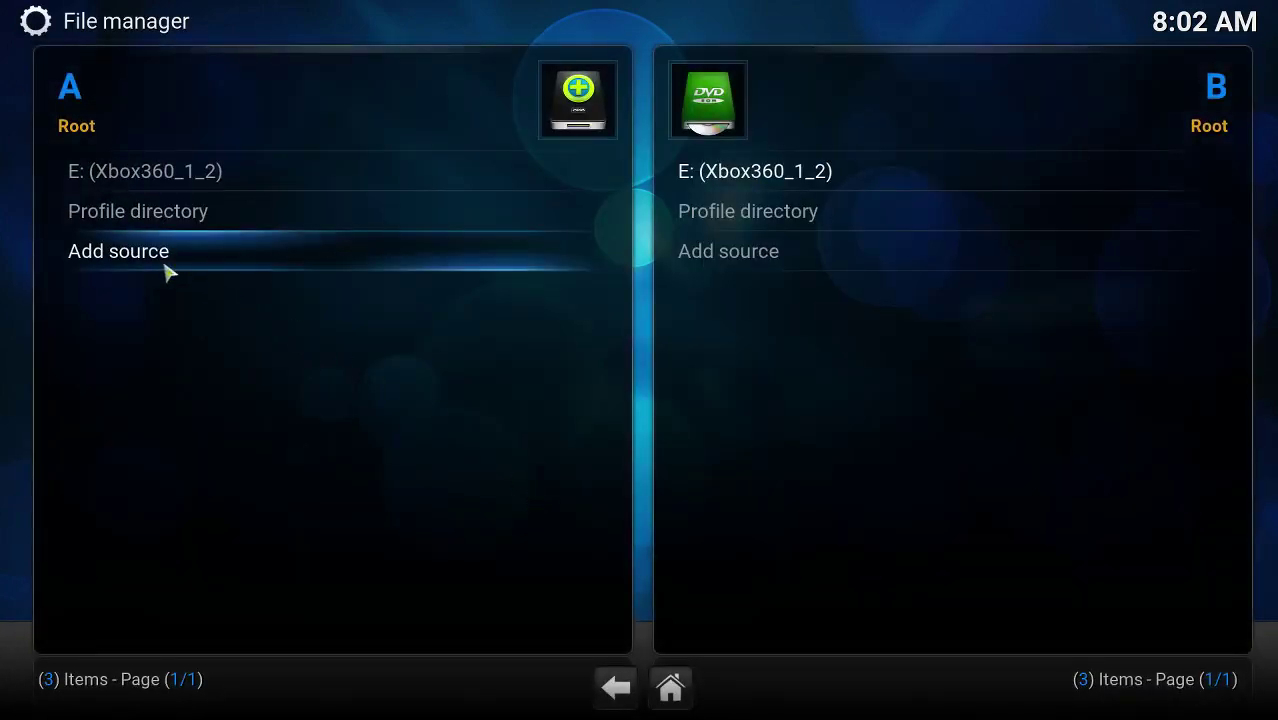
pyautogui.click(168, 260)
pyautogui.click(414, 248)
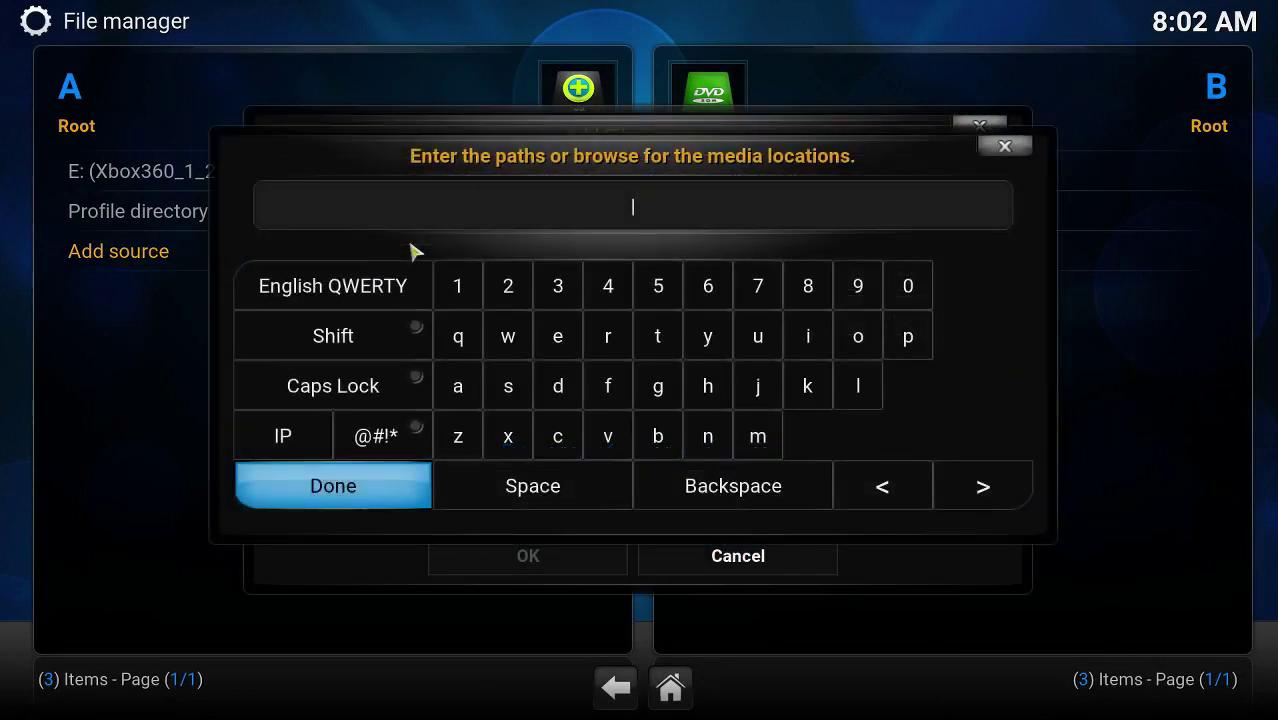
pyautogui.write('http://areswiz')
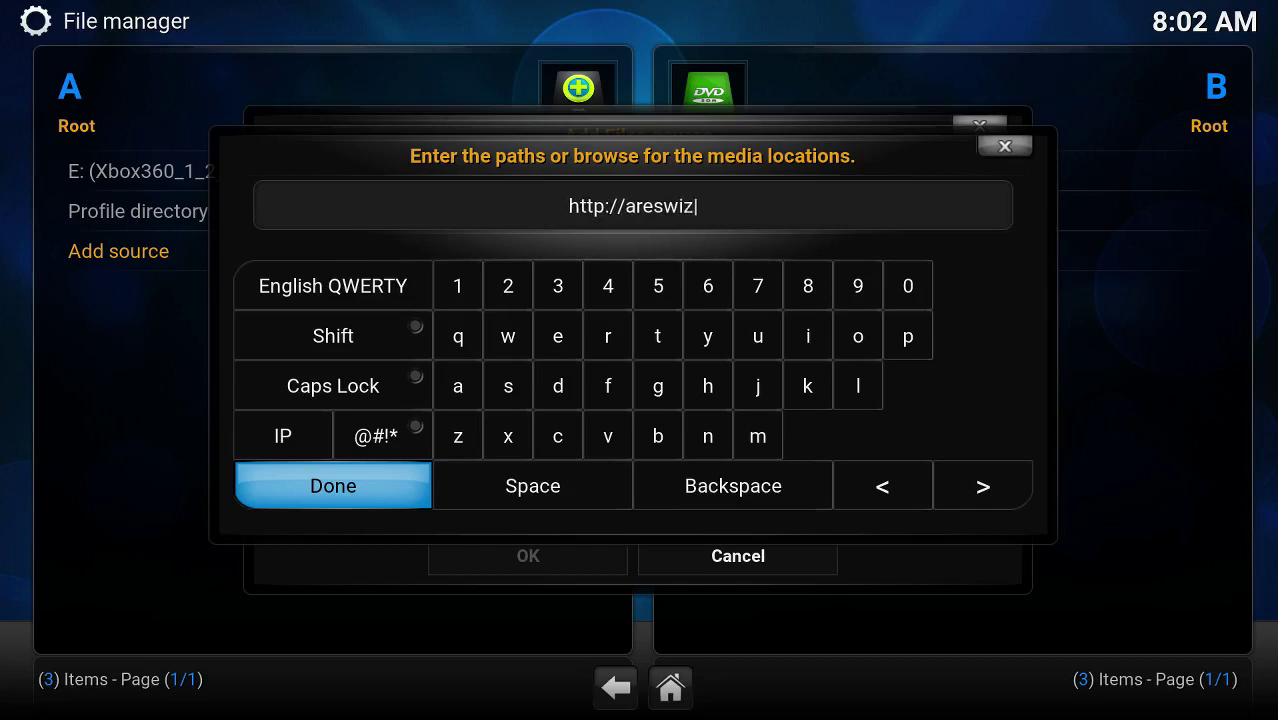
pyautogui.write('ard.co.uk')
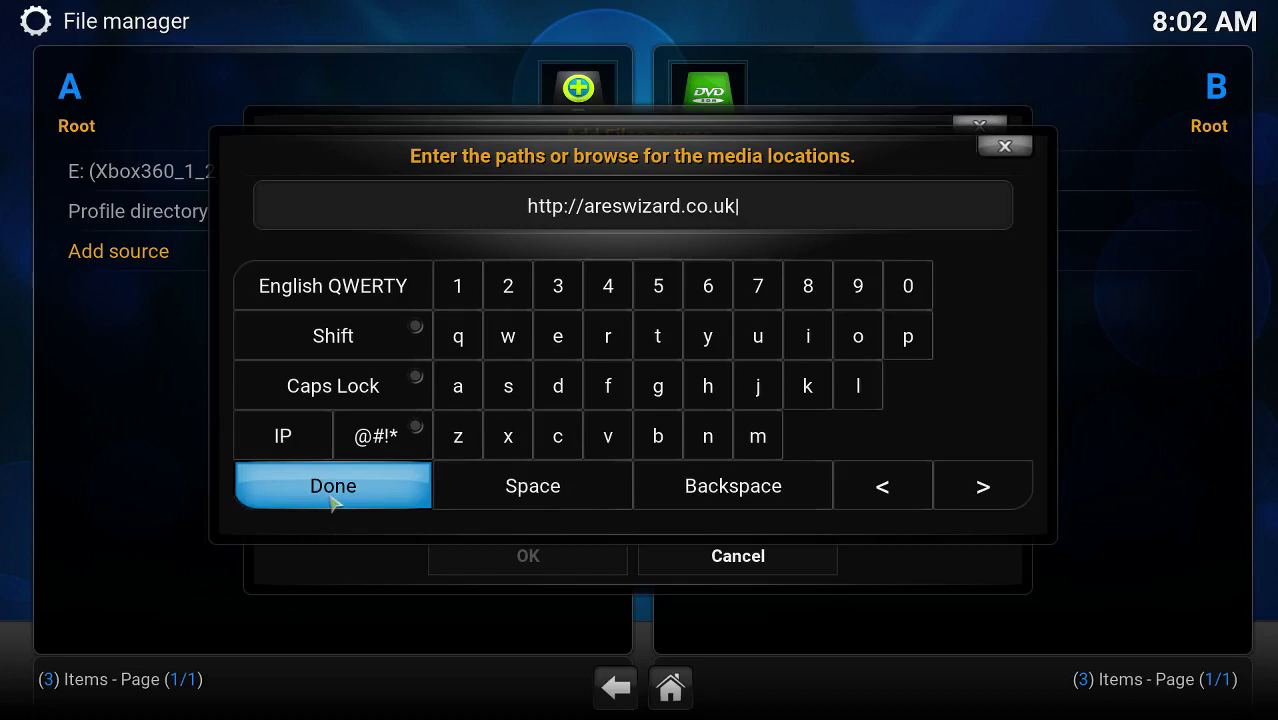
pyautogui.write('/zip/')
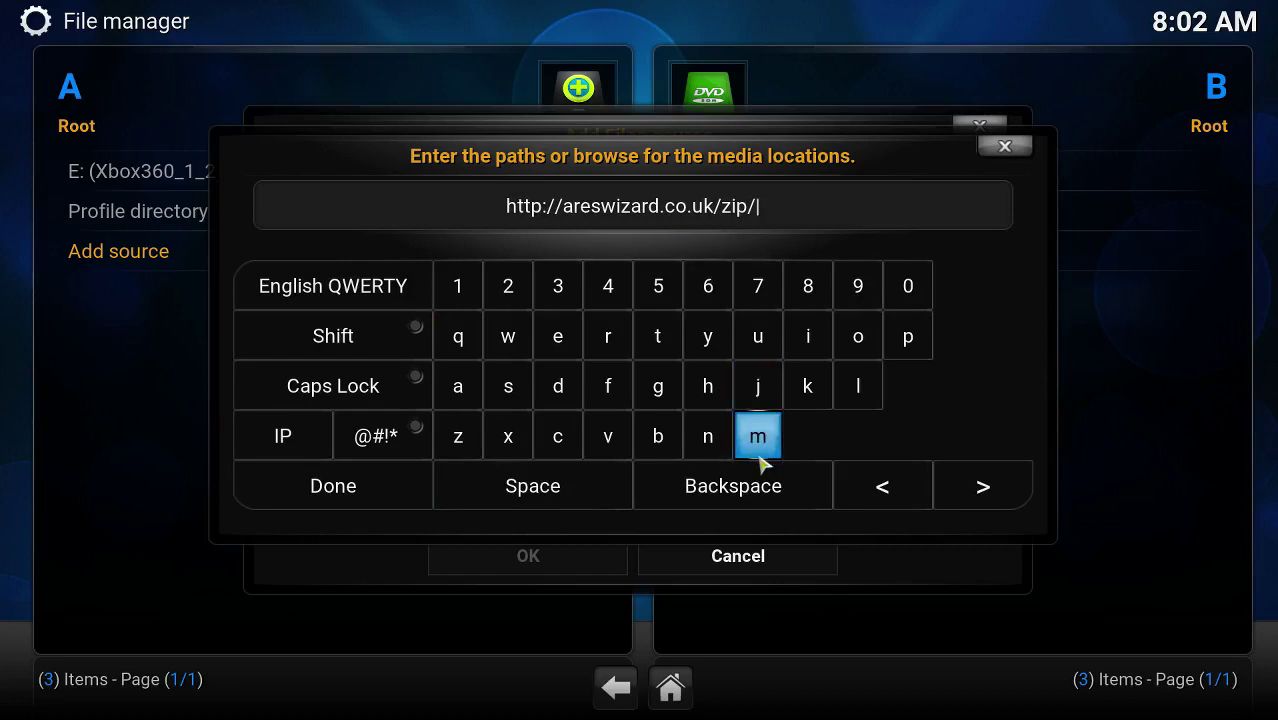
pyautogui.click(337, 489)
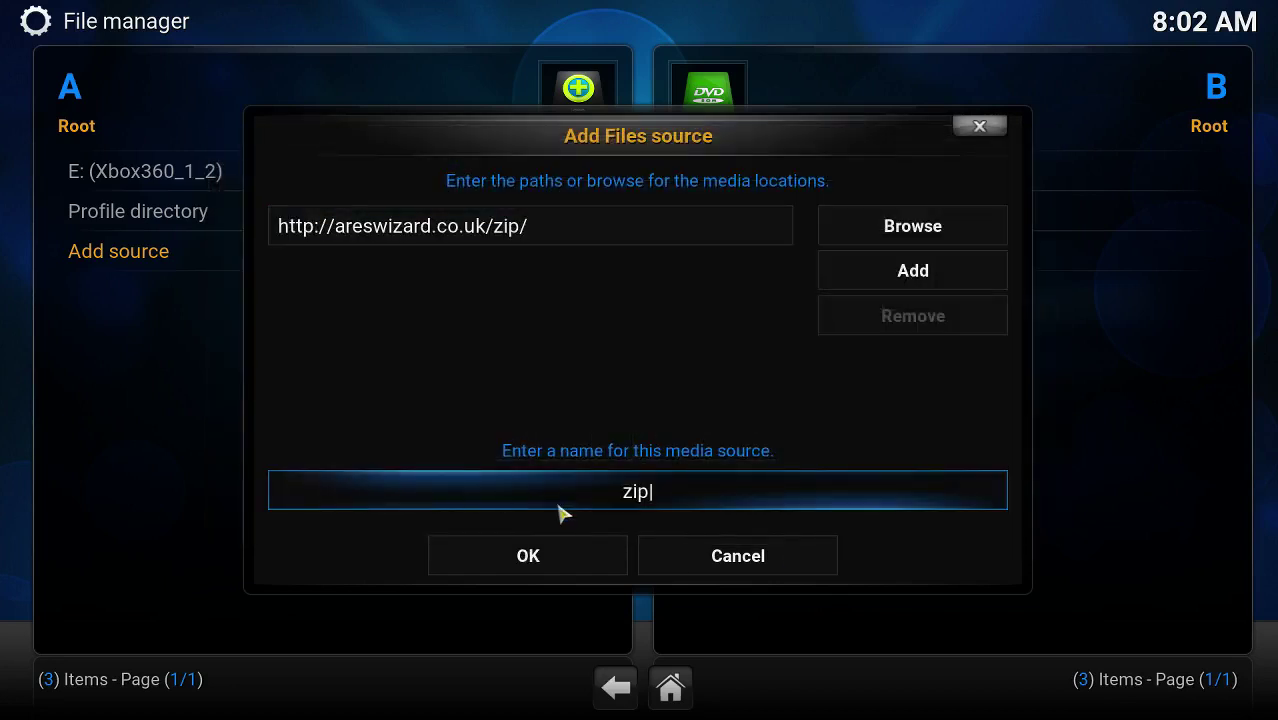
# - Name the new file source .Ares, save it and return to the home menu
pyautogui.press('BackSpace')
pyautogui.press('BackSpace')
pyautogui.press('BackSpace')
pyautogui.write('.Ares')
pyautogui.click(585, 573)
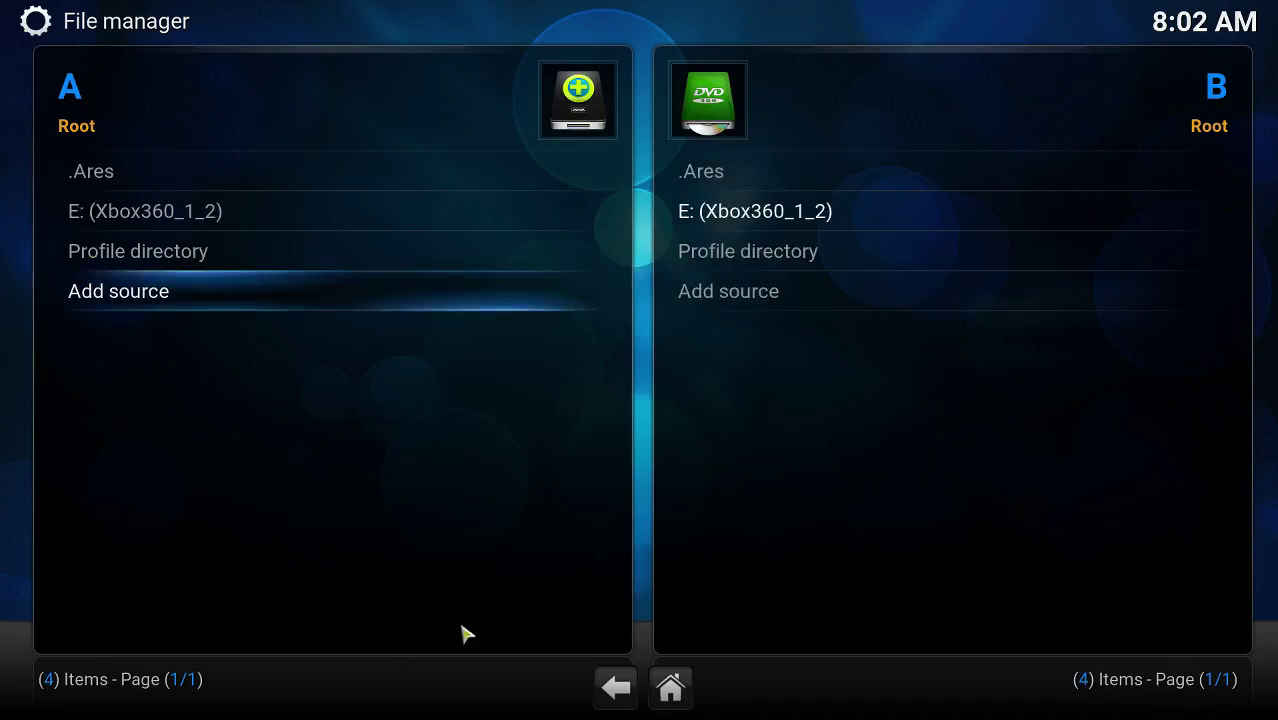
pyautogui.press('Escape')
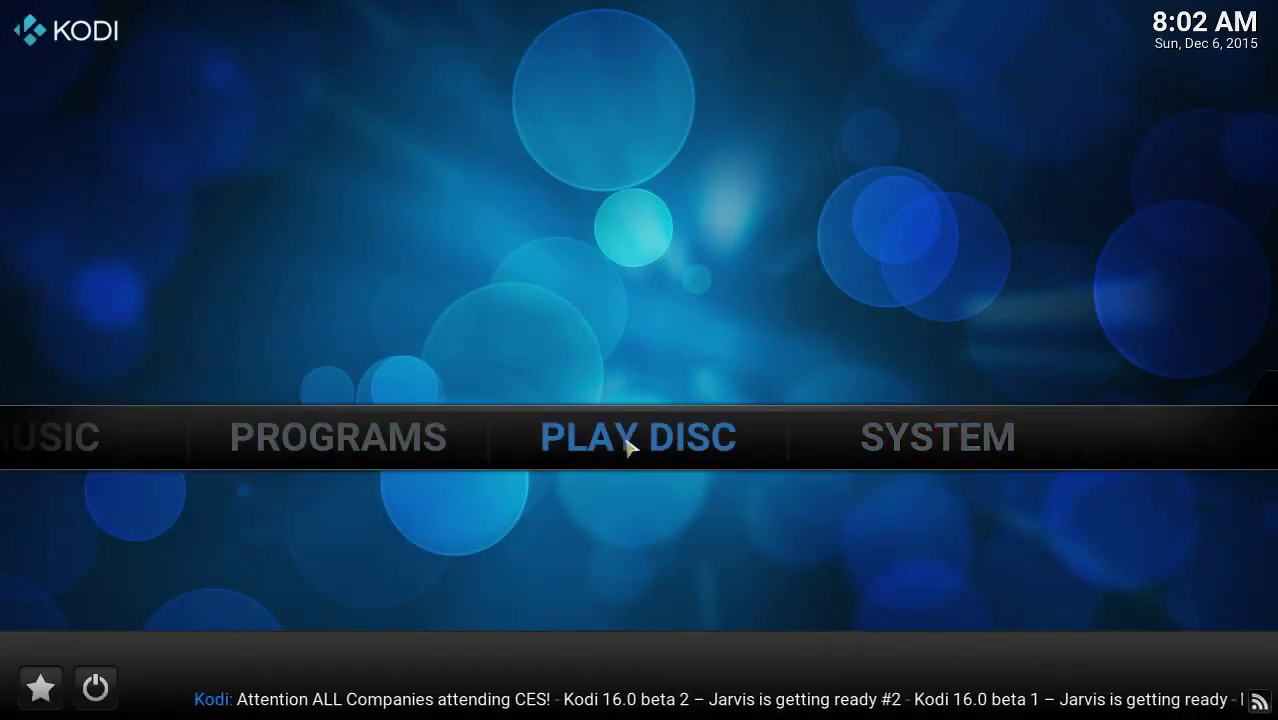
# - Install script.areswizard0.0.19.zip from the .Ares source through the Add-ons settings' Install from zip file option
pyautogui.moveTo(1030, 440)
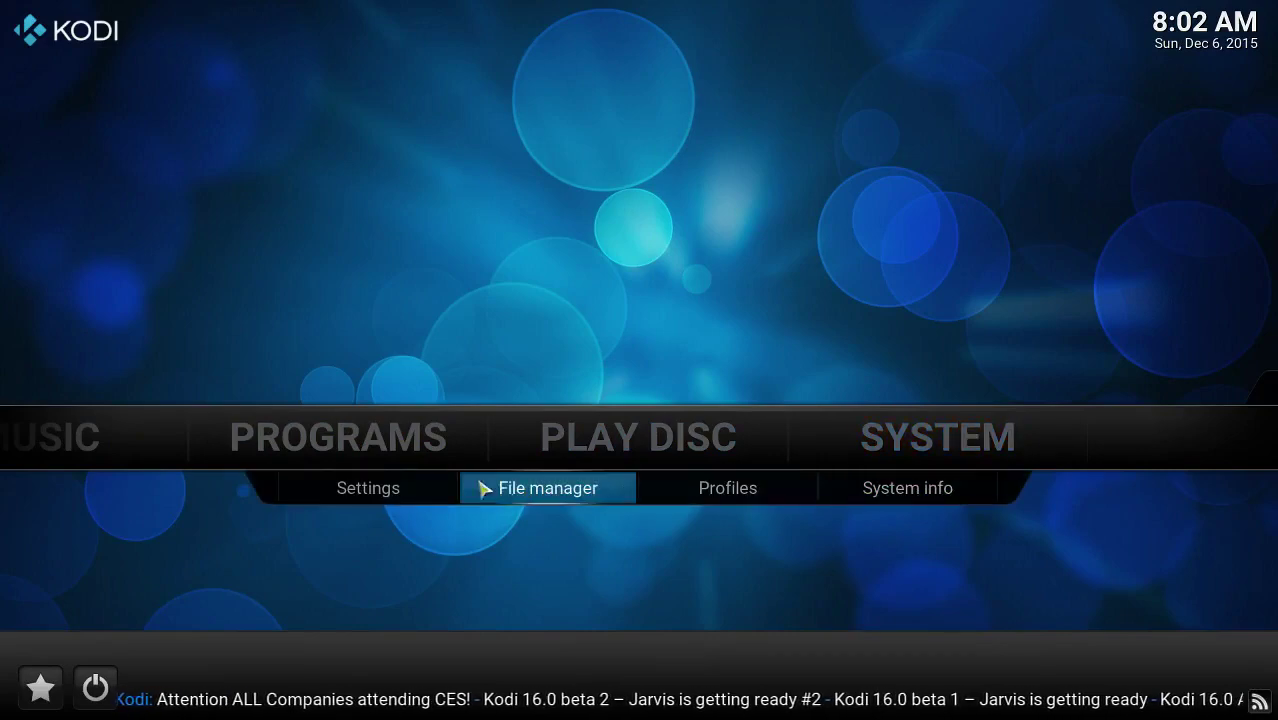
pyautogui.click(394, 491)
pyautogui.click(315, 474)
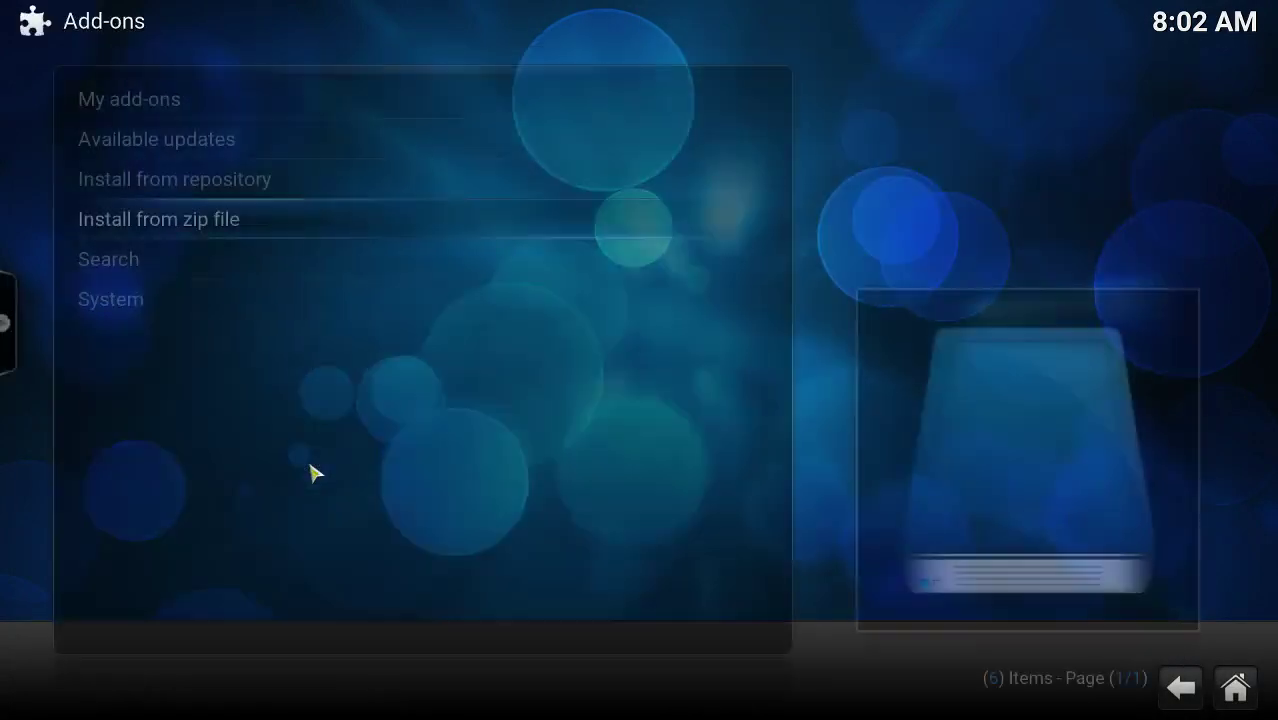
pyautogui.click(215, 228)
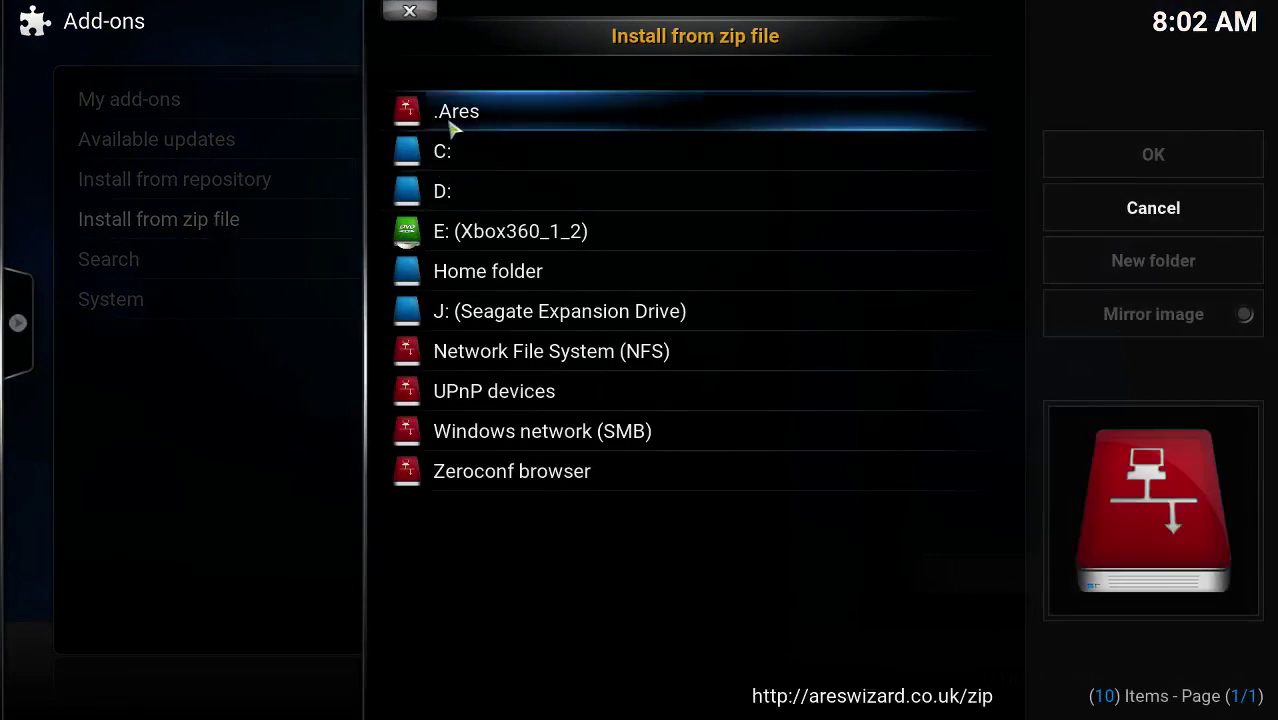
pyautogui.click(516, 124)
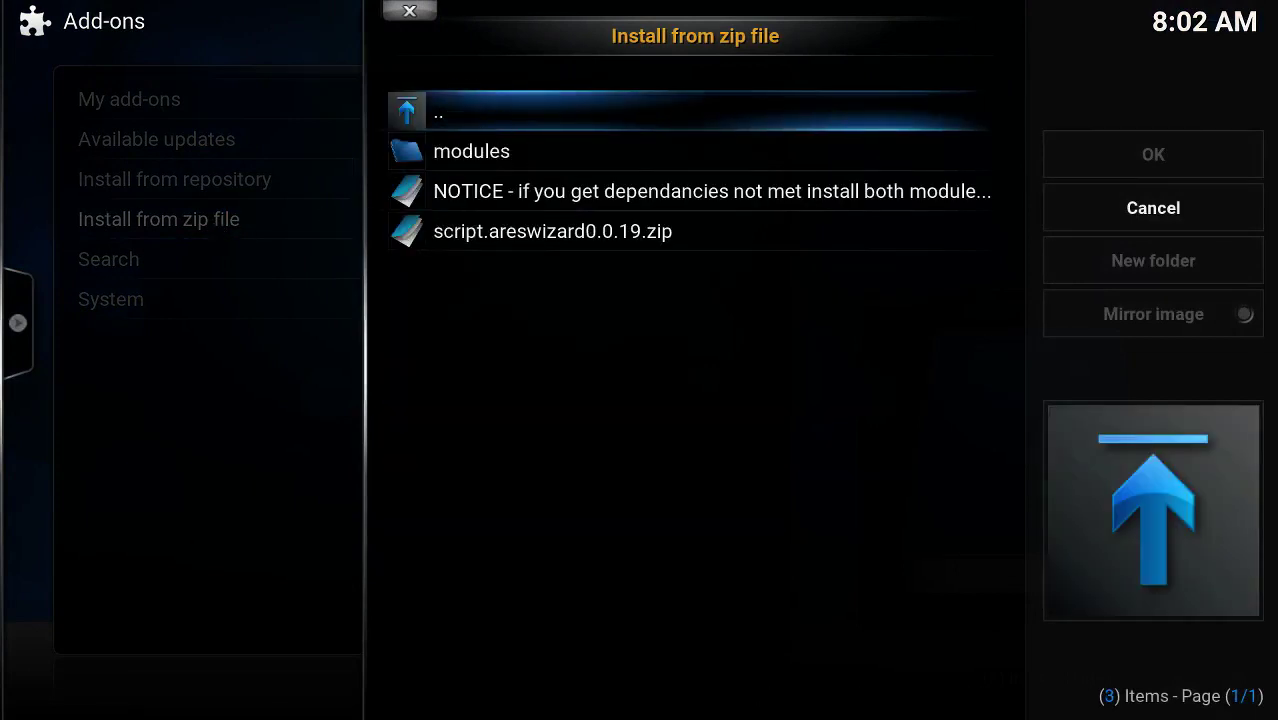
pyautogui.click(519, 240)
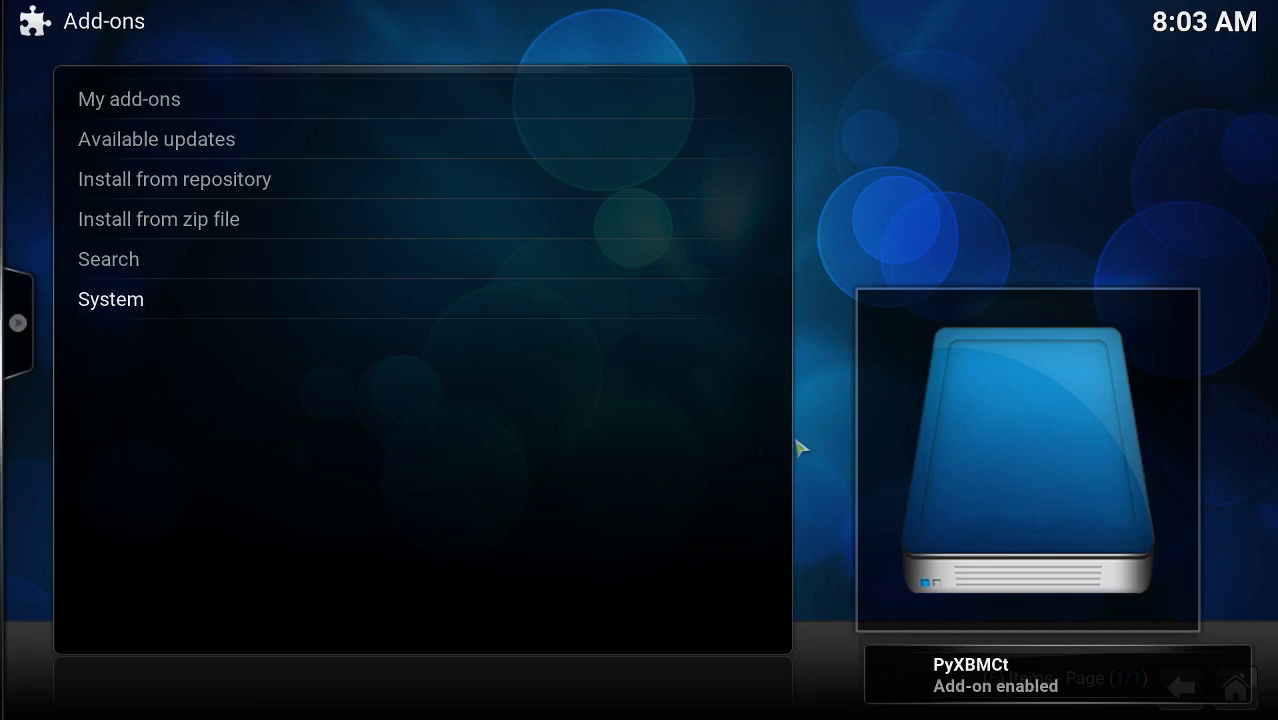
# - Look over the My add-ons categories and the System settings, and return to the home menu
pyautogui.press('Escape')
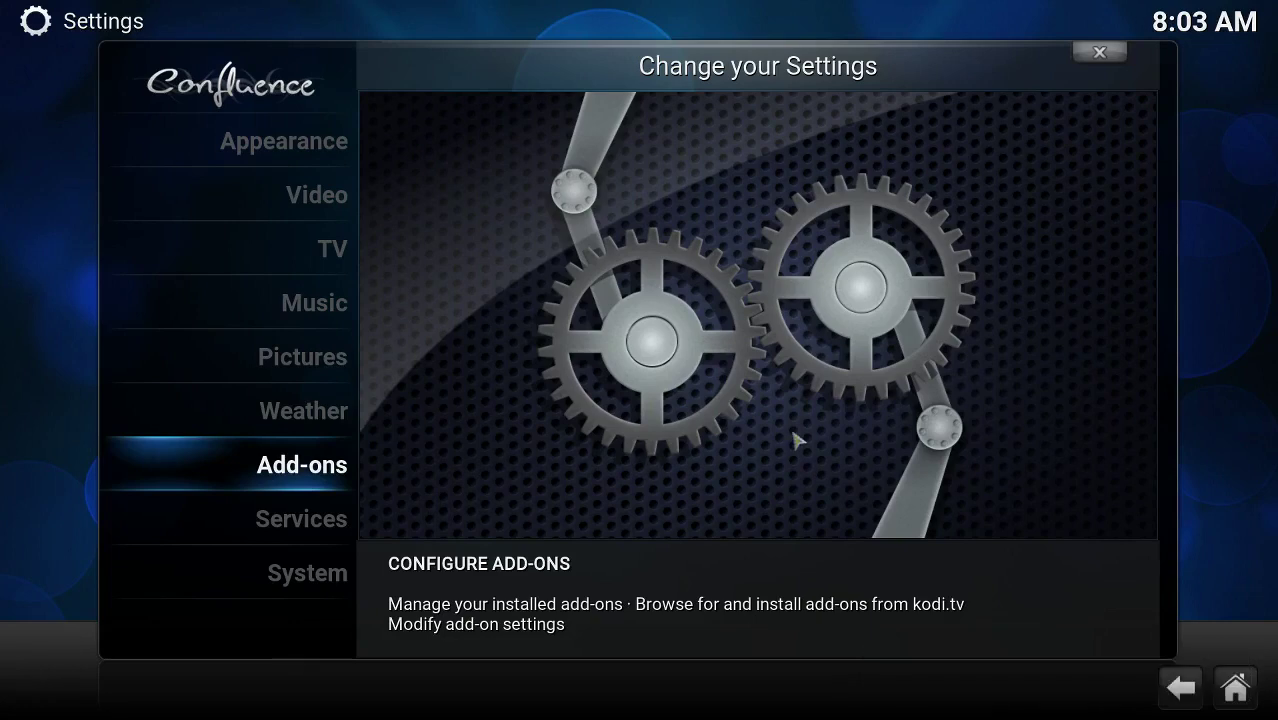
pyautogui.click(279, 474)
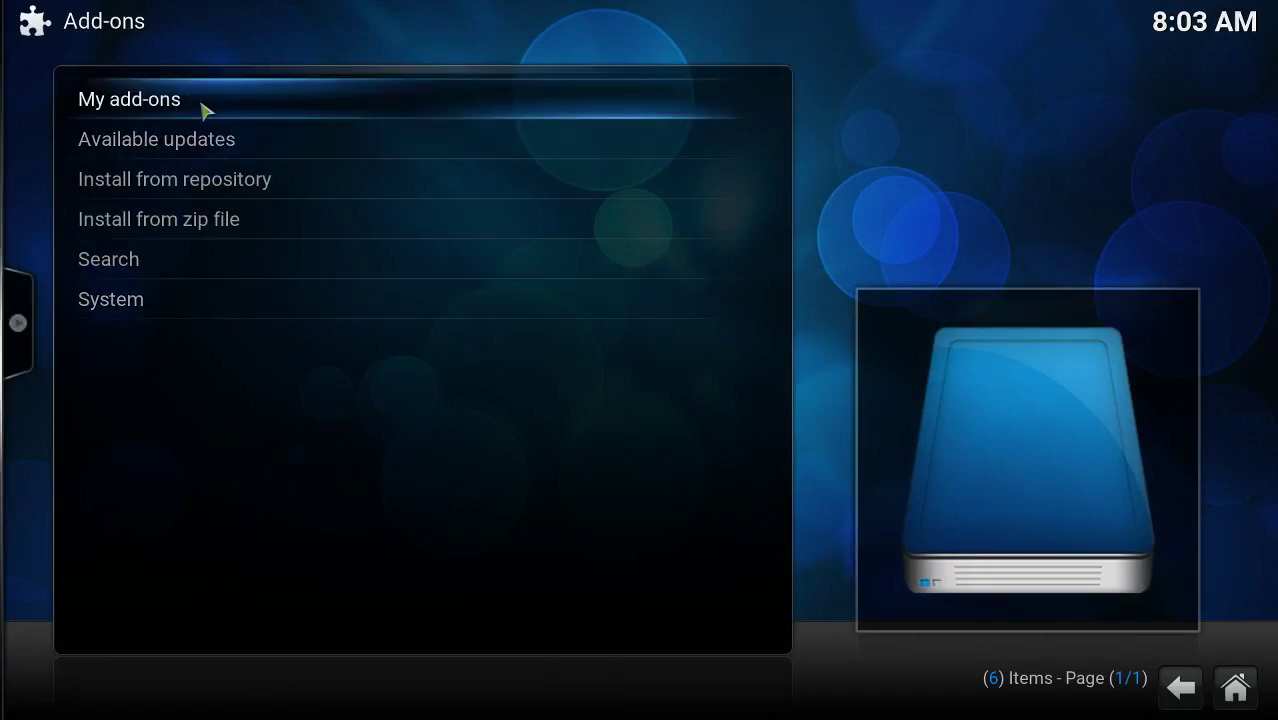
pyautogui.click(203, 110)
pyautogui.scroll(-1, 371, 305)
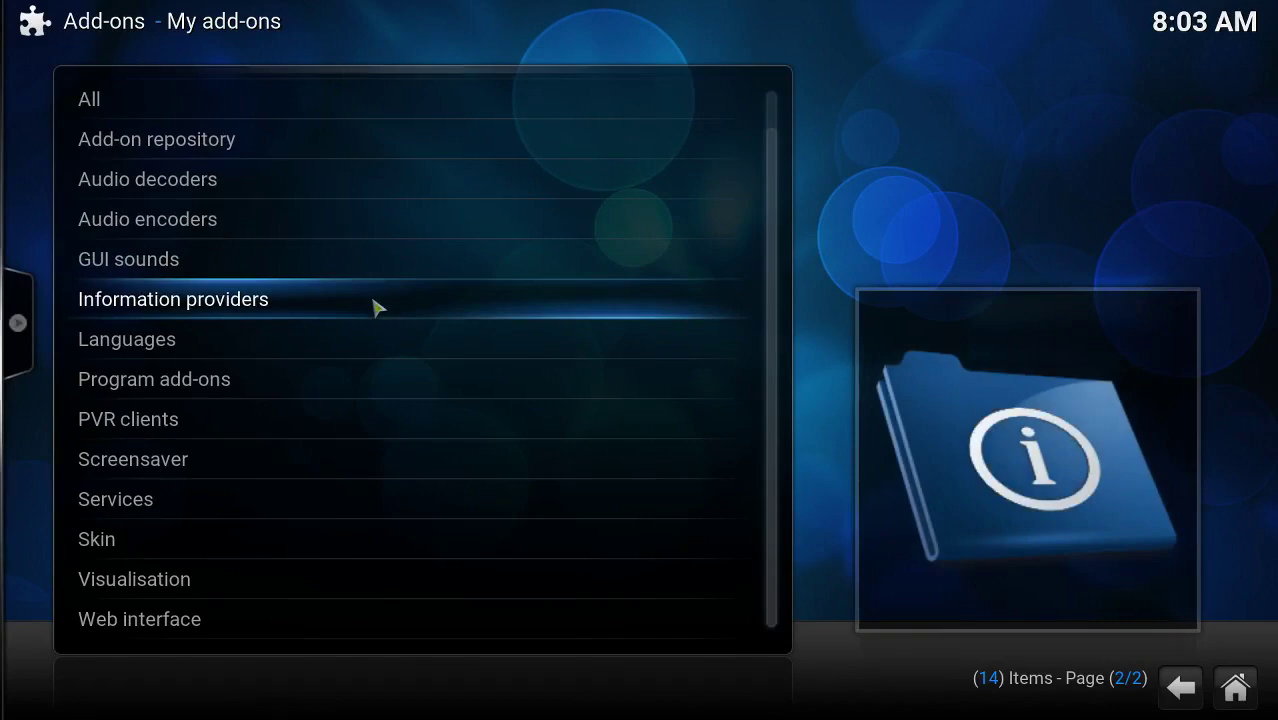
pyautogui.press('Escape')
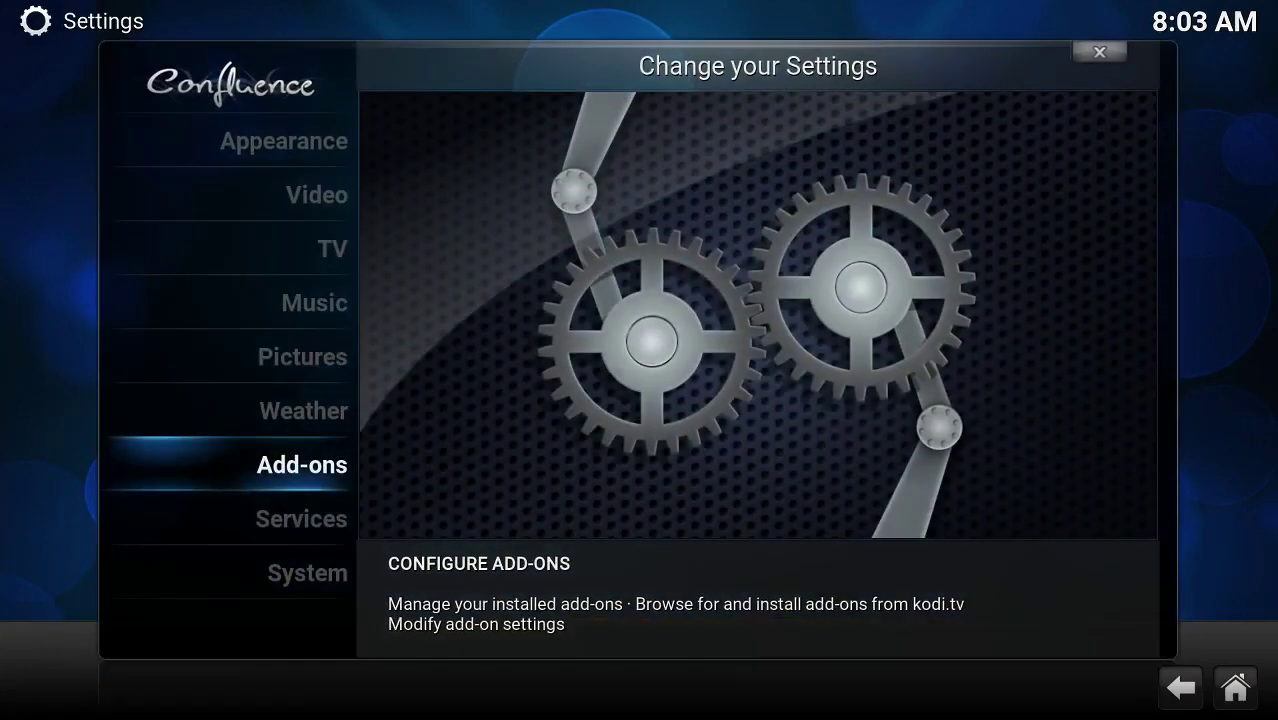
pyautogui.click(327, 598)
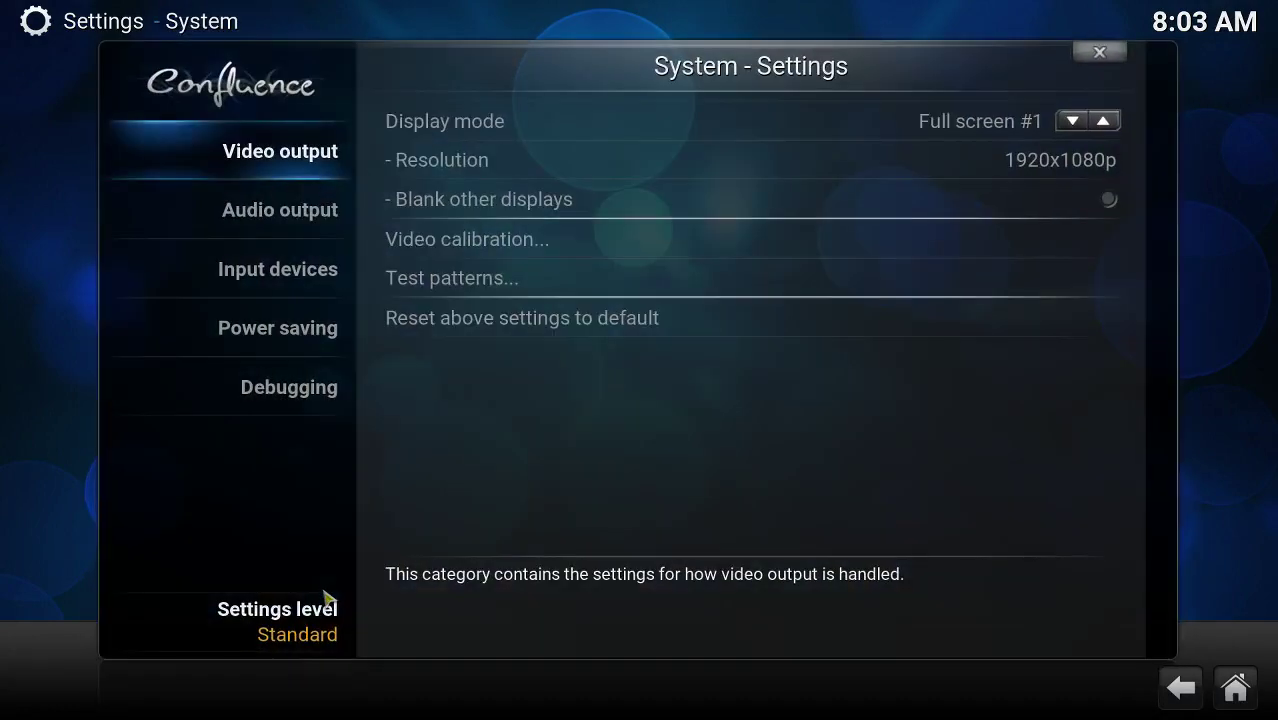
pyautogui.press('Escape')
pyautogui.press('Escape')
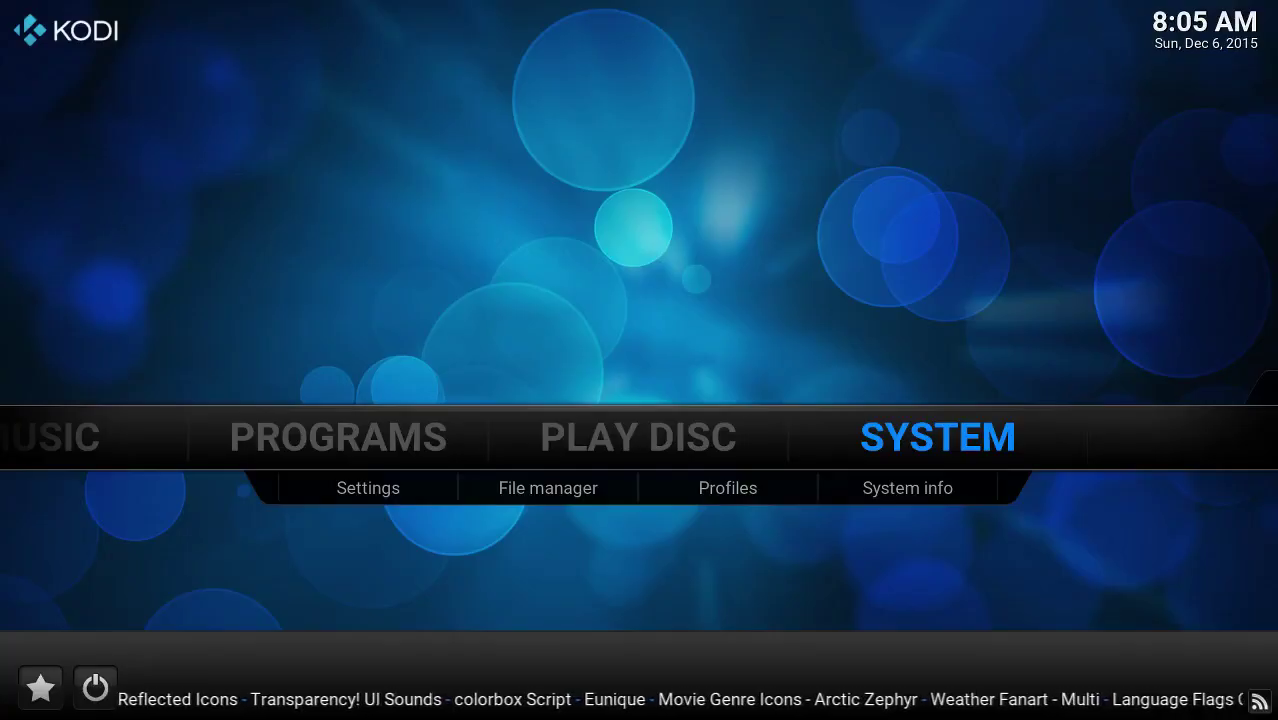
# - Launch Ares Wizard from the Programs add-ons, reading through its changelog and closing it
pyautogui.click(345, 438)
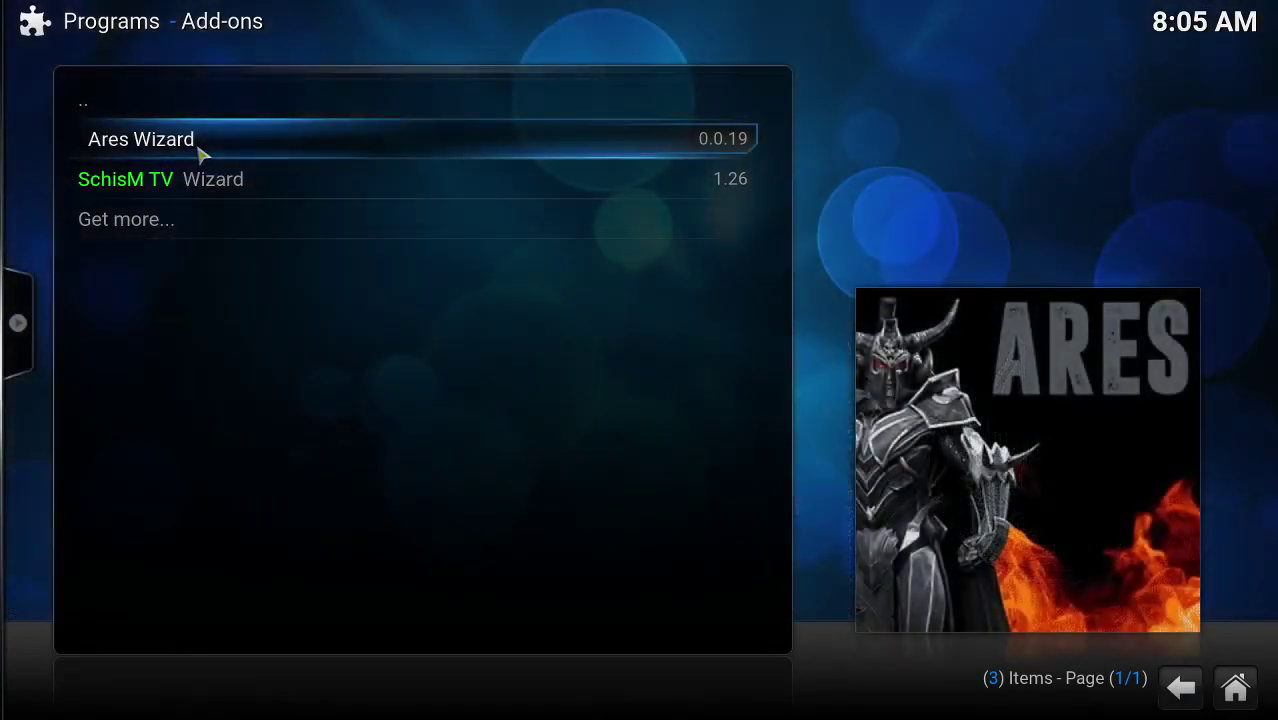
pyautogui.click(201, 152)
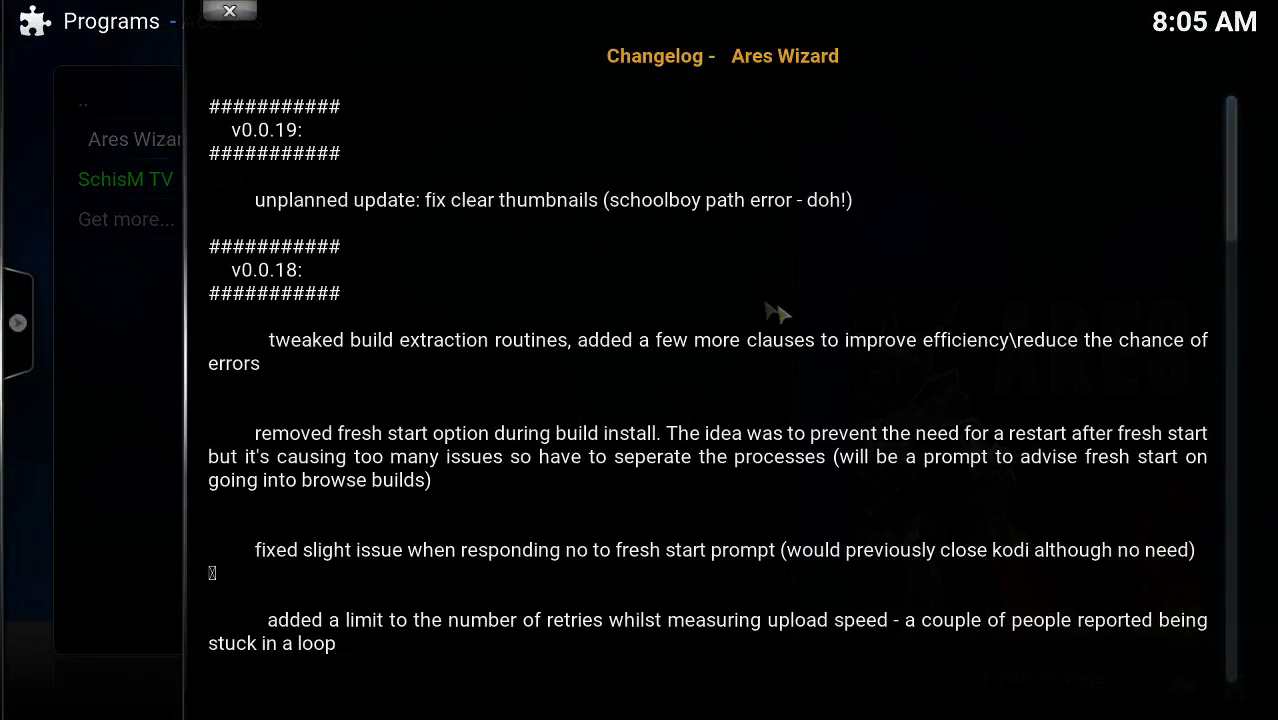
pyautogui.scroll(-5, 1234, 232)
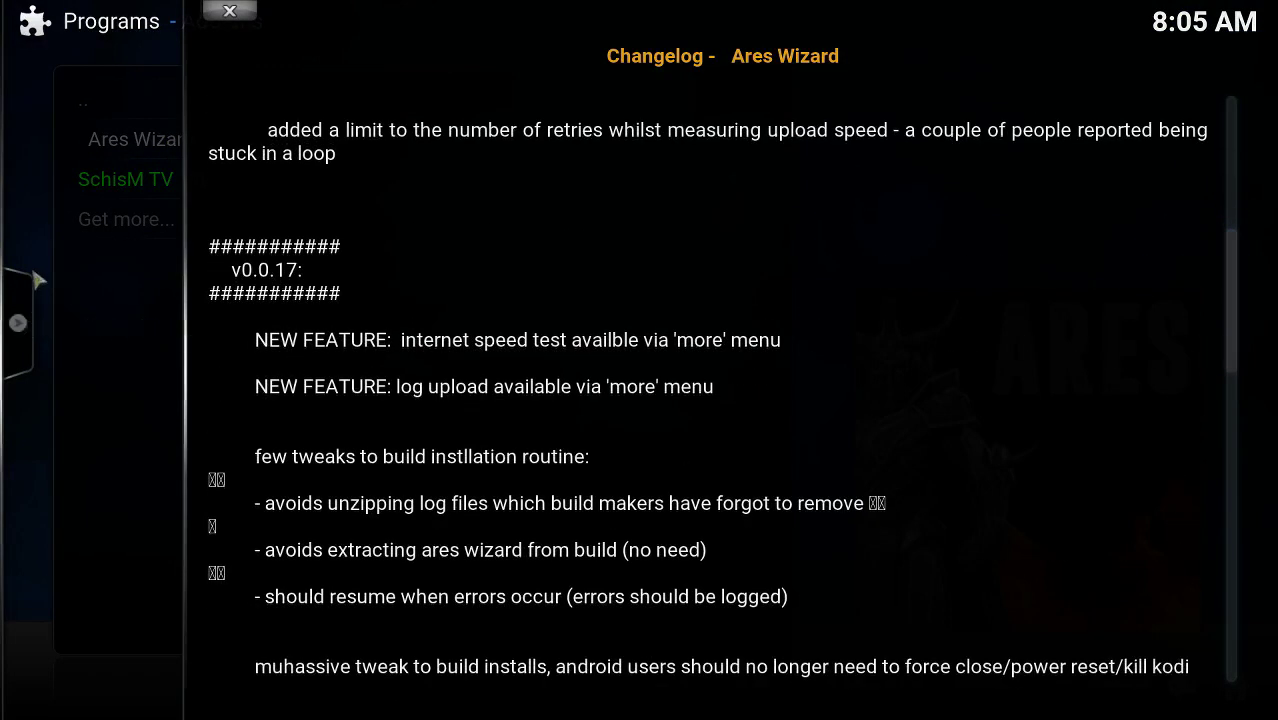
pyautogui.click(230, 12)
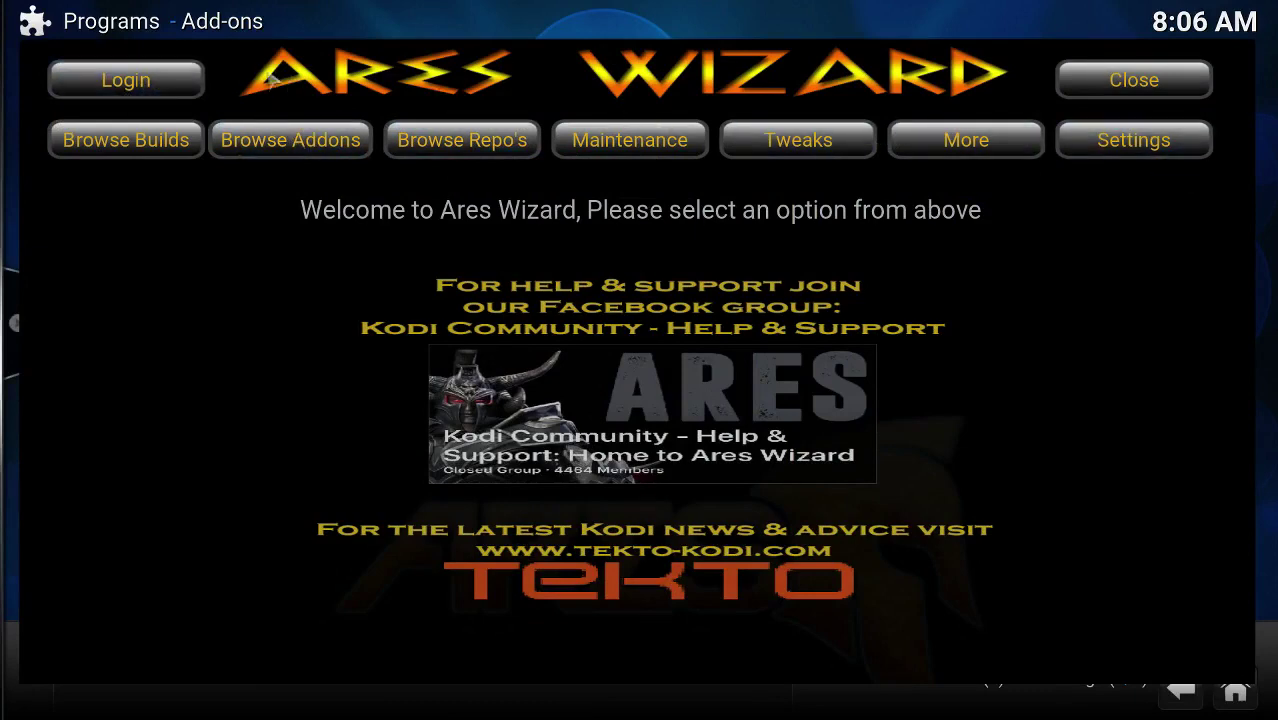
# - Browse the builds in Ares Wizard, comparing The Beast, SchisM TV and Spinz-TV Premium Lite, and install the SchisM TV build
pyautogui.click(120, 145)
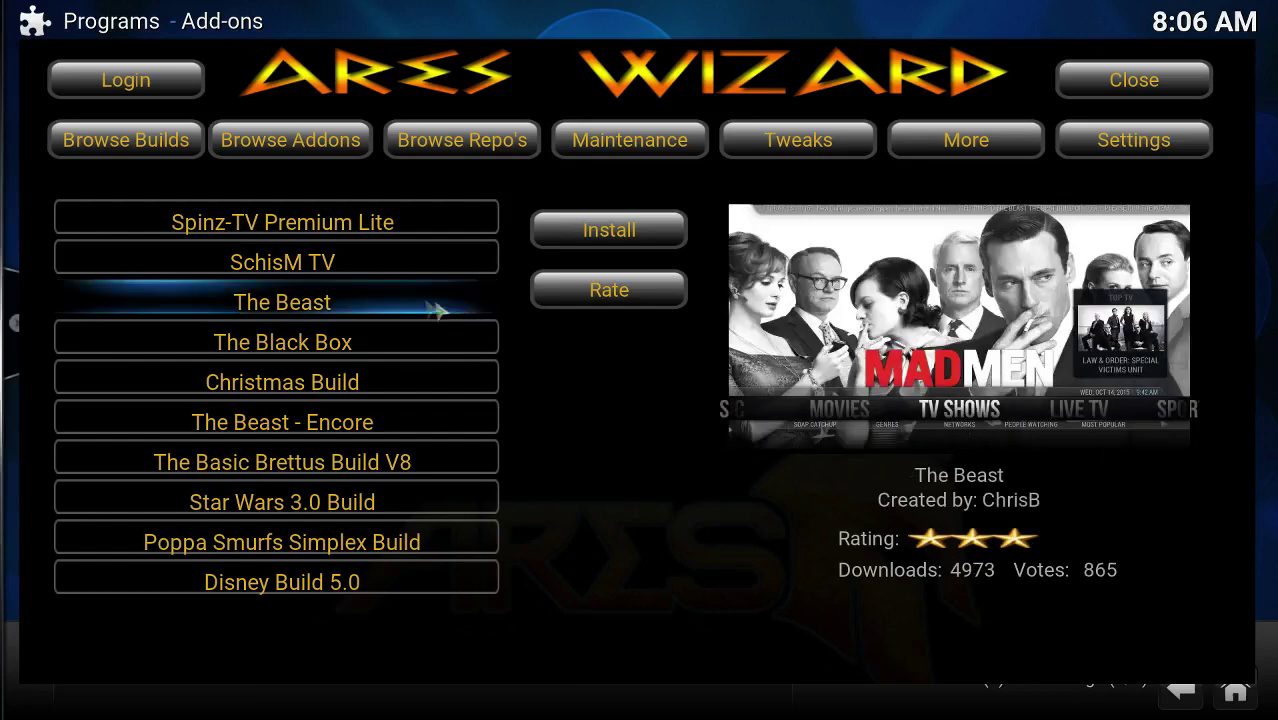
pyautogui.press('Right')
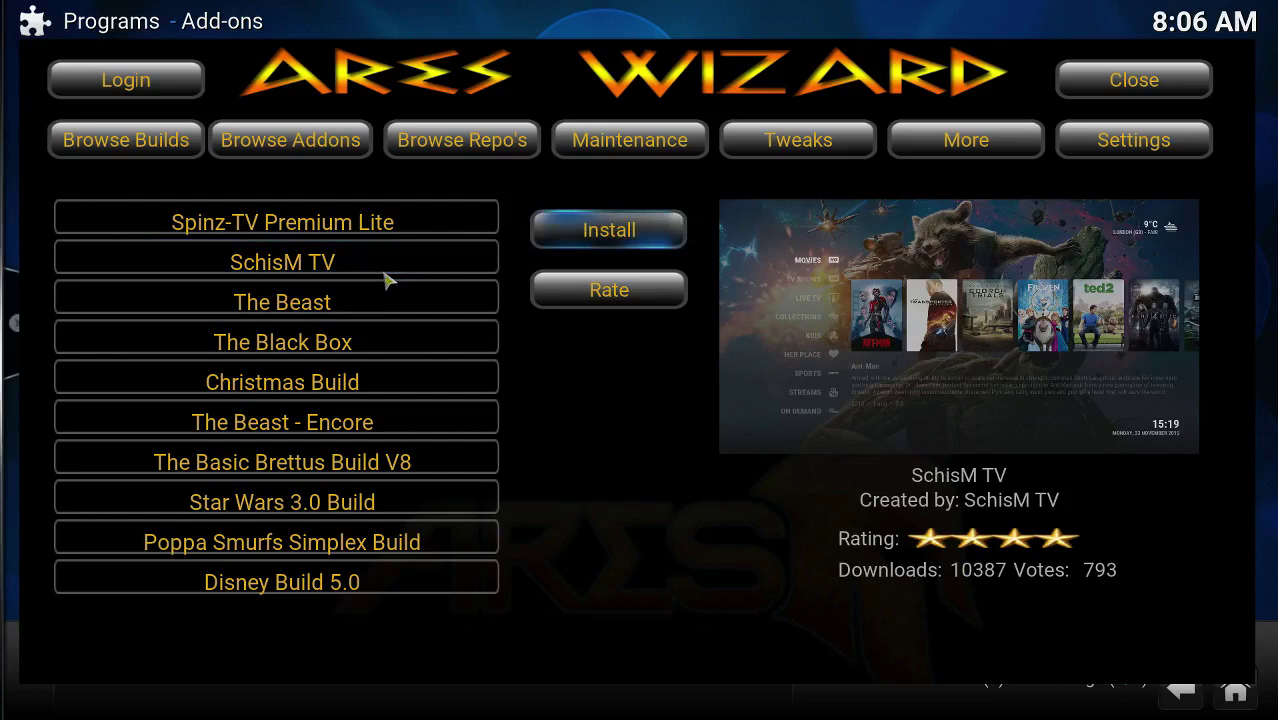
pyautogui.press('Right')
pyautogui.press('Left')
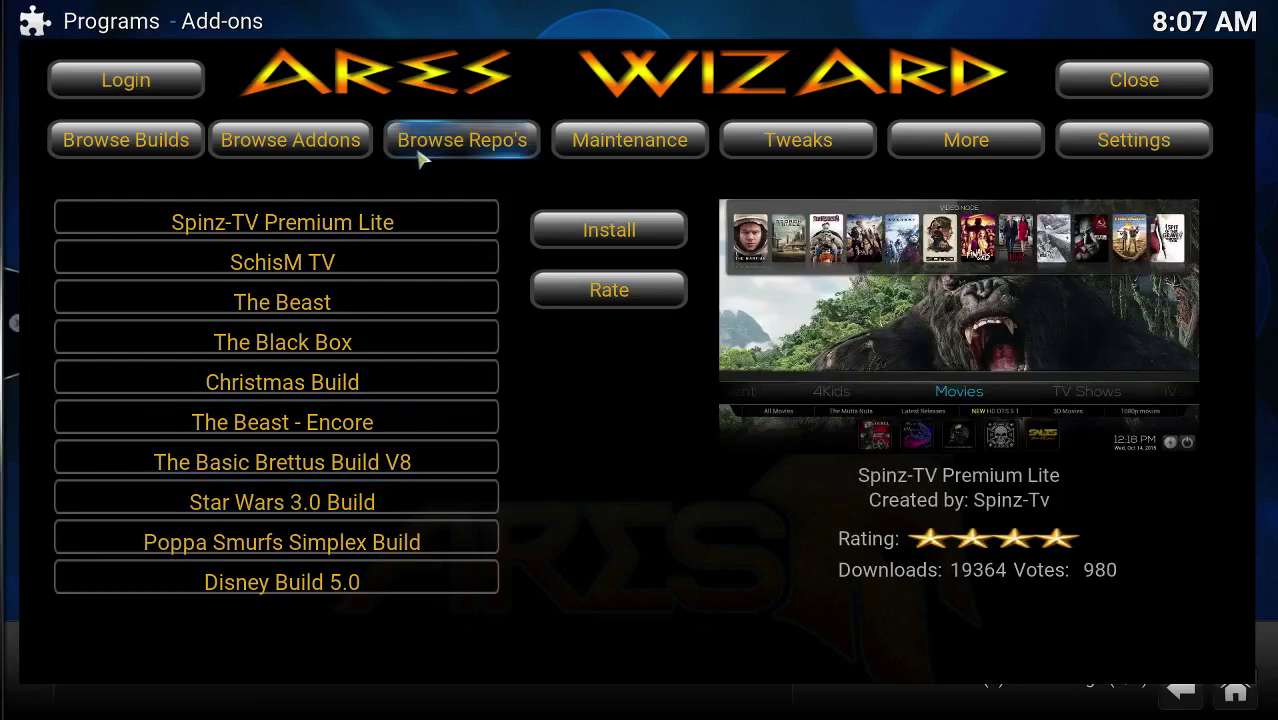
pyautogui.click(648, 228)
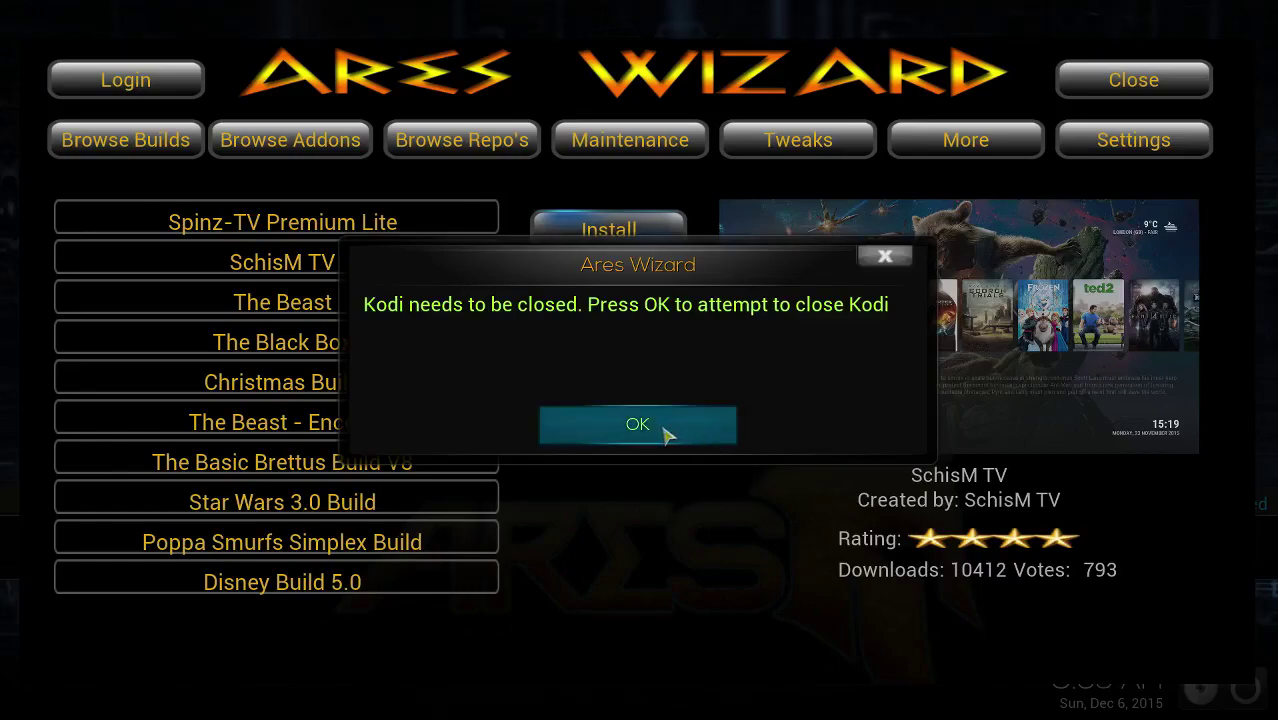
# - Restart Kodi to load the installed build, closing the YouTube browser tab left open on the desktop
pyautogui.click(665, 433)
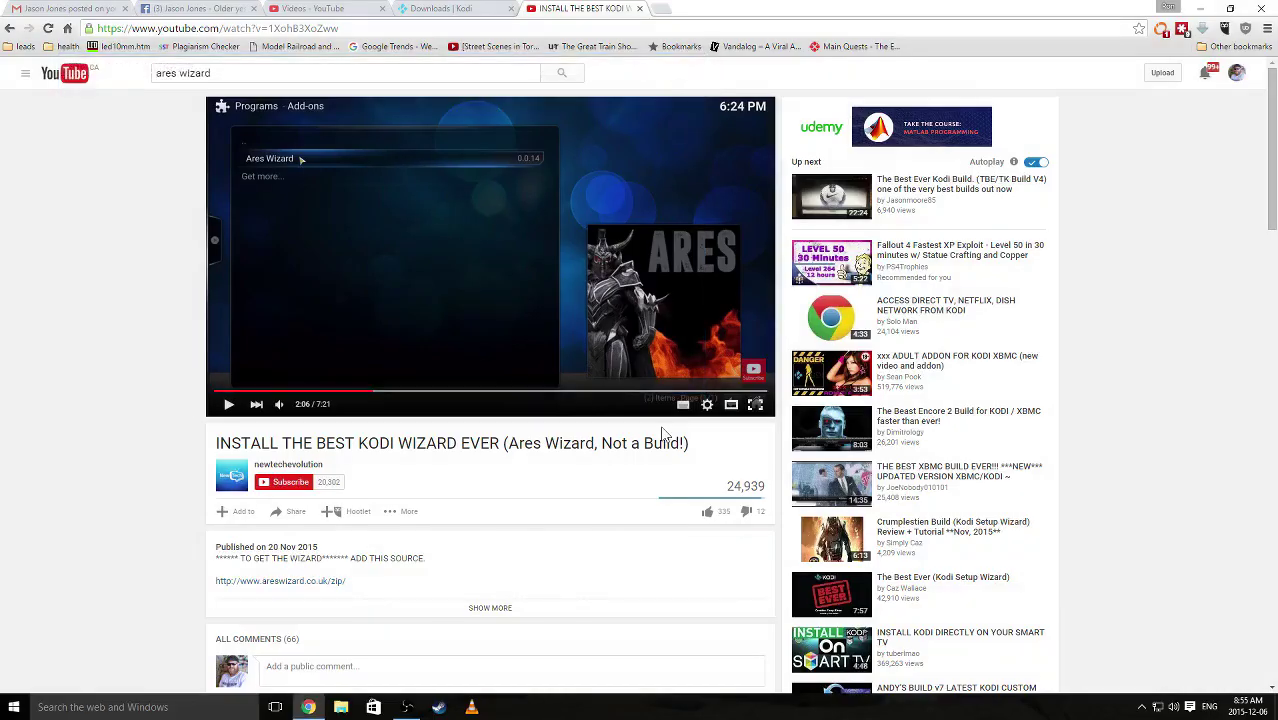
pyautogui.click(639, 9)
pyautogui.click(14, 707)
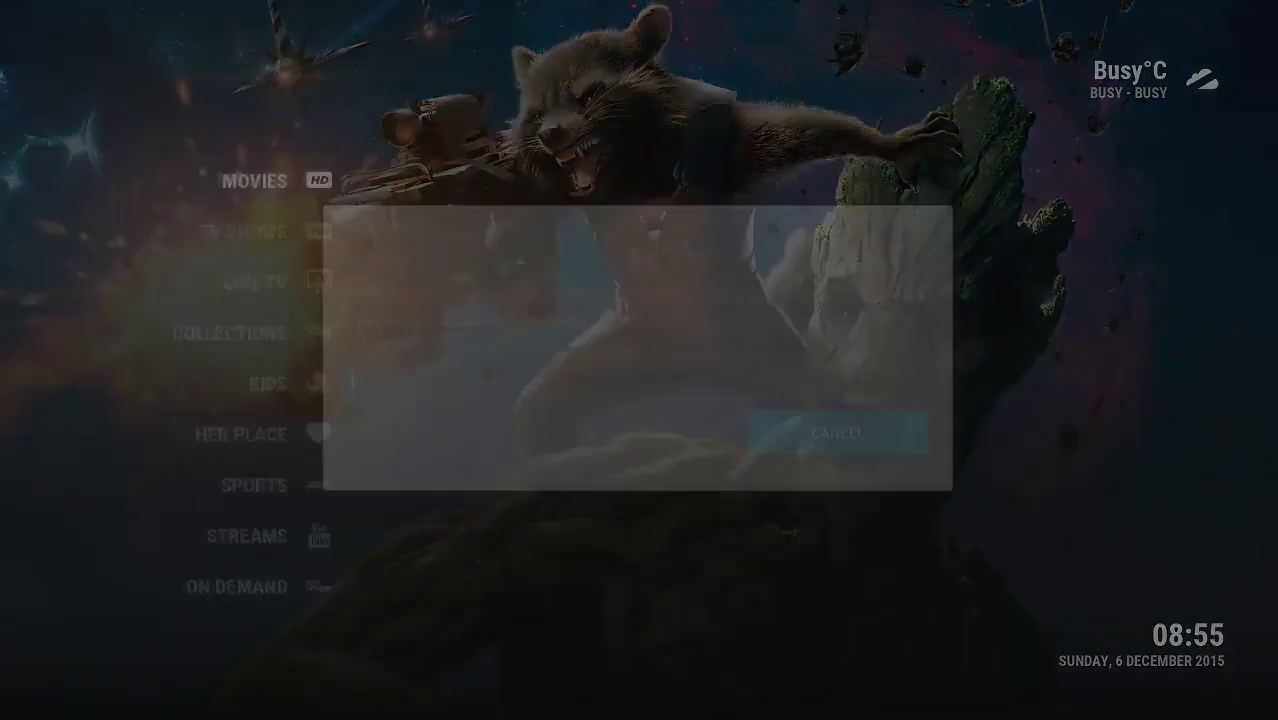
# - Look through the new home menu and the Movies submenu as far as Salts, and return to the main menu
pyautogui.press('Down')
pyautogui.press('Down')
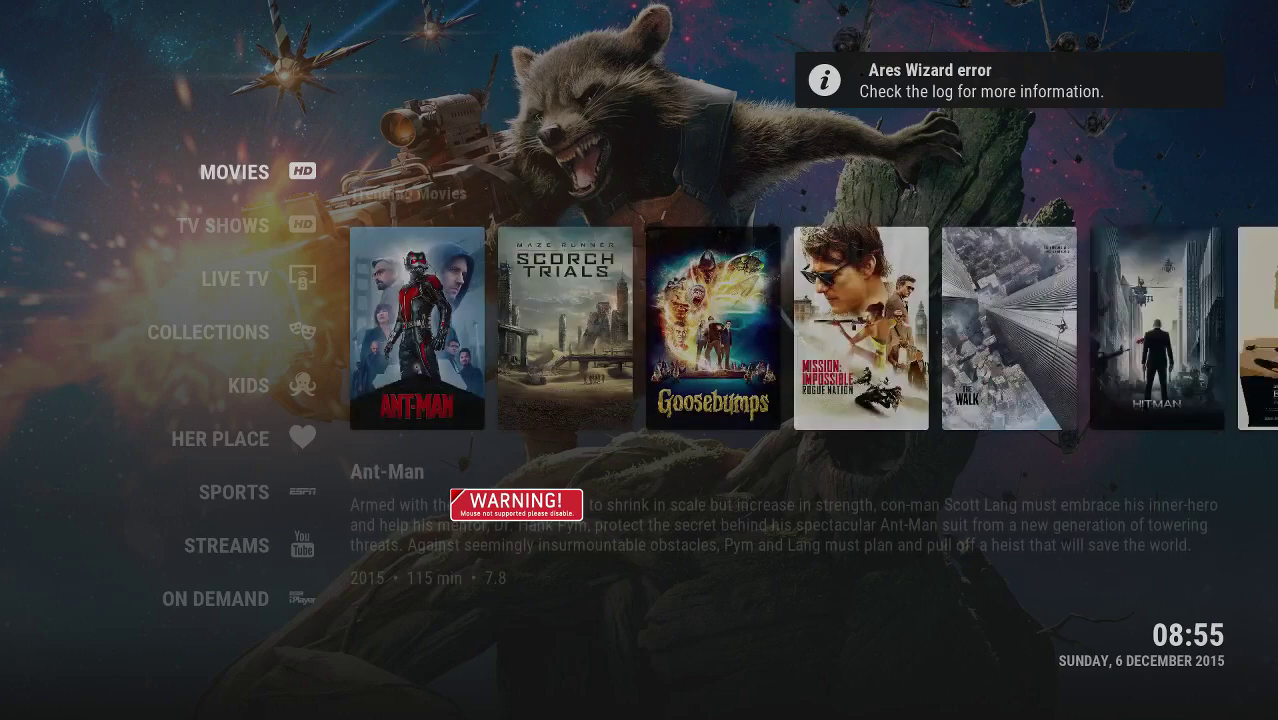
pyautogui.press('Left')
pyautogui.press('Down')
pyautogui.press('BackSpace')
pyautogui.press('Down')
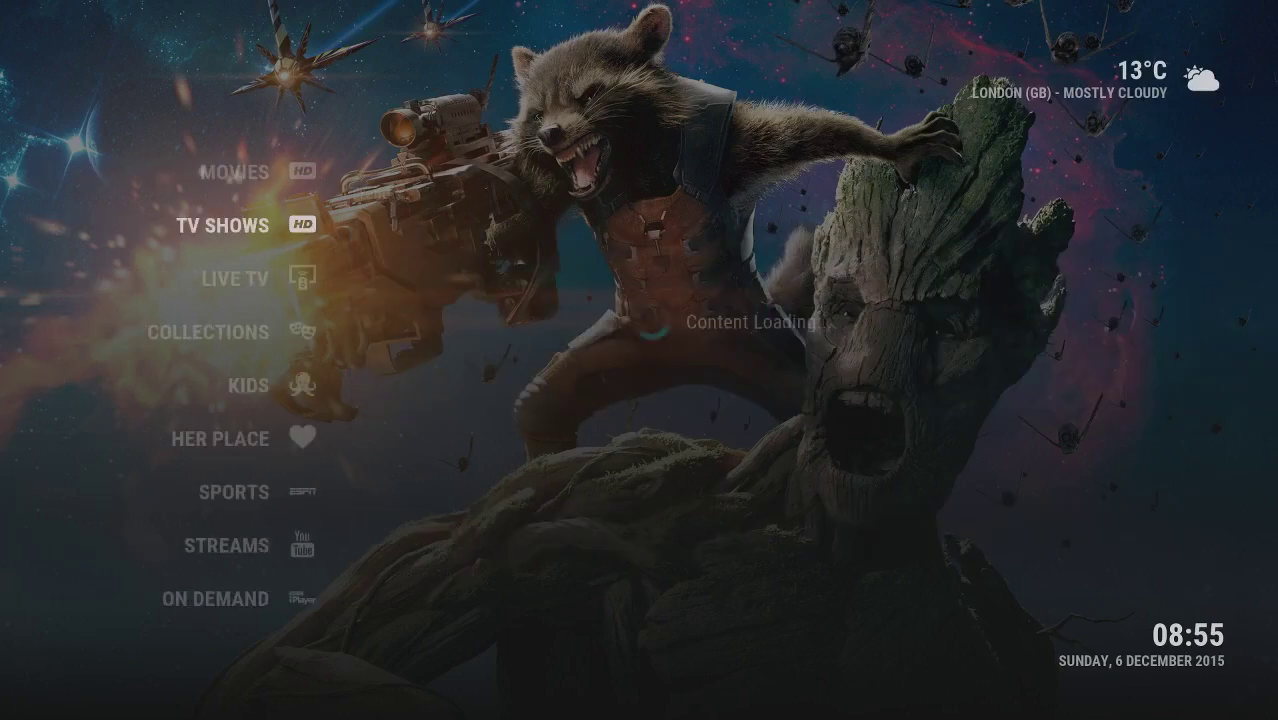
pyautogui.press('Up')
pyautogui.press('Left')
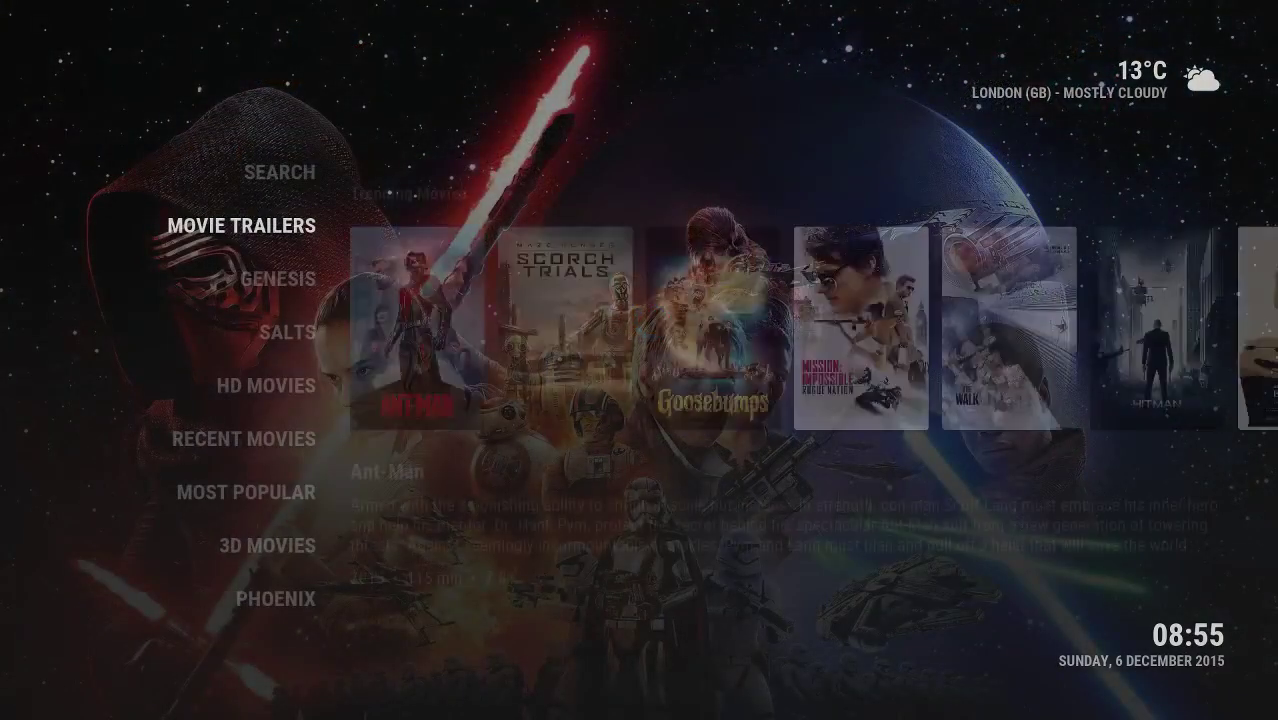
pyautogui.press('Down')
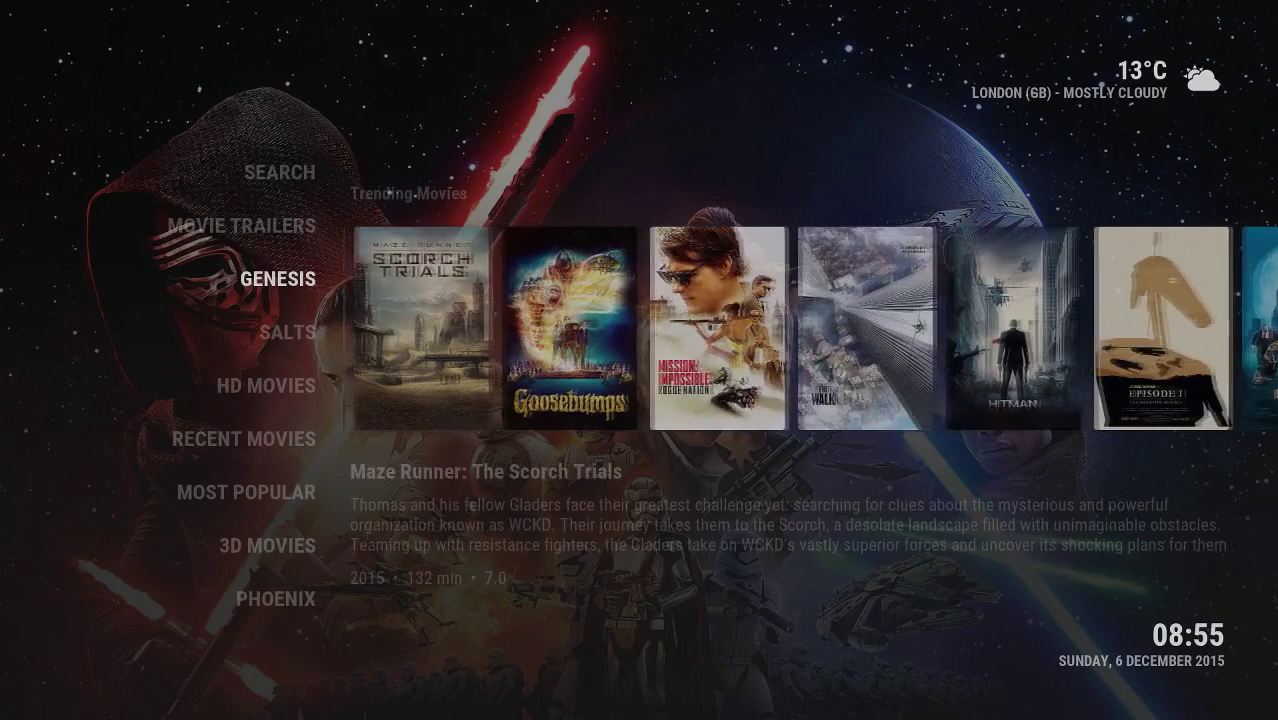
pyautogui.press('Down')
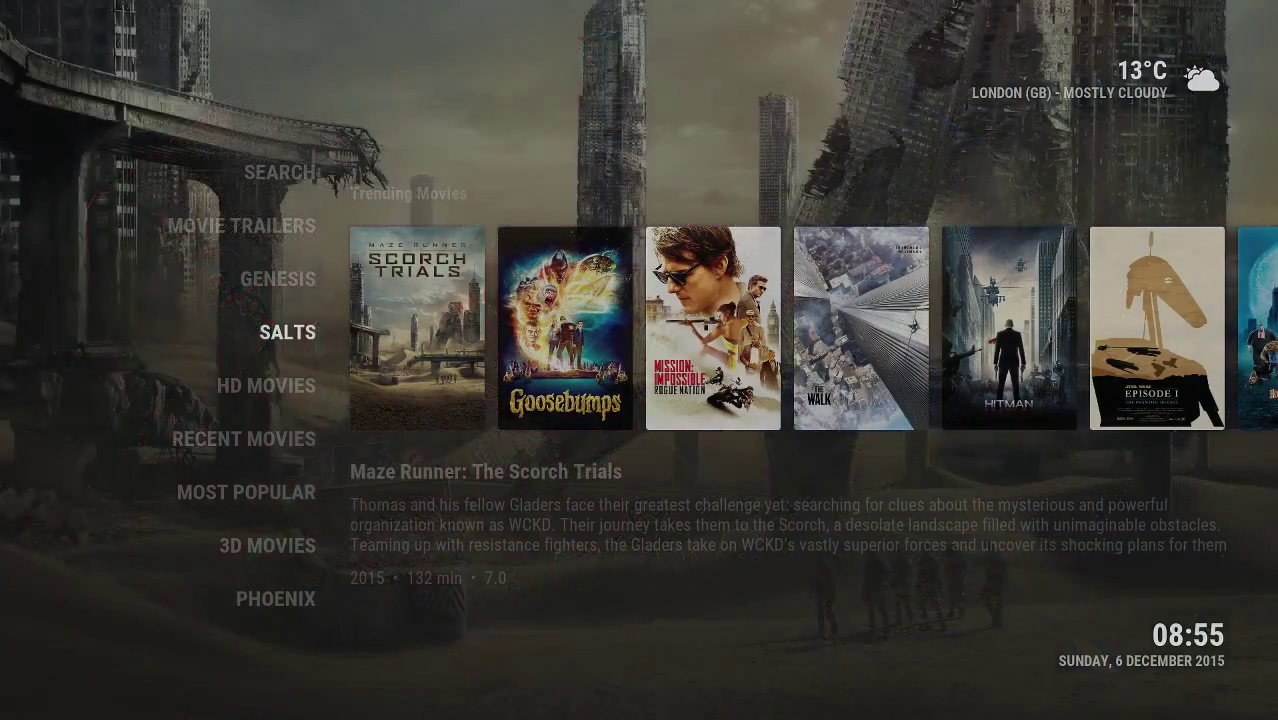
pyautogui.press('Escape')
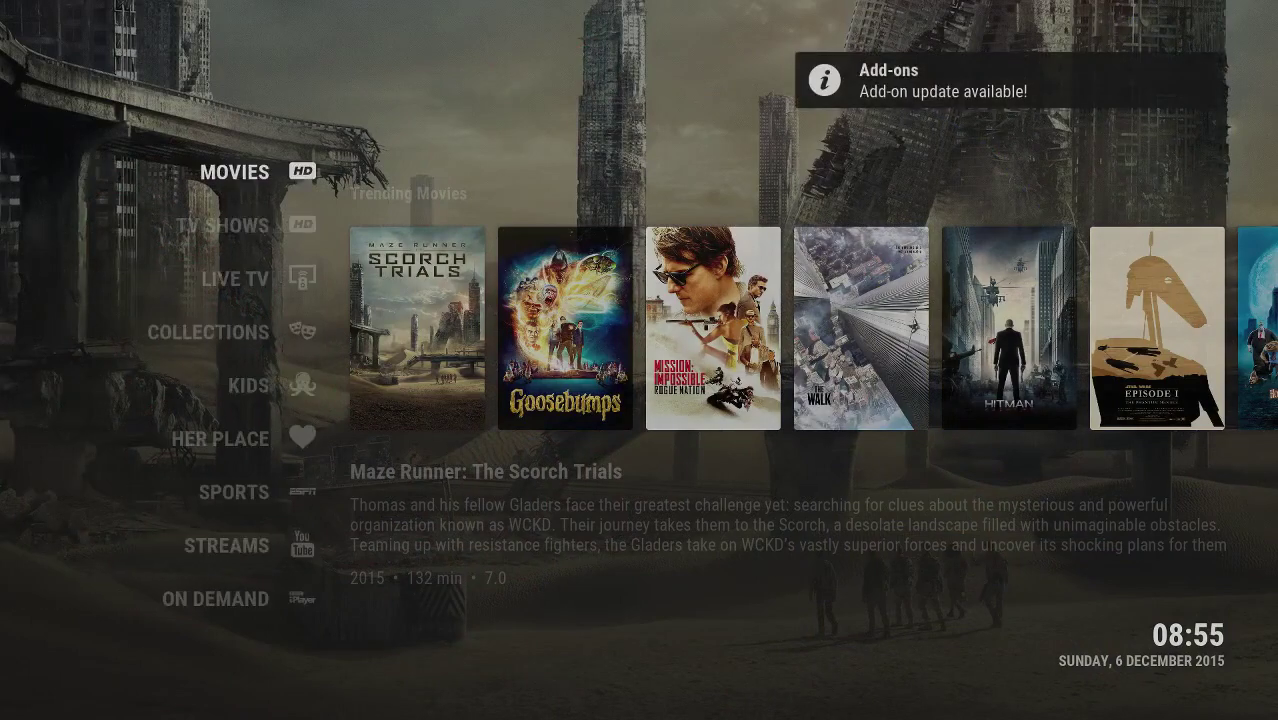
# - Open the Live TV guide, look through its channel list and leave the guide
pyautogui.press('Down')
pyautogui.press('Down')
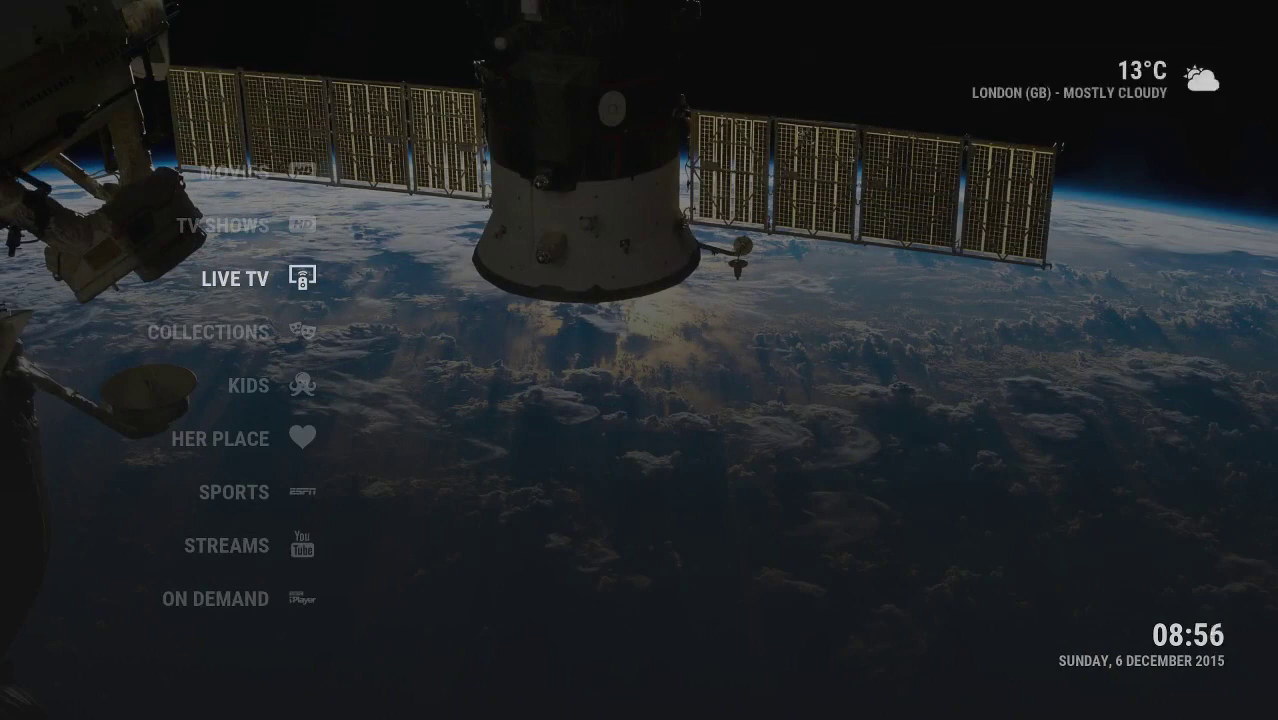
pyautogui.press('Return')
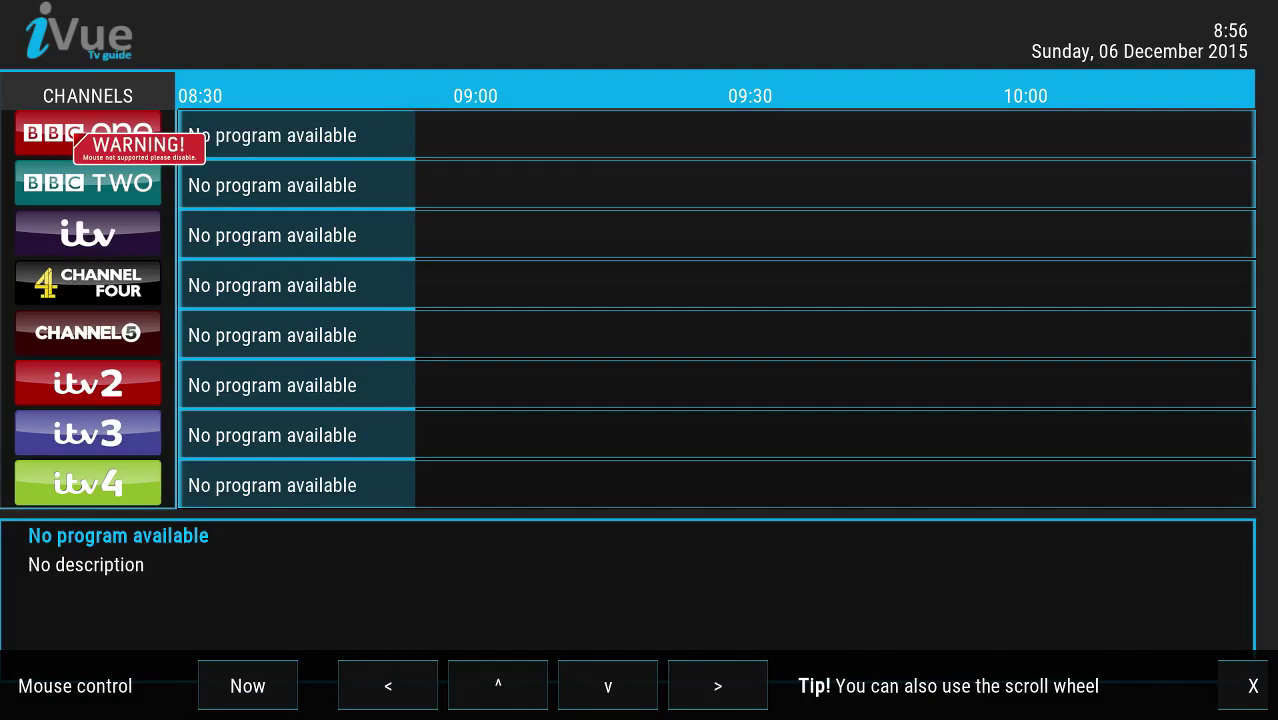
pyautogui.scroll(-5, 200, 215)
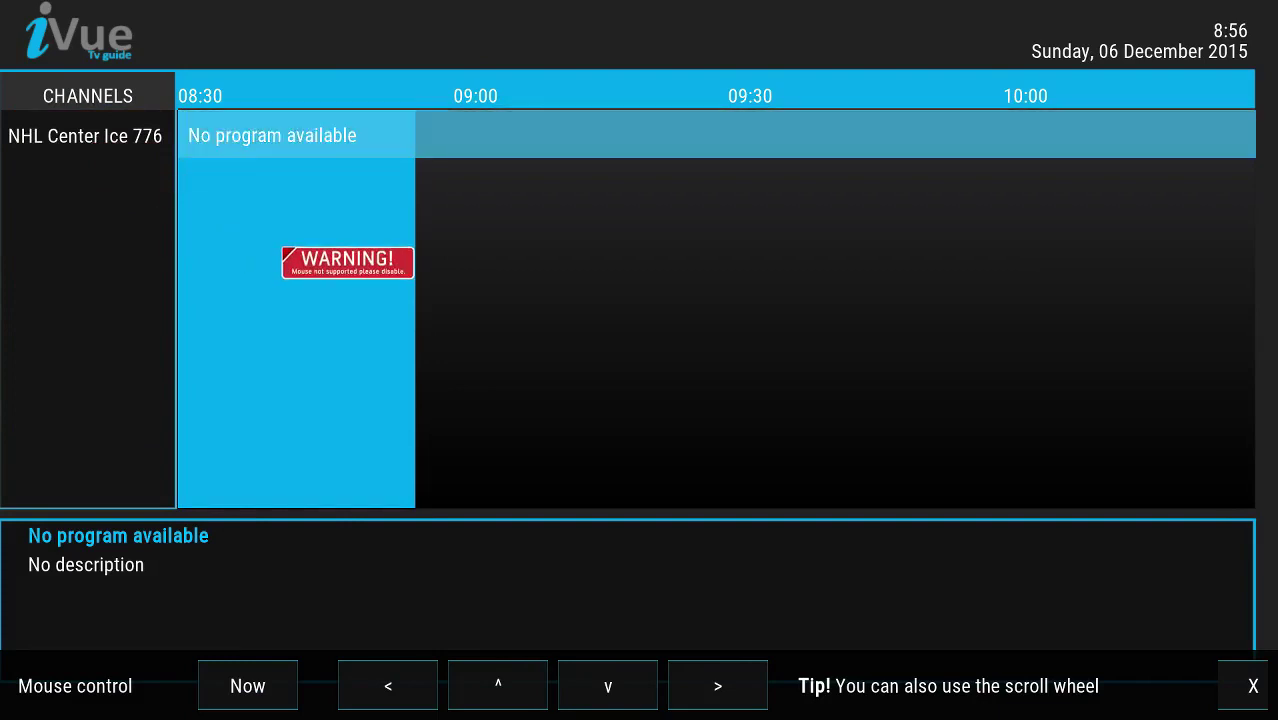
pyautogui.scroll(3, 347, 262)
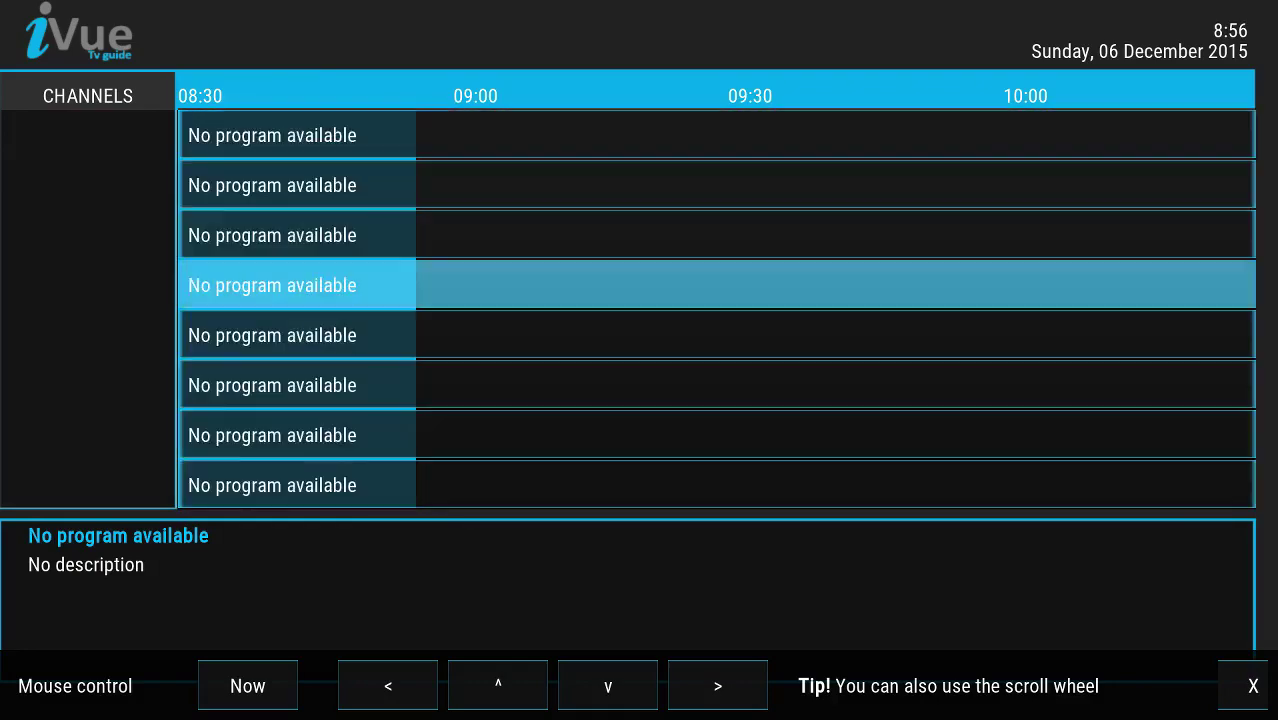
pyautogui.press('Escape')
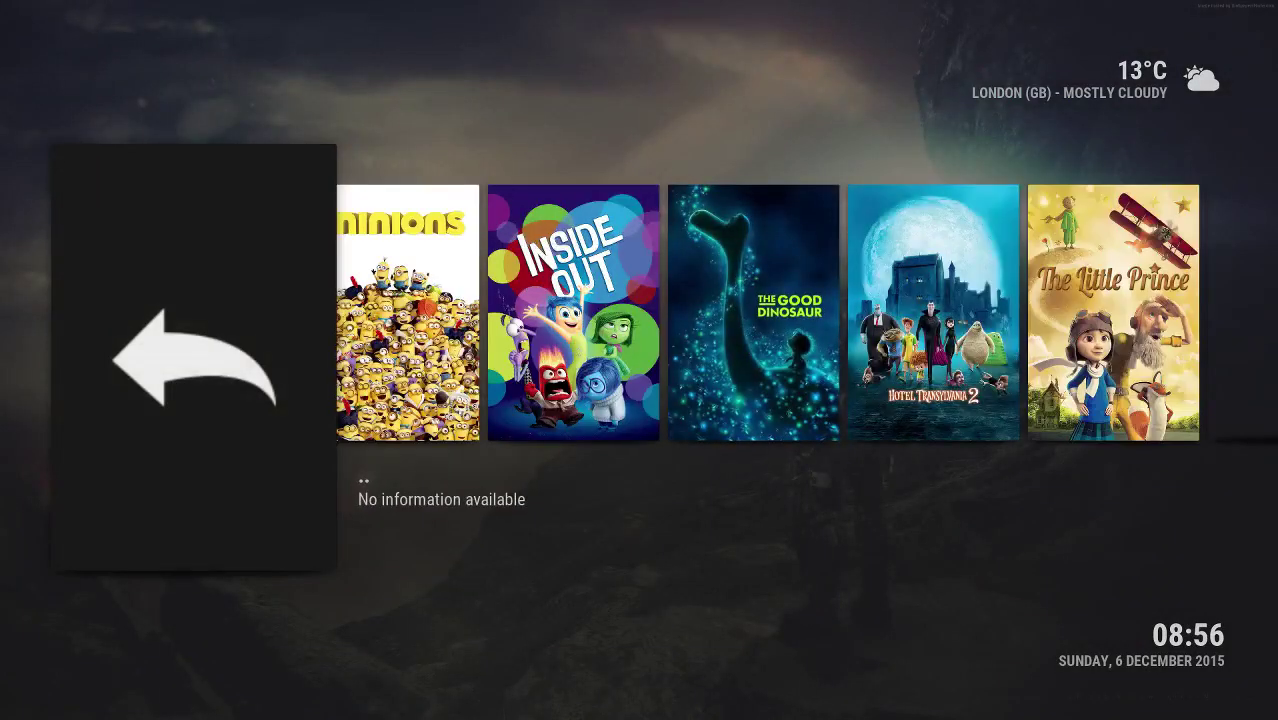
# - Leave the Kids film list and open Her Place from the main menu
pyautogui.press('Escape')
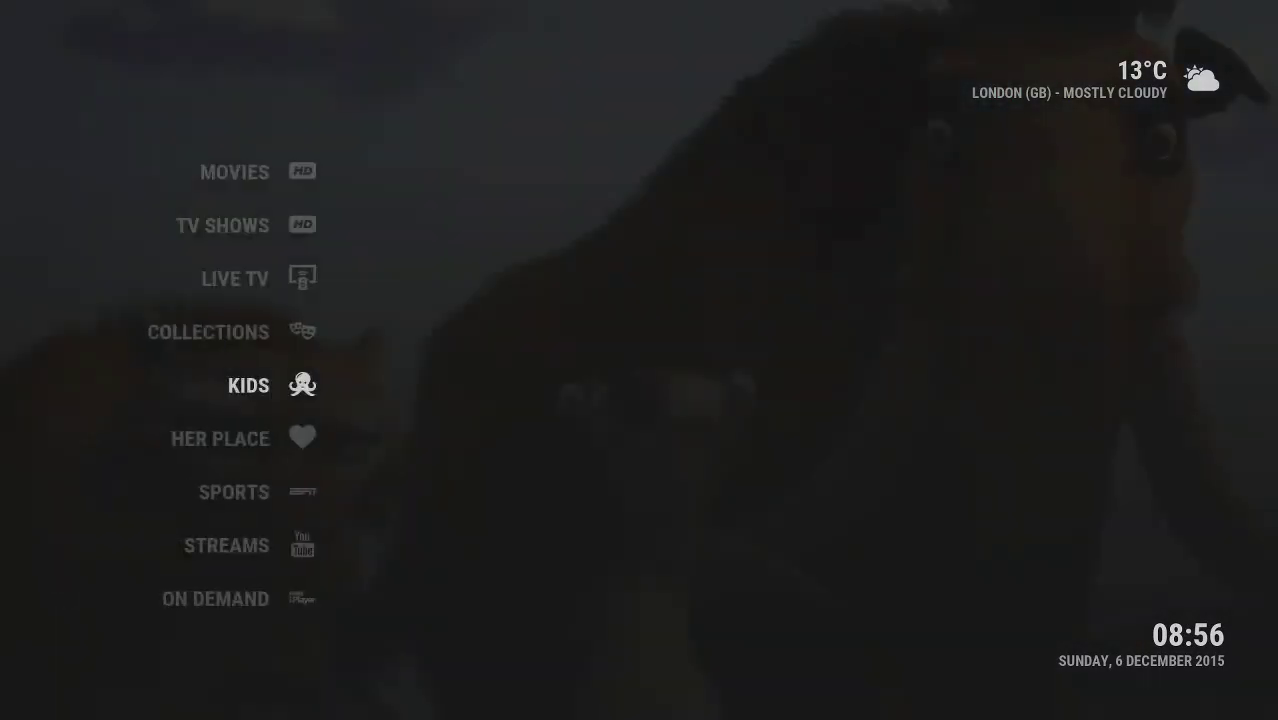
pyautogui.press('Down')
pyautogui.press('Return')
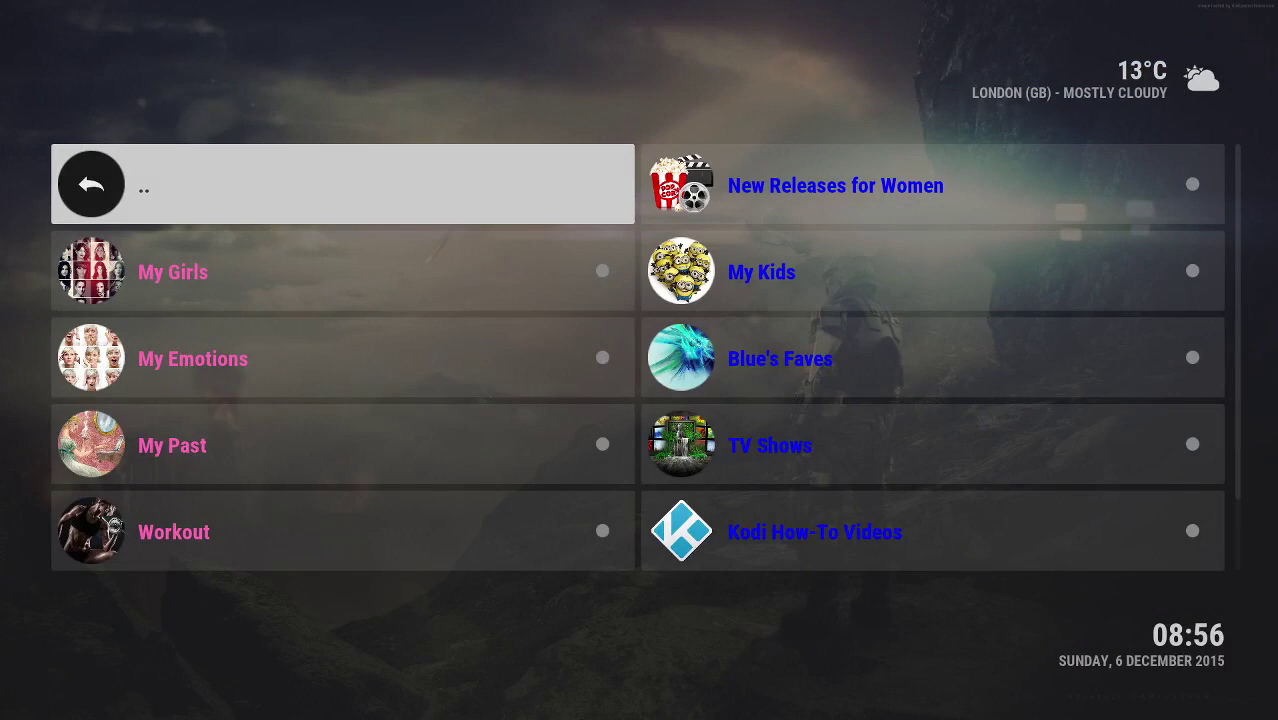
# - Look through the Her Place categories, including New Releases for Women and My Emotions, and leave the list
pyautogui.press('Right')
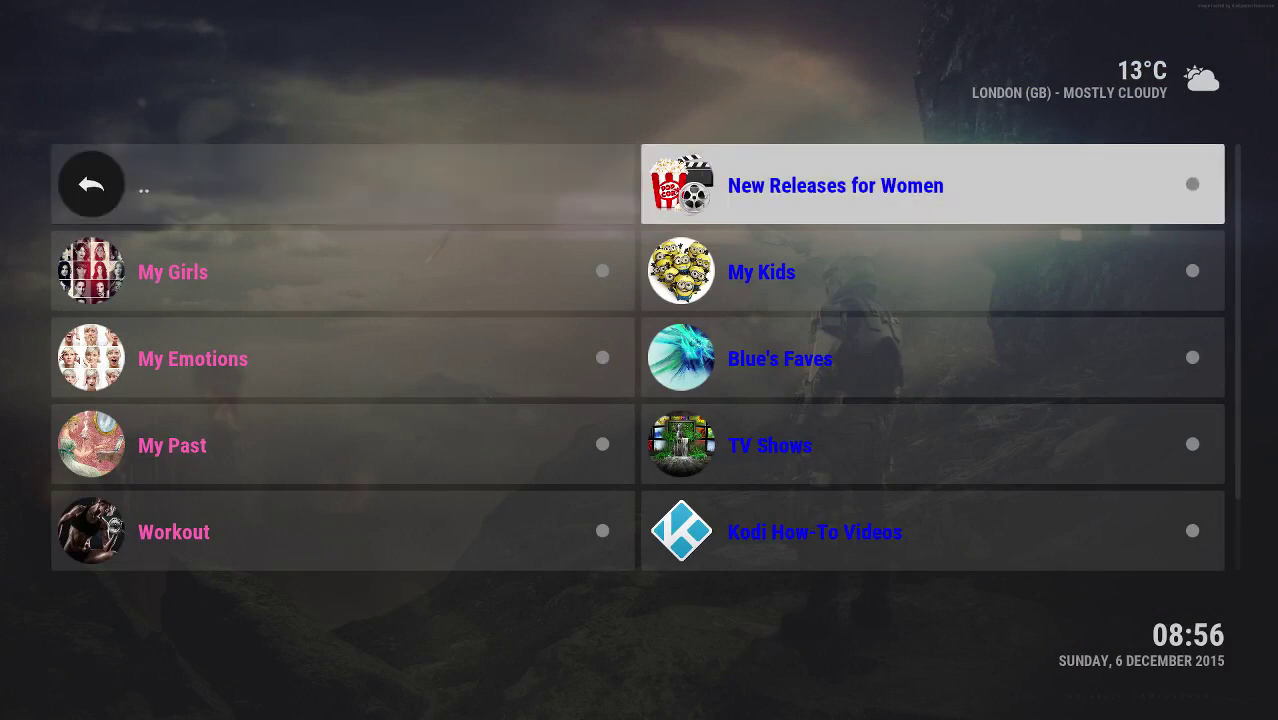
pyautogui.press('Right')
pyautogui.press('Right')
pyautogui.press('Escape')
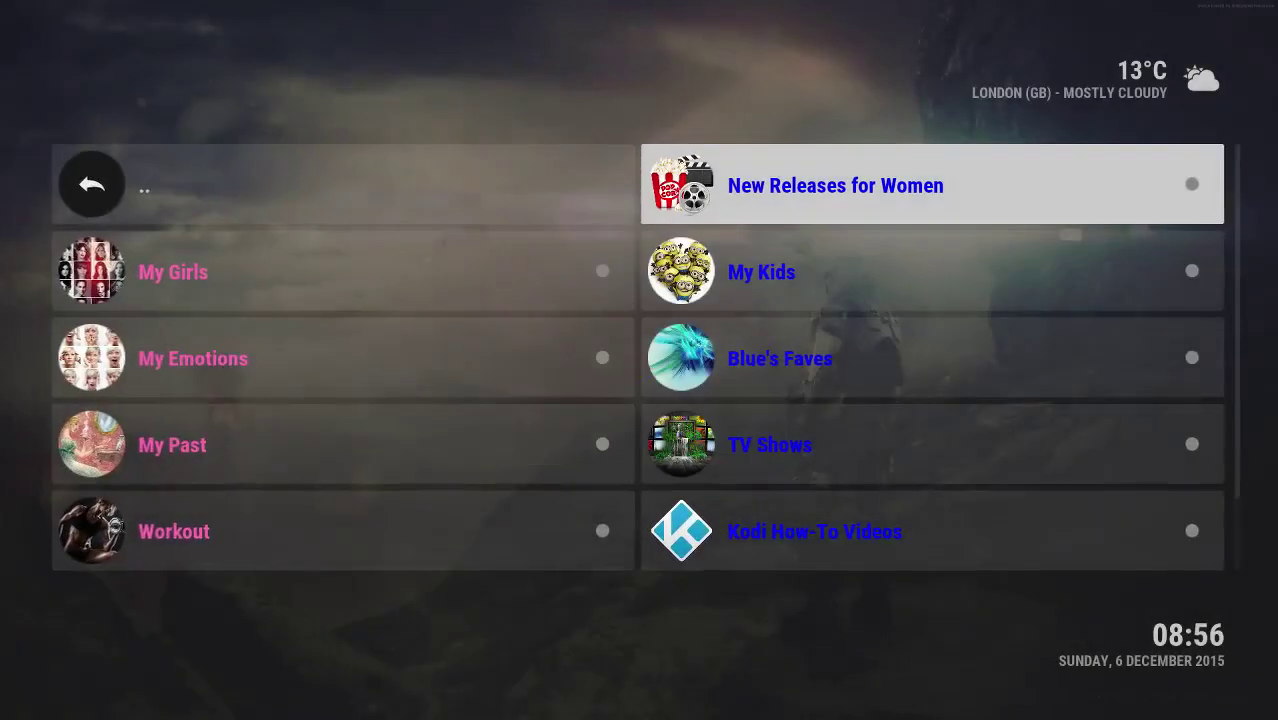
pyautogui.press('Down')
pyautogui.press('Down')
pyautogui.press('Down')
pyautogui.press('Down')
pyautogui.press('Down')
pyautogui.press('Down')
pyautogui.press('Down')
pyautogui.press('Down')
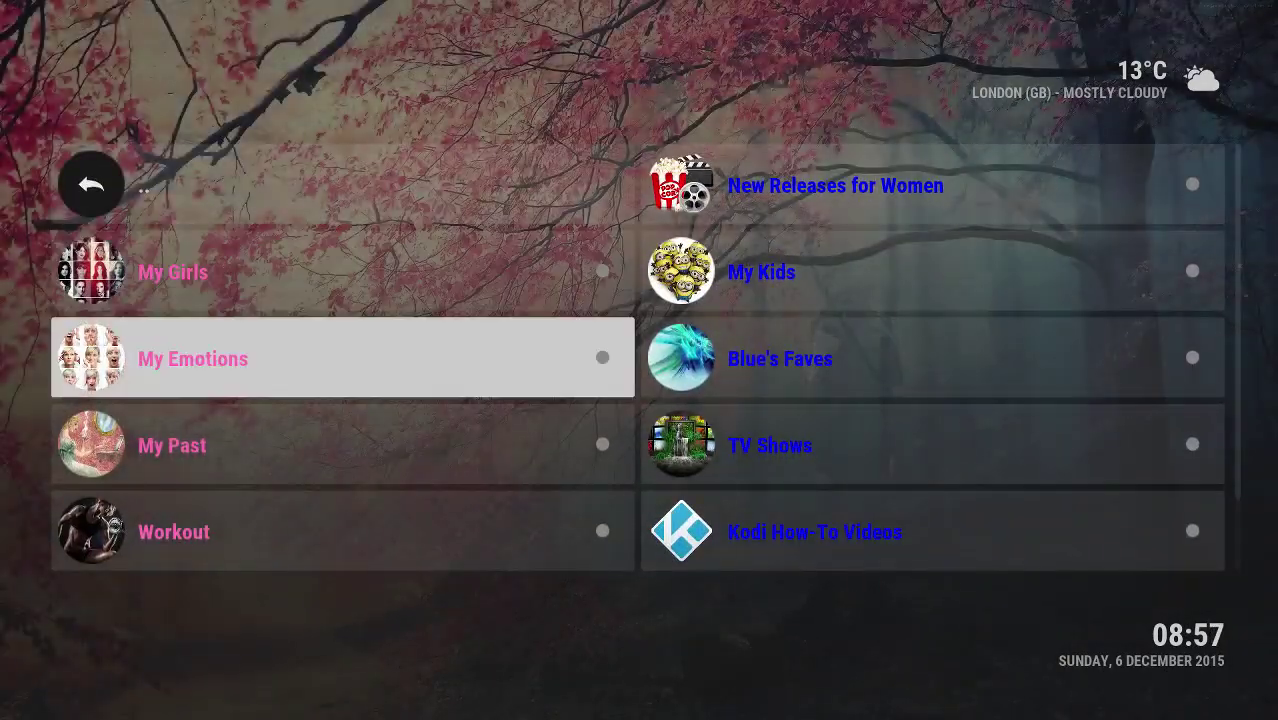
pyautogui.press('Down')
pyautogui.press('Down')
pyautogui.press('Down')
pyautogui.press('Escape')
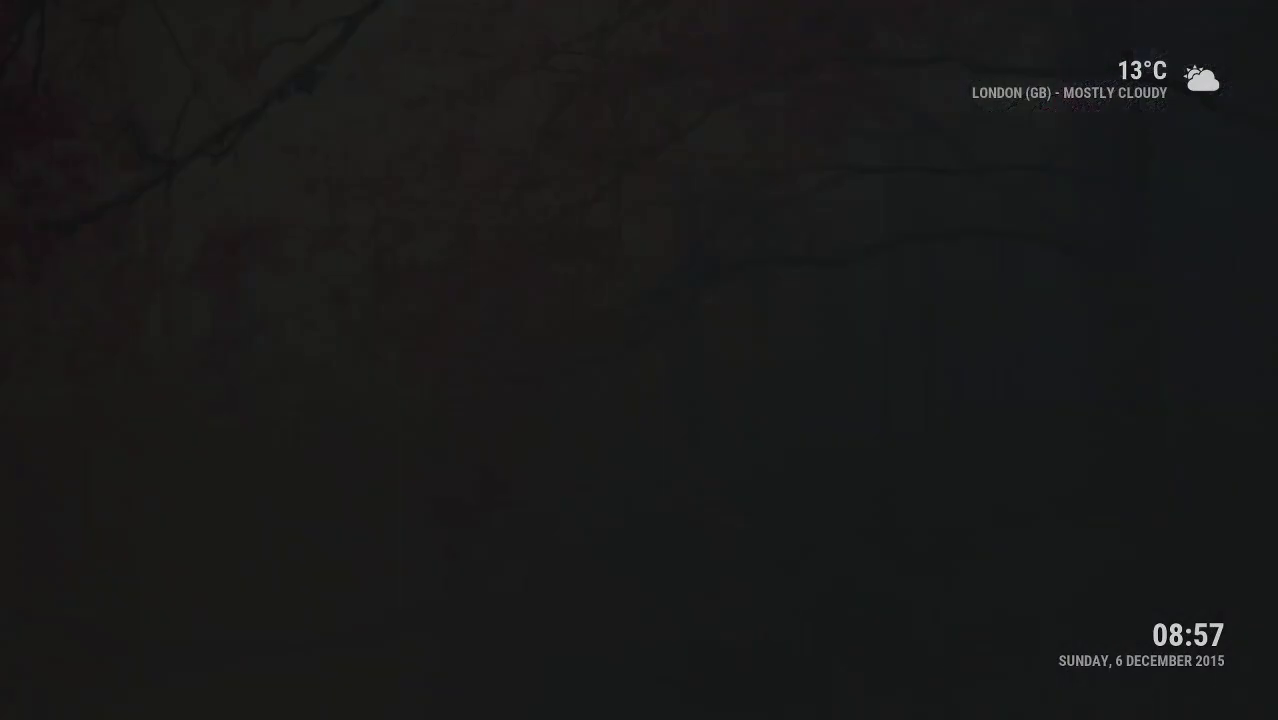